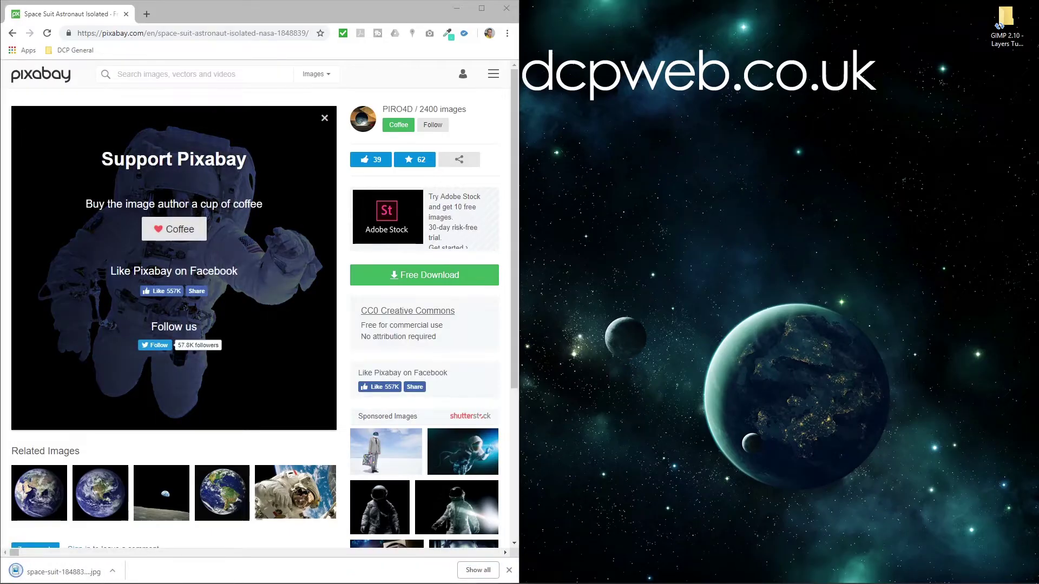
# Step: Open pixabay.com/en/cosmos-dark-galaxy-milky-way-sky-1845140/ and download the photo as the 1920-pixel-wide JPG
pyautogui.click(132, 34)
pyautogui.write('https://pixabay.com/en/cosmos-dark-galaxy-milky-way-sky-1845140/')
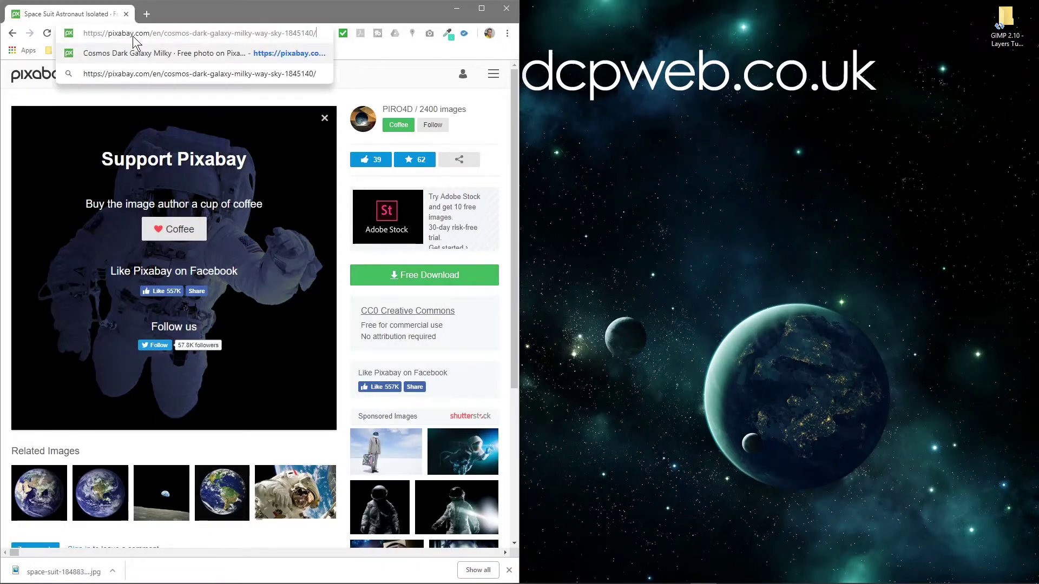
pyautogui.press('Return')
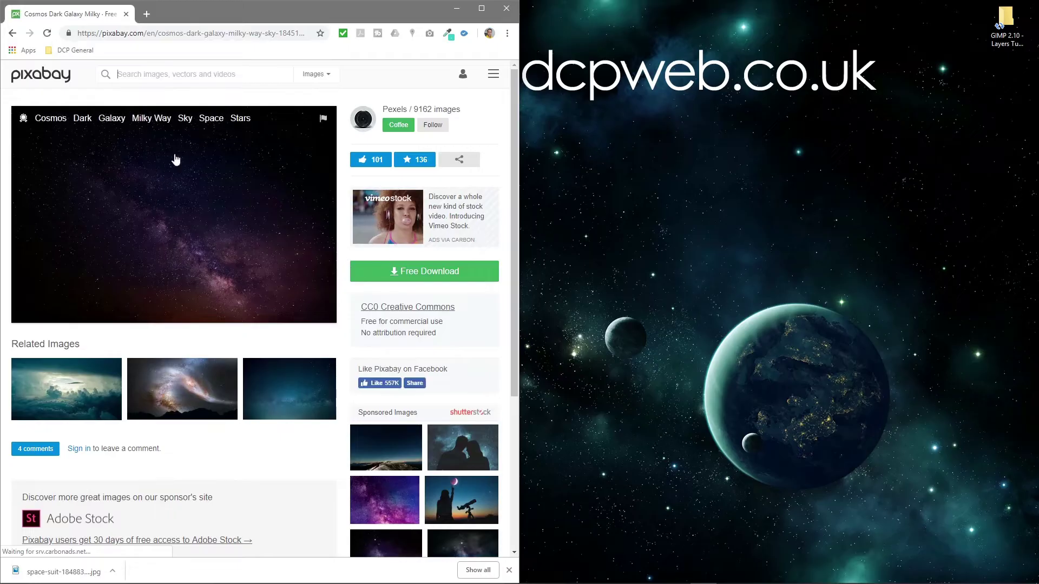
pyautogui.click(421, 275)
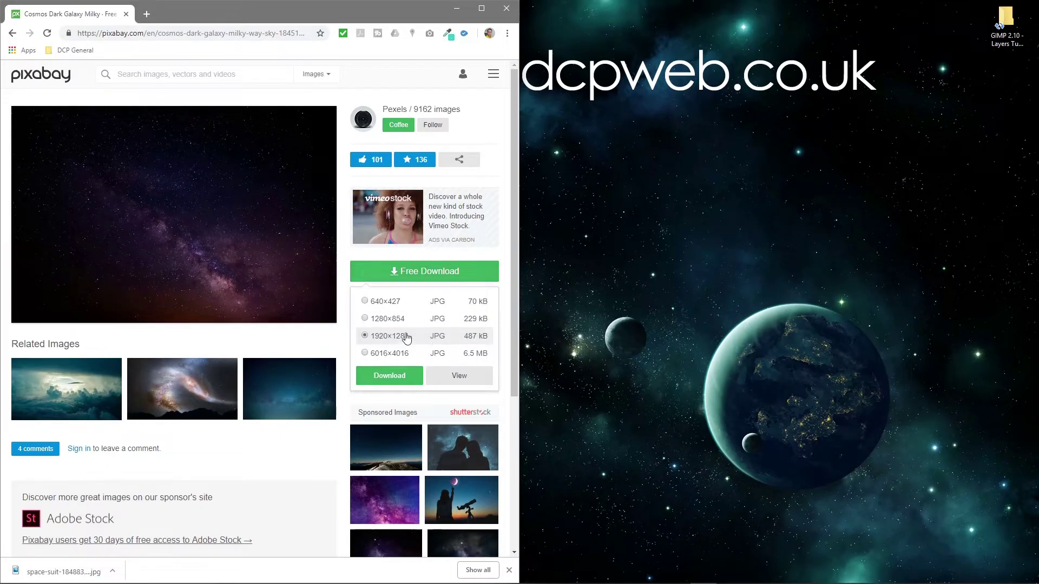
pyautogui.click(386, 376)
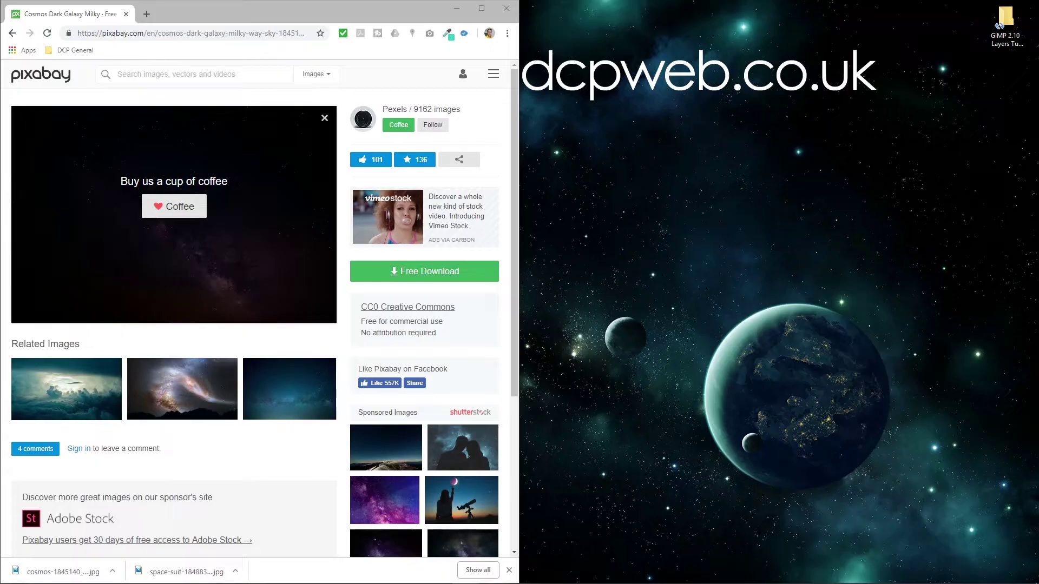
# Step: Open pixabay.com/en/full-moon-moon-night-dark-black-415501/ and download the photo as the 1920×746 JPG
pyautogui.click(235, 37)
pyautogui.write('https://pixabay.com/en/full-moon-moon-night-dark-black-415501/')
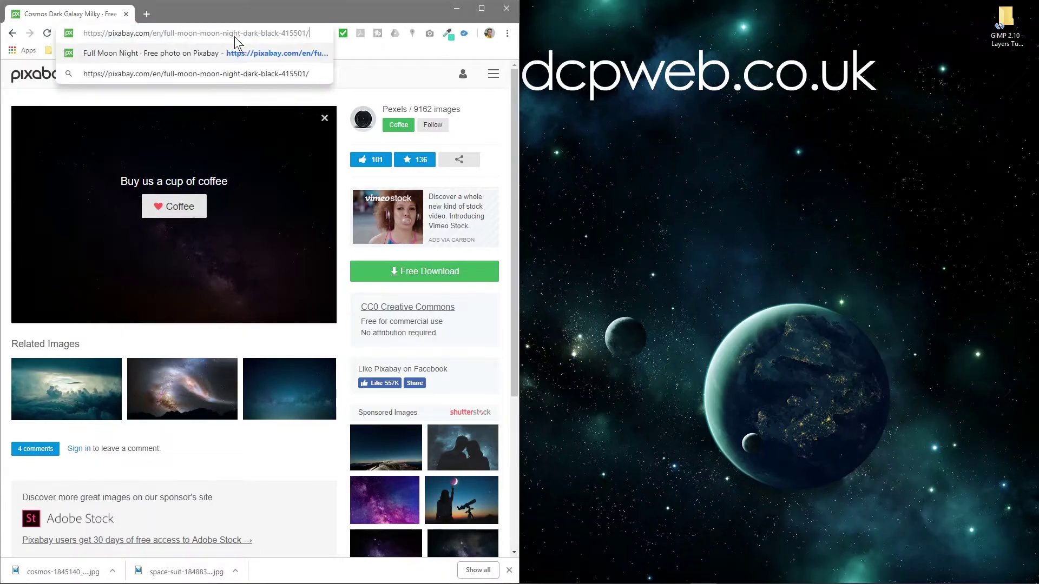
pyautogui.press('Return')
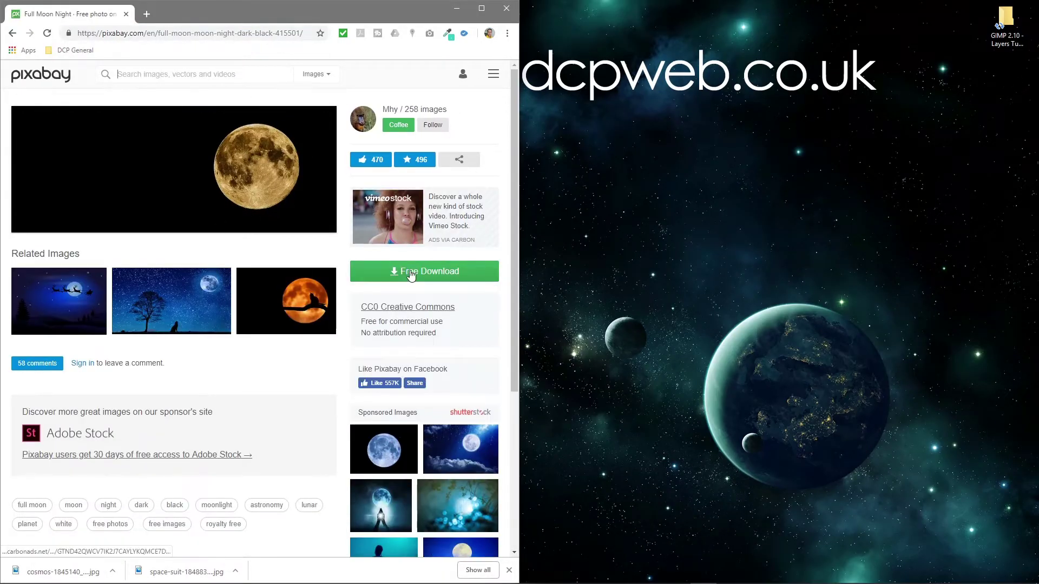
pyautogui.click(416, 272)
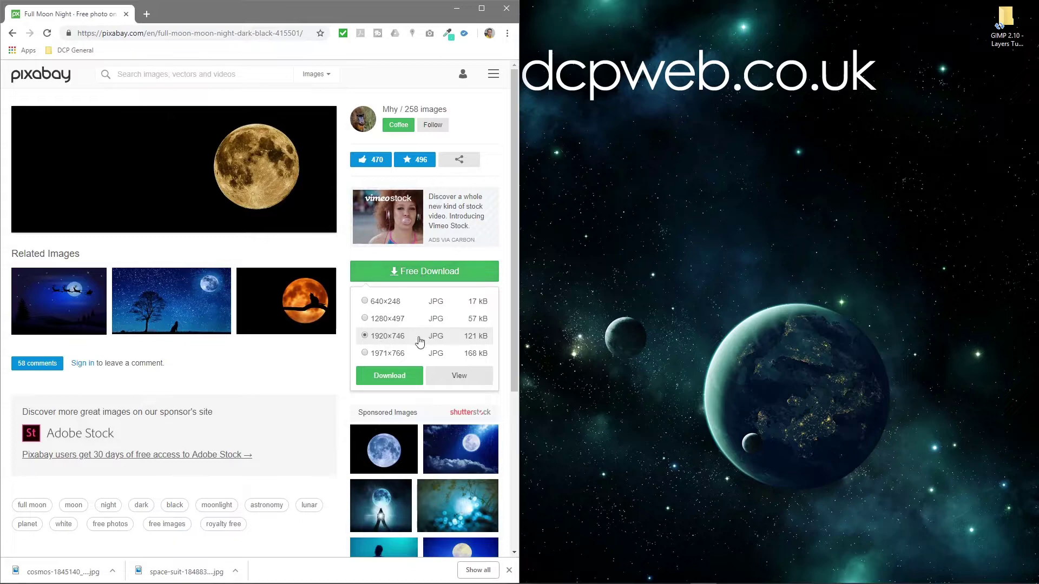
pyautogui.click(391, 381)
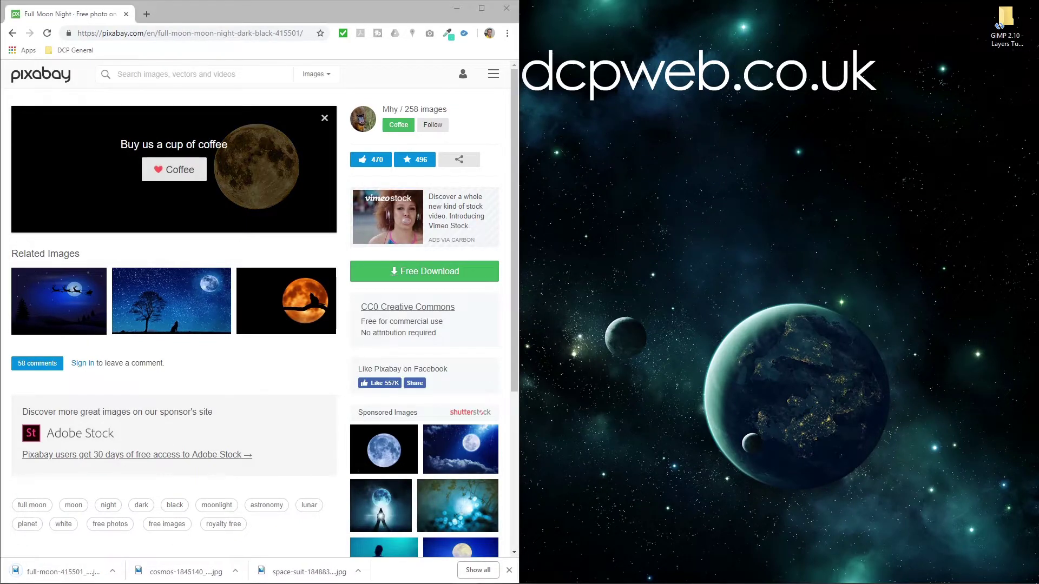
# Step: Open pixabay.com/en/soyuz-launch-space-shuttle-1099402/ and download the photo as the 1920×1367 JPG
pyautogui.click(155, 37)
pyautogui.write('https://pixabay.com/en/soyuz-launch-space-shuttle-1099402/')
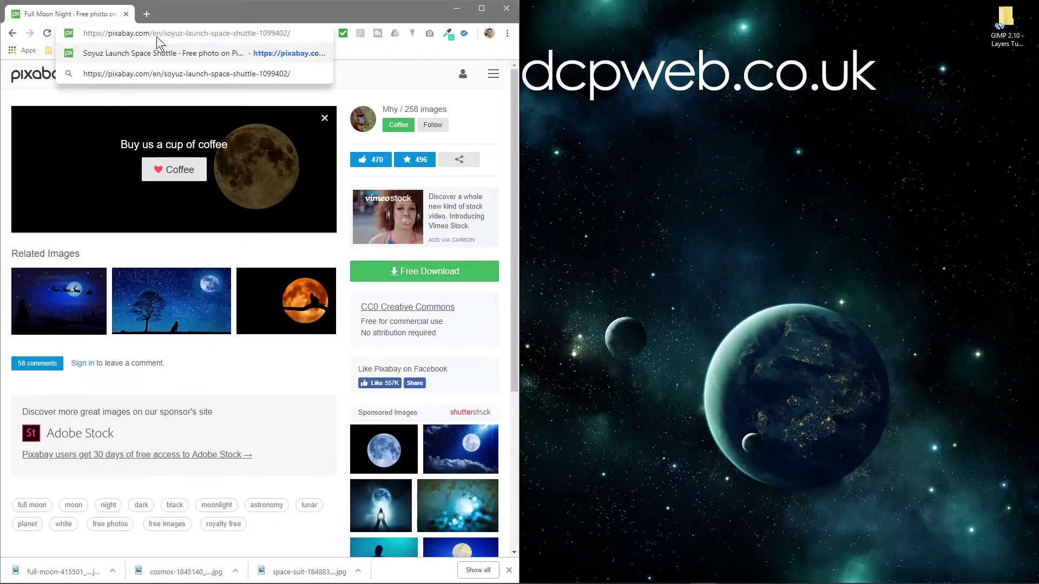
pyautogui.press('Return')
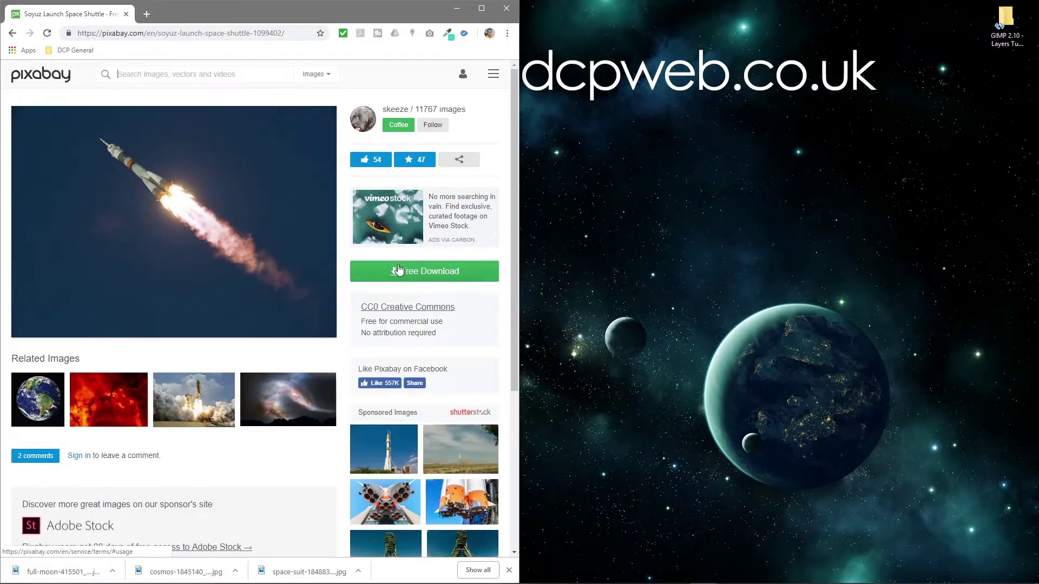
pyautogui.click(403, 272)
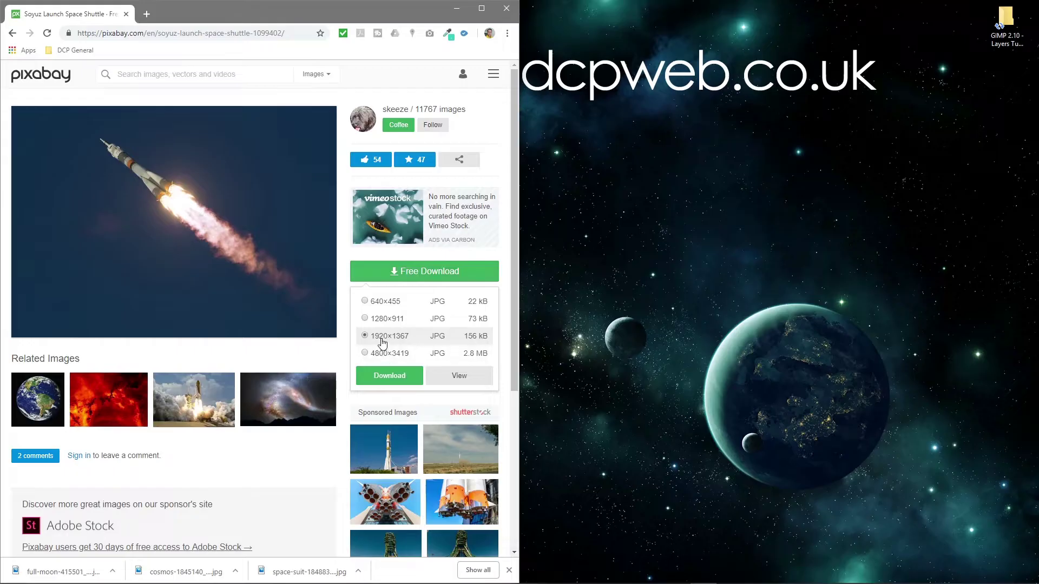
pyautogui.click(386, 378)
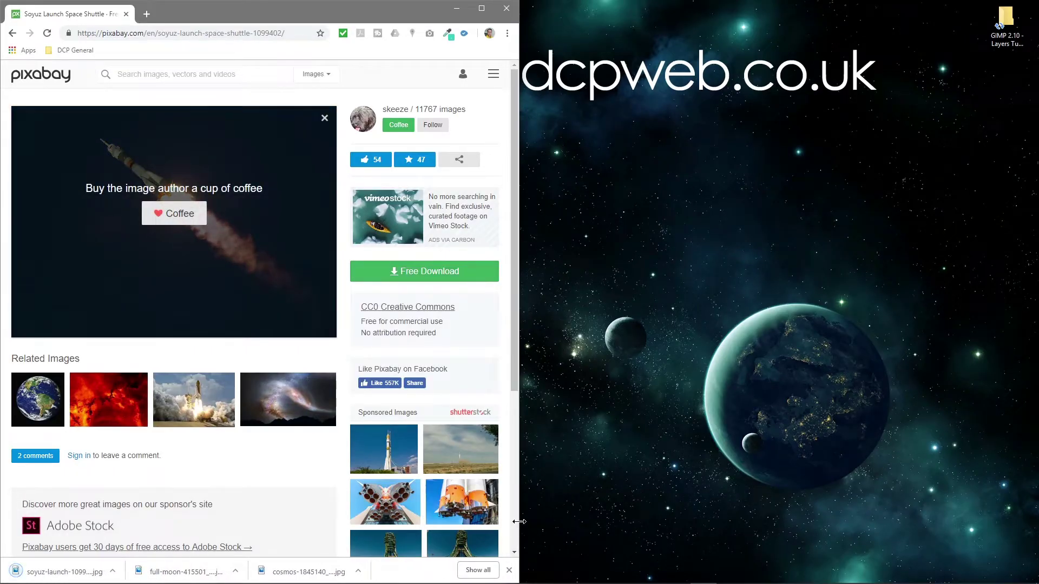
# Step: Put the downloaded cosmos, space-suit, full-moon and soyuz-launch images into the GIMP 2.10 Layers Tutorial desktop folder and close the browser
pyautogui.moveTo(517, 522); pyautogui.dragTo(615, 527)
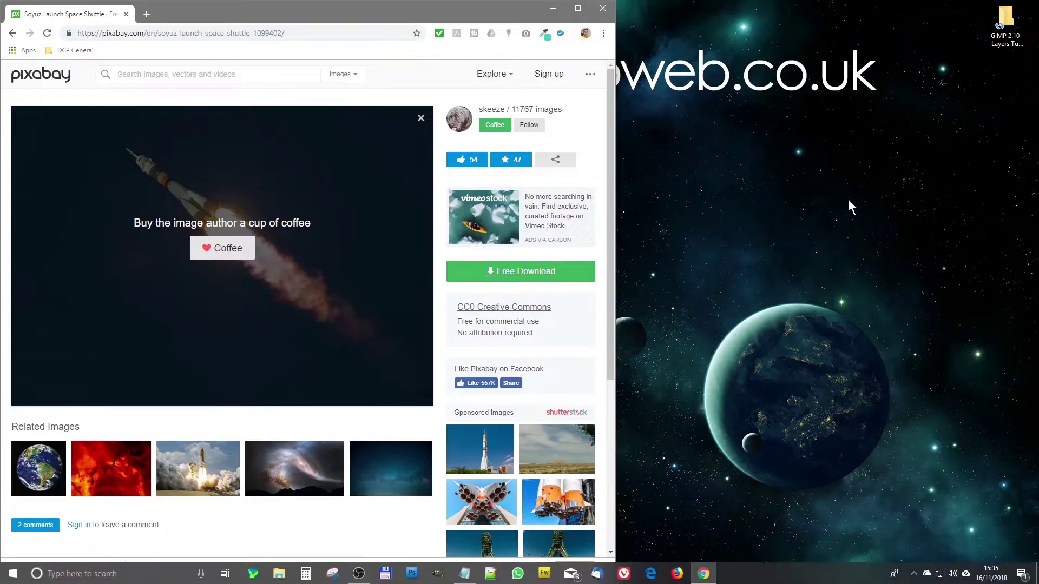
pyautogui.click(1002, 34)
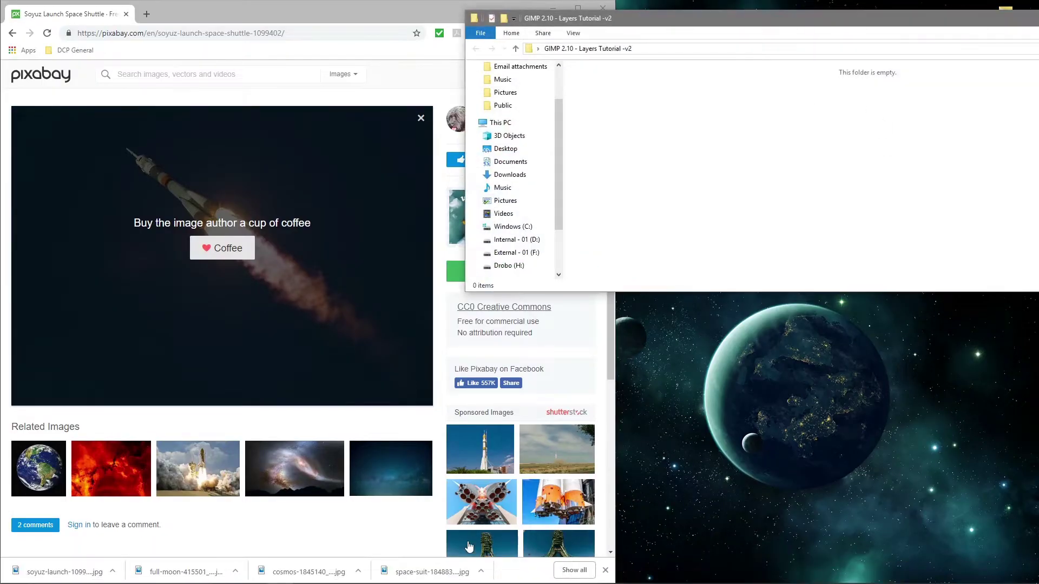
pyautogui.moveTo(298, 571); pyautogui.dragTo(650, 214)
pyautogui.moveTo(179, 571); pyautogui.dragTo(676, 163)
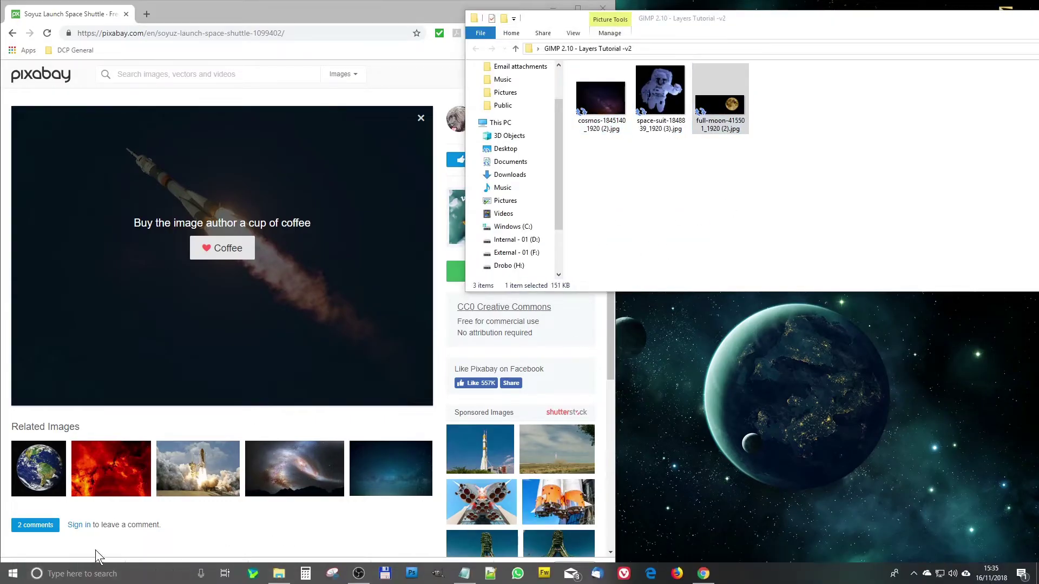
pyautogui.click(255, 538)
pyautogui.moveTo(59, 571); pyautogui.dragTo(768, 206)
pyautogui.click(390, 18)
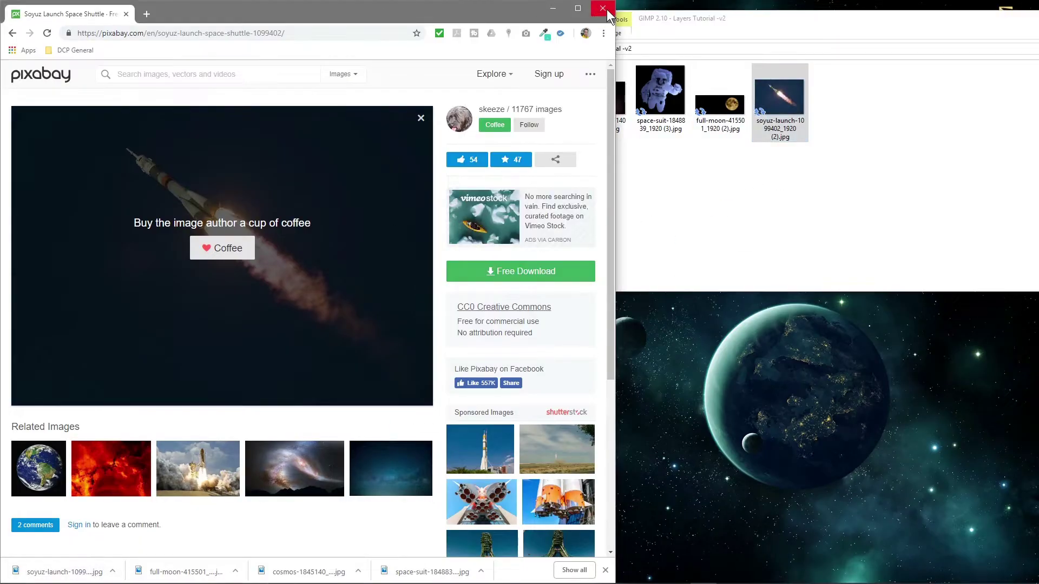
pyautogui.click(602, 8)
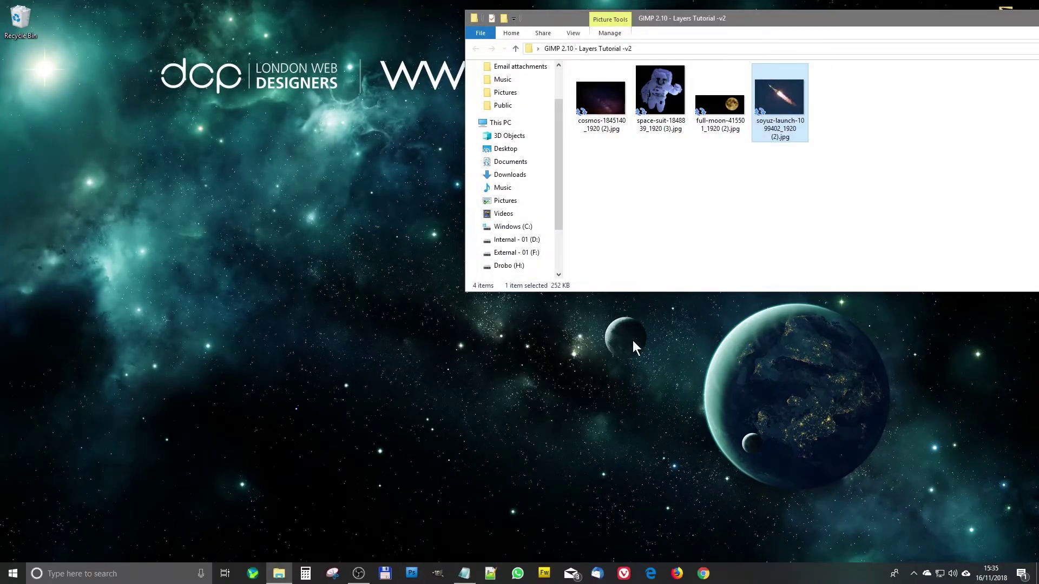
# Step: Deselect the files in the tutorial folder and launch GIMP
pyautogui.click(750, 322)
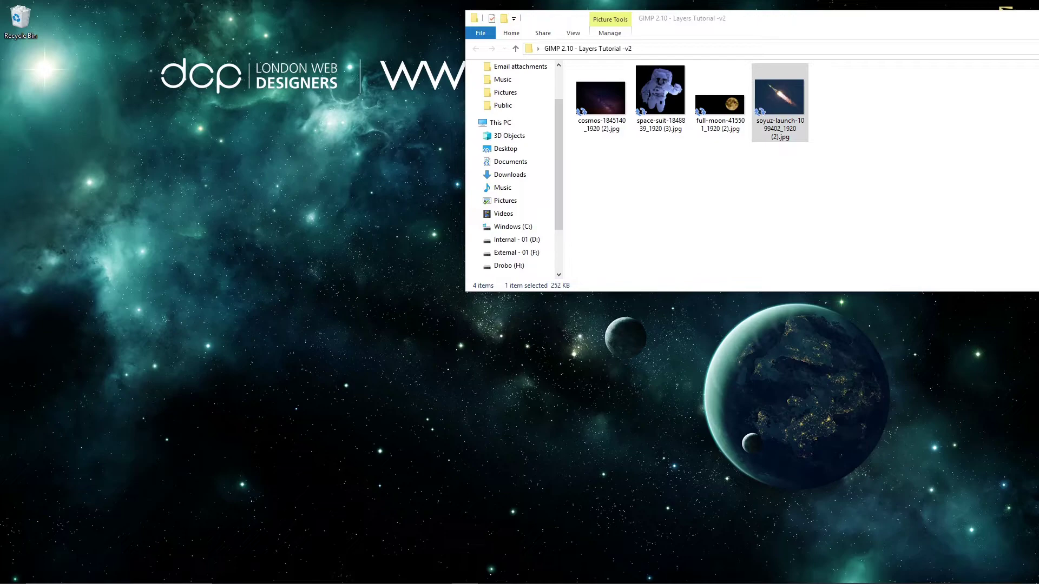
pyautogui.hotkey('alt', 'Tab')
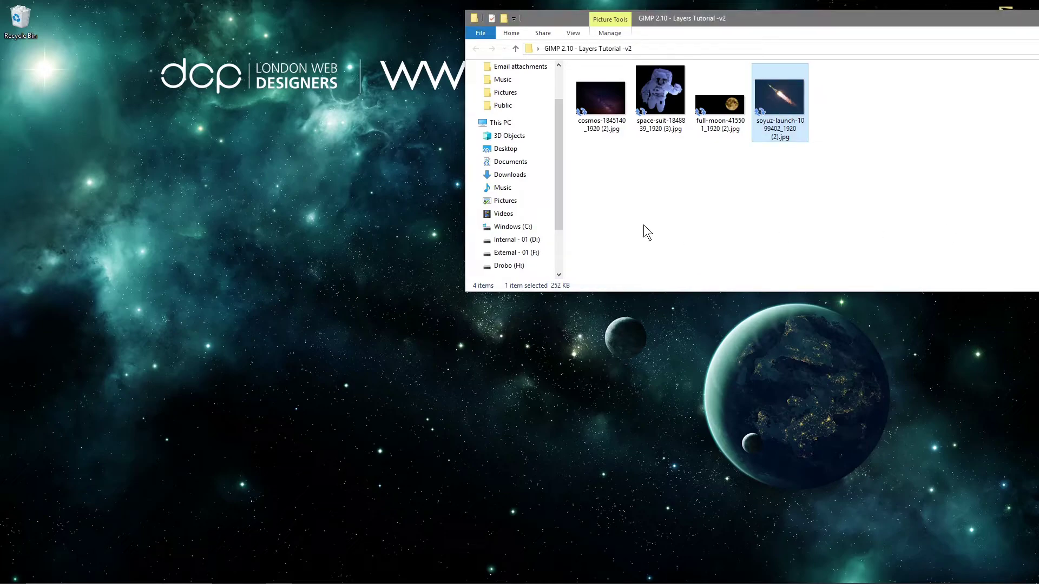
pyautogui.click(786, 216)
pyautogui.moveTo(523, 582)
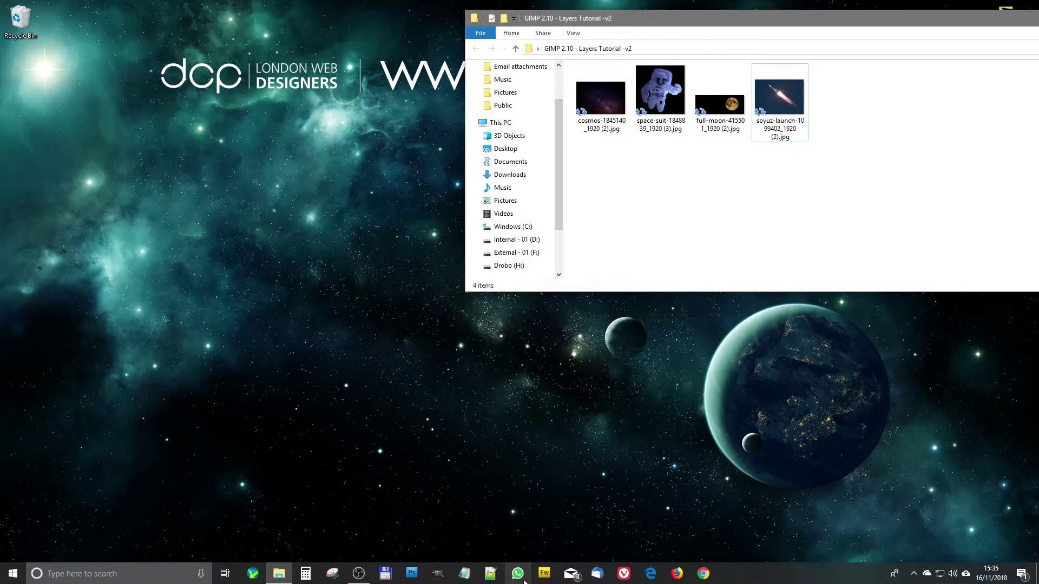
pyautogui.click(436, 576)
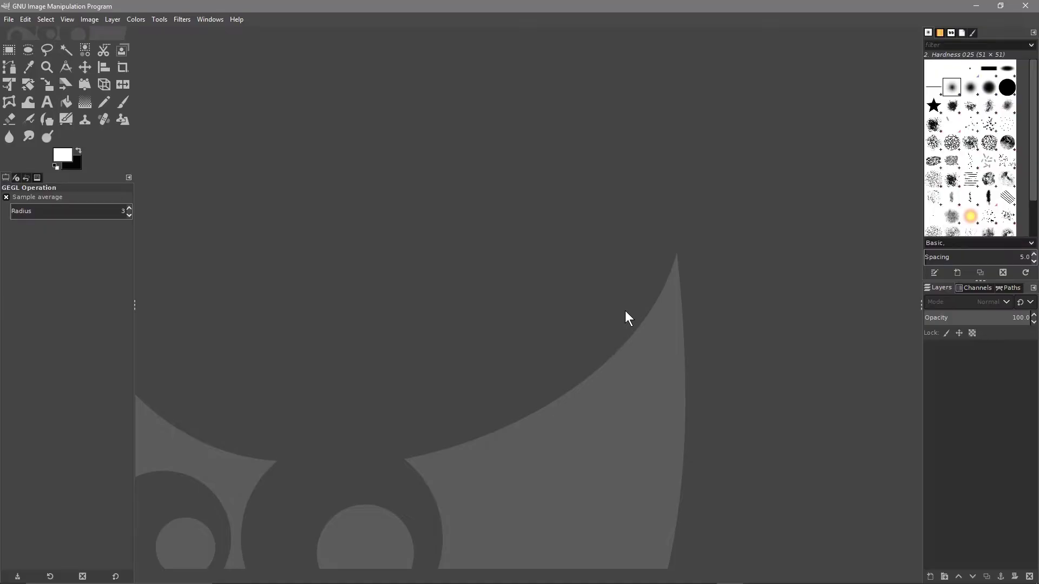
# Step: Preview the cosmos photo from the tutorial folder and open it in GIMP as a new image
pyautogui.hotkey('alt', 'Tab')
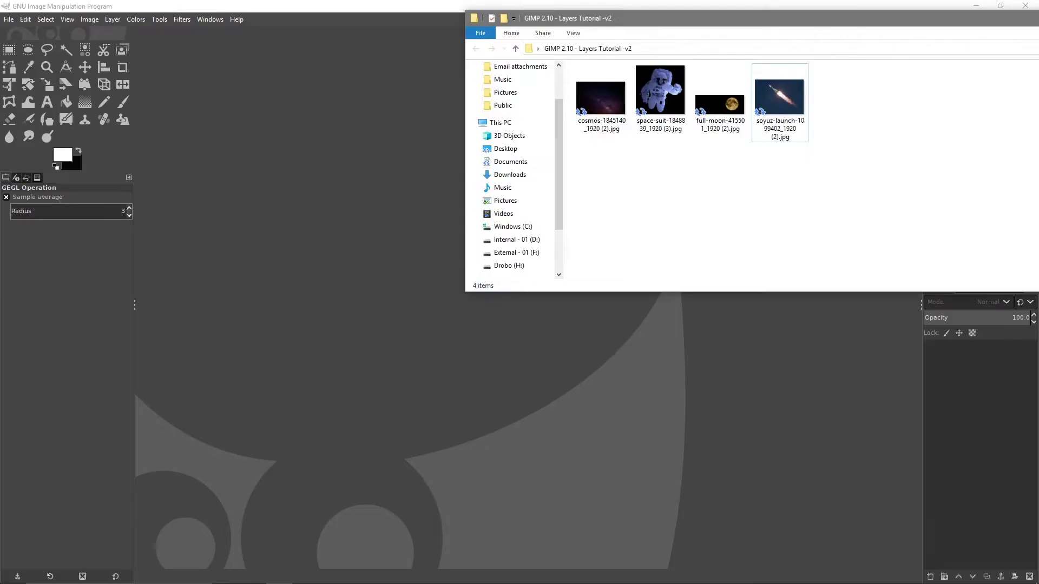
pyautogui.moveTo(681, 16); pyautogui.dragTo(885, 64)
pyautogui.click(798, 145)
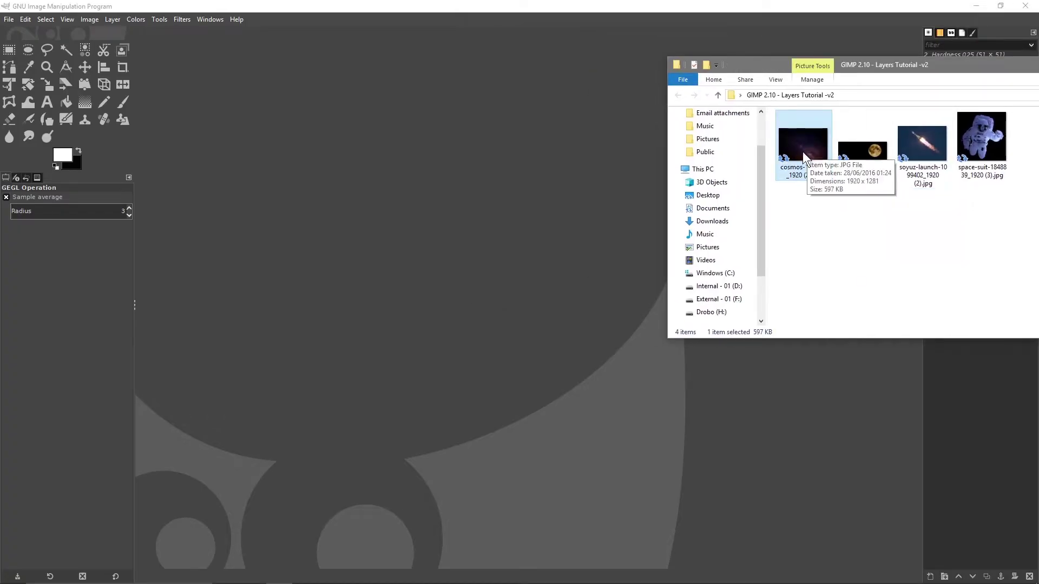
pyautogui.doubleClick(793, 138)
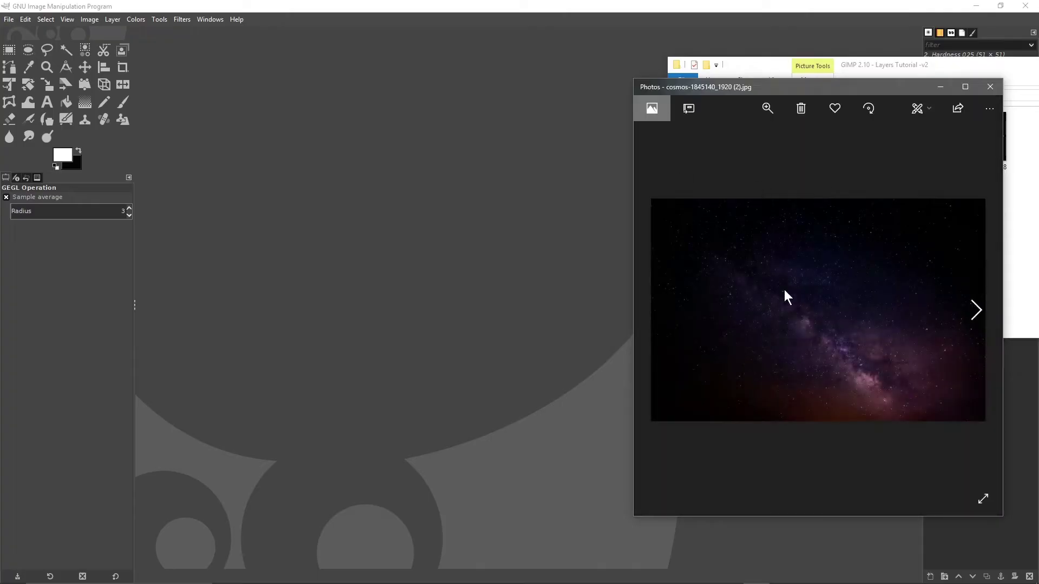
pyautogui.click(990, 89)
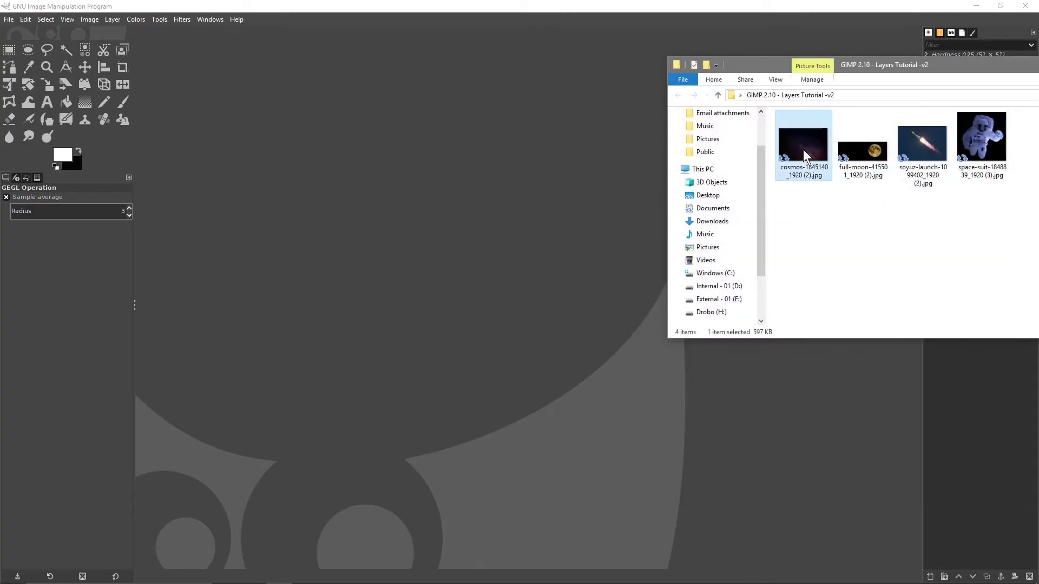
pyautogui.moveTo(443, 203); pyautogui.dragTo(443, 203)
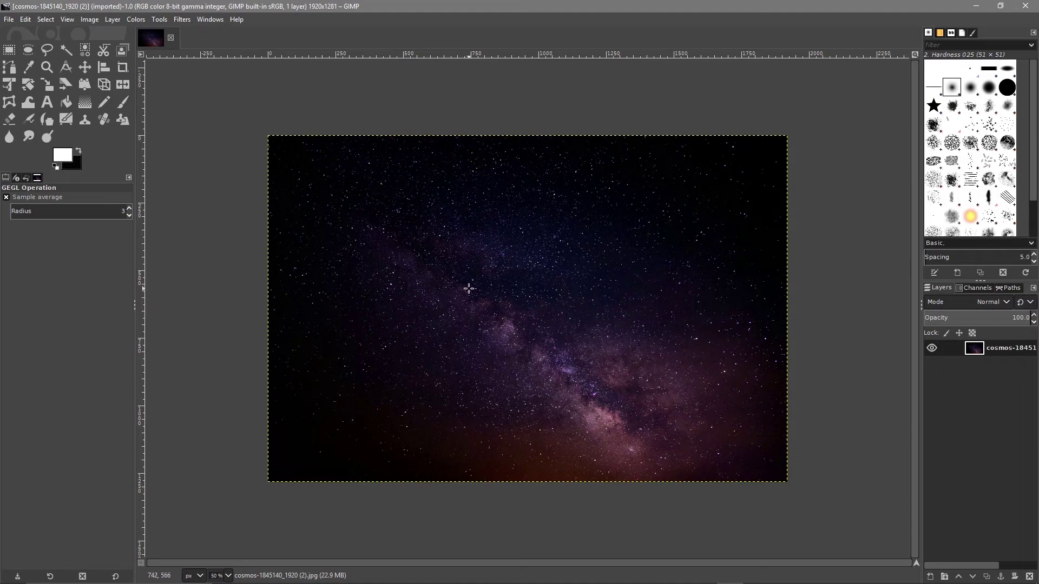
# Step: Add the space-suit photo from the tutorial folder as a new layer above the cosmos layer
pyautogui.hotkey('alt', 'Tab')
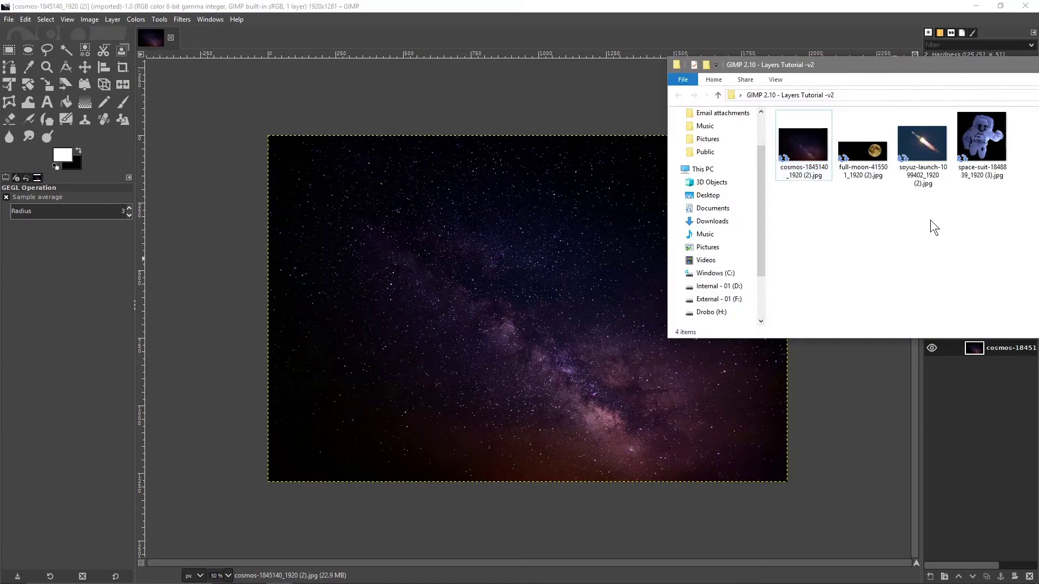
pyautogui.click(985, 141)
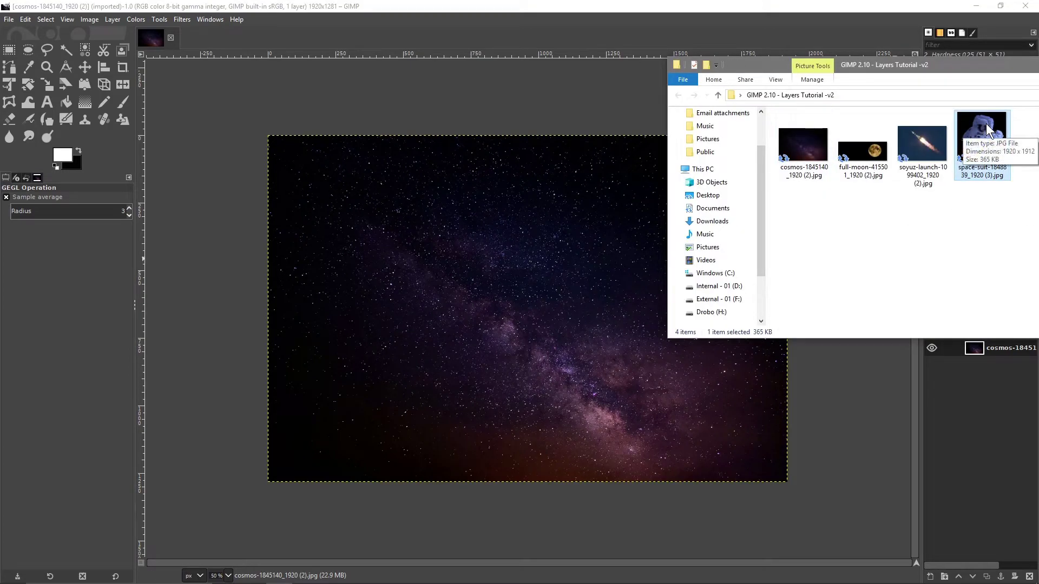
pyautogui.moveTo(986, 128); pyautogui.dragTo(473, 319)
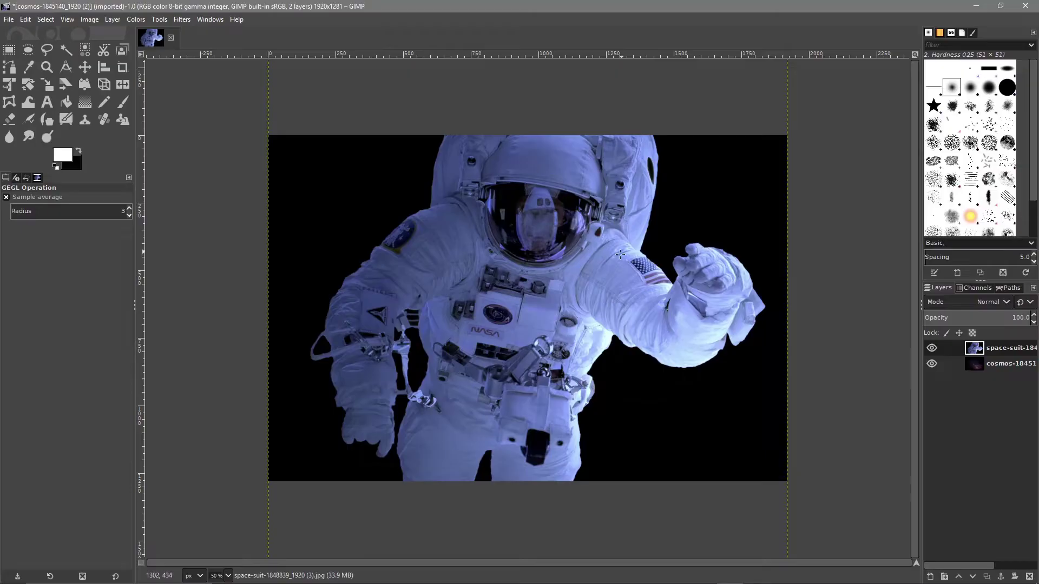
# Step: Examine the layer stack by switching between the space-suit and cosmos layers, and locate the Layers entry among the dockable dialogs
pyautogui.click(985, 367)
pyautogui.click(976, 349)
pyautogui.click(210, 19)
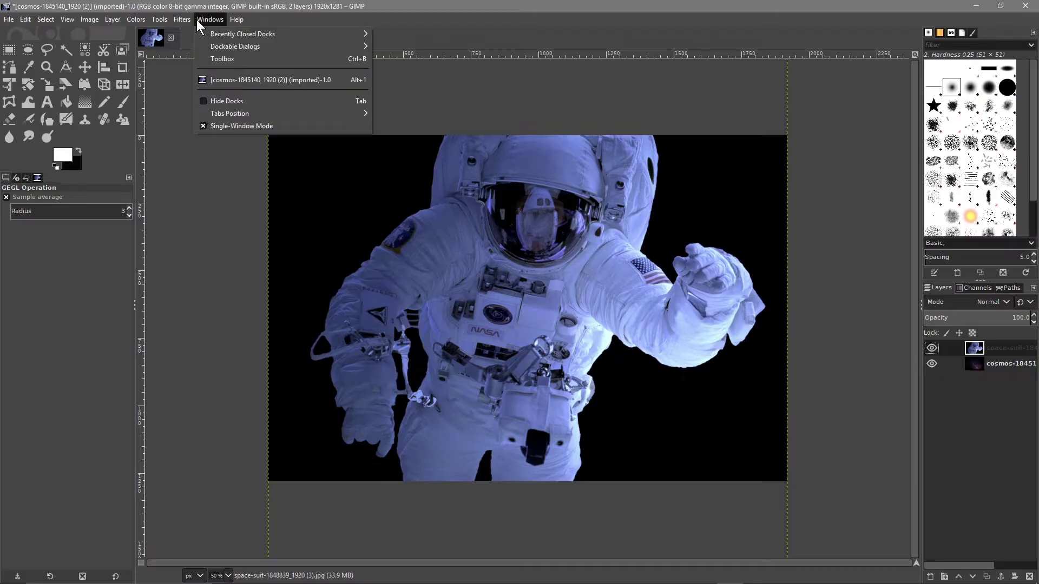
pyautogui.moveTo(222, 46)
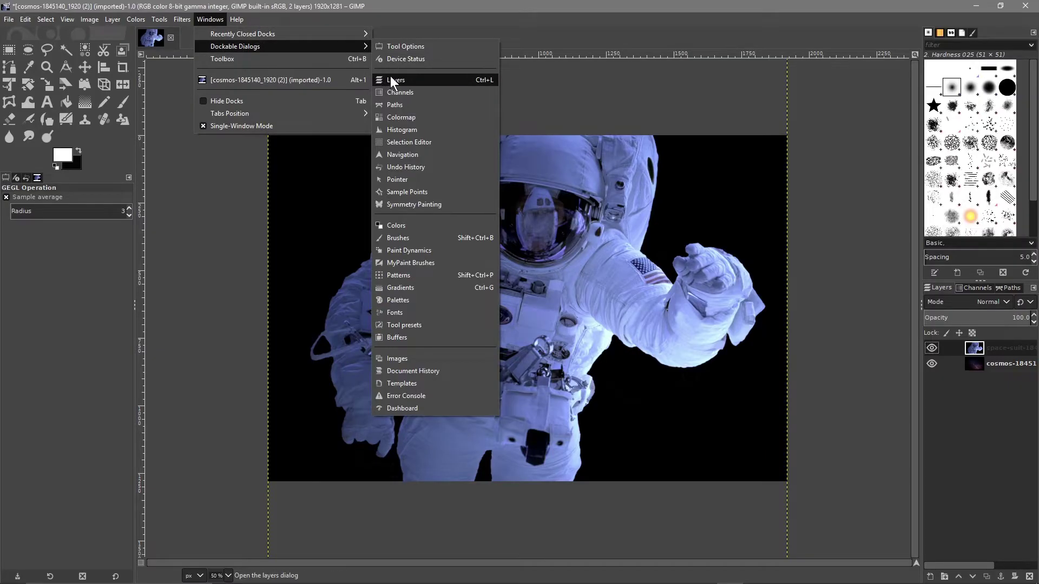
pyautogui.click(982, 386)
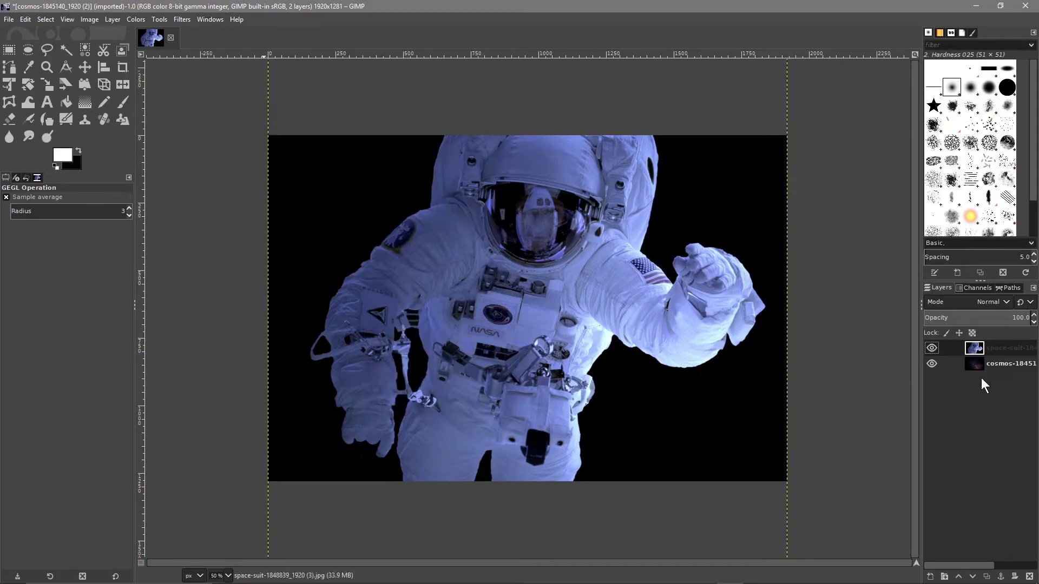
pyautogui.click(980, 362)
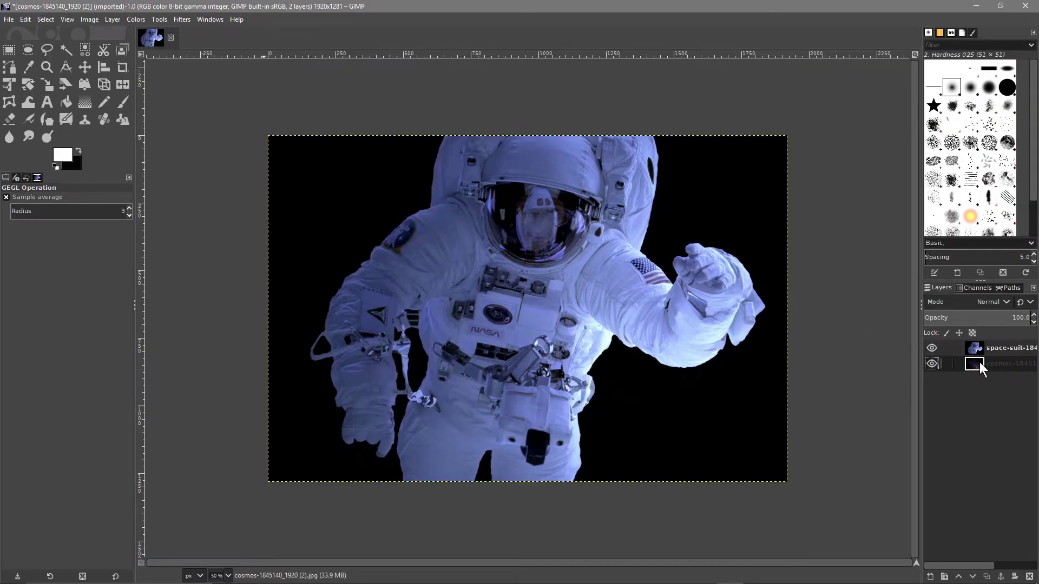
pyautogui.click(980, 349)
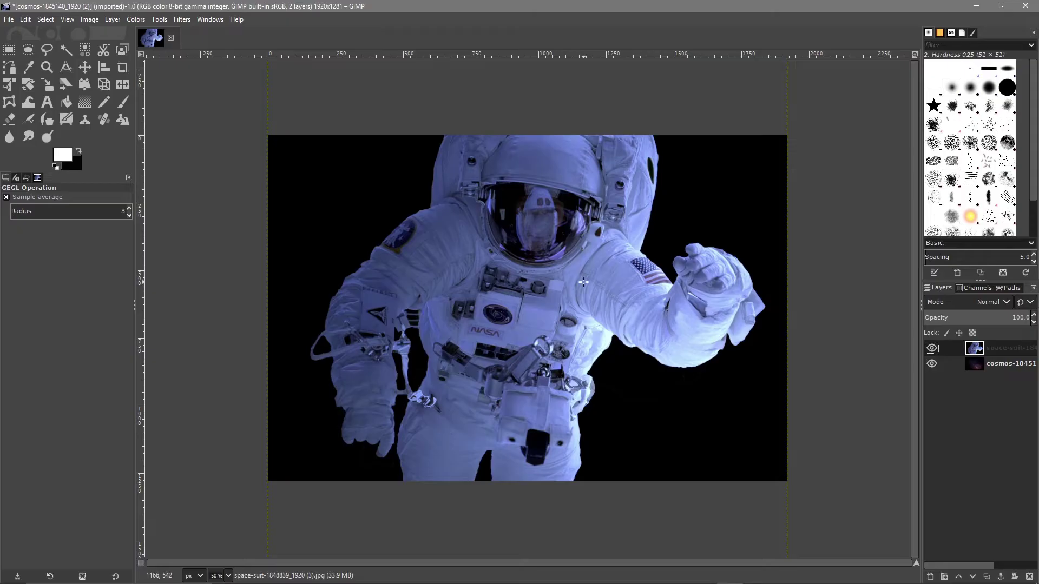
pyautogui.click(973, 362)
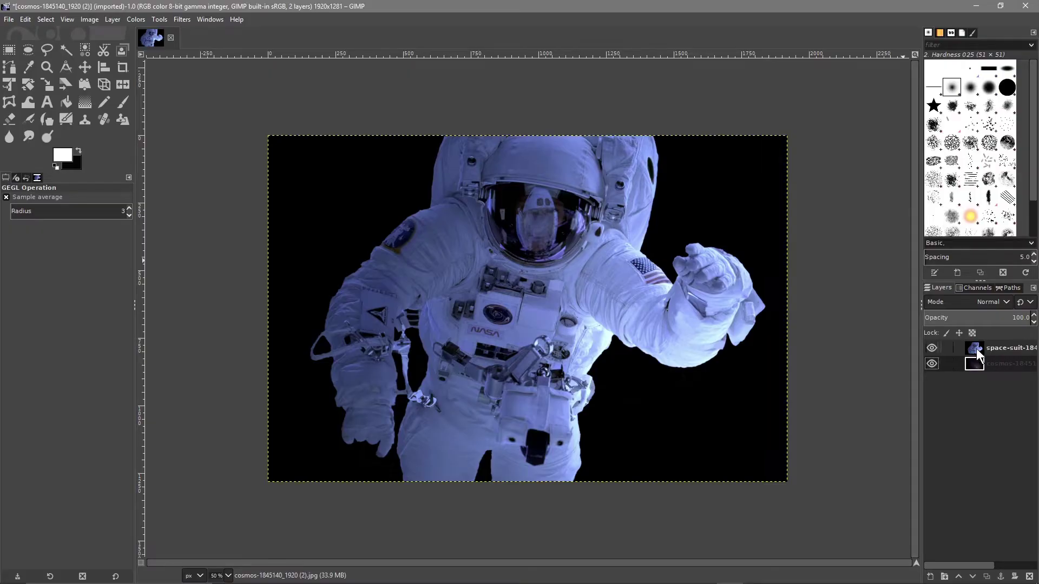
# Step: Scale the space-suit layer down proportionally to 902 × 898 pixels
pyautogui.click(976, 348)
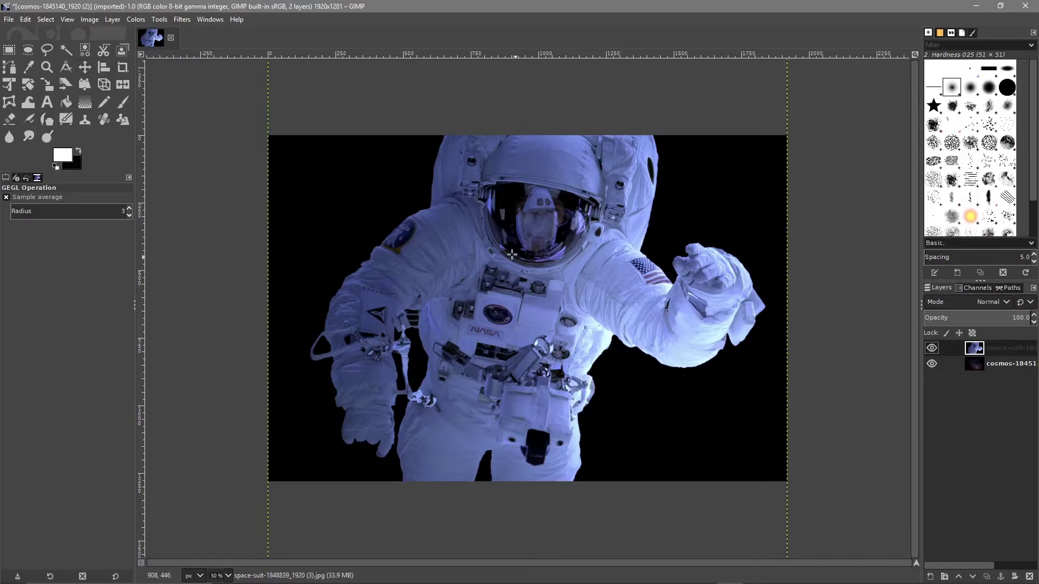
pyautogui.click(47, 87)
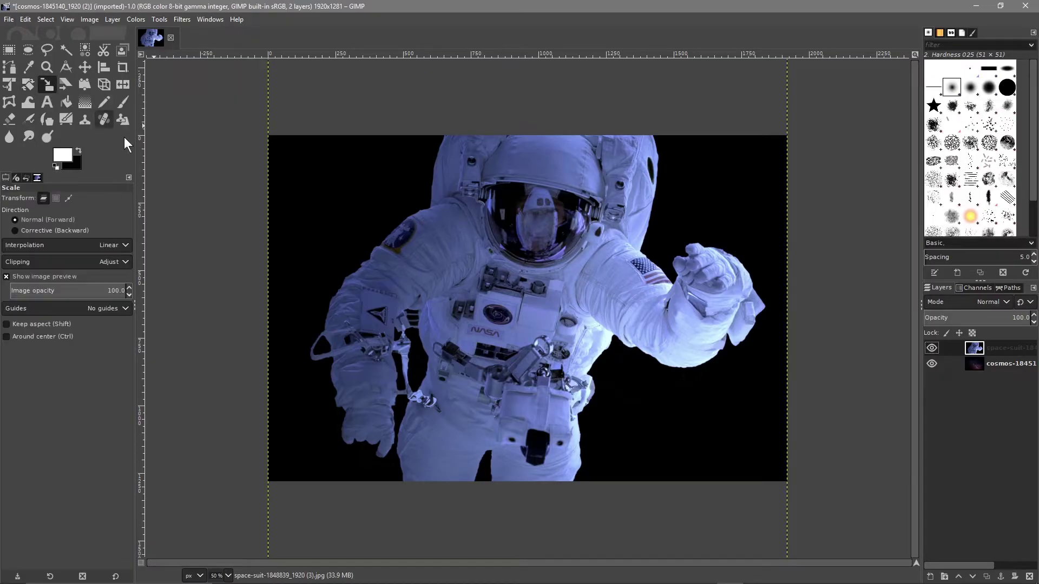
pyautogui.click(521, 244)
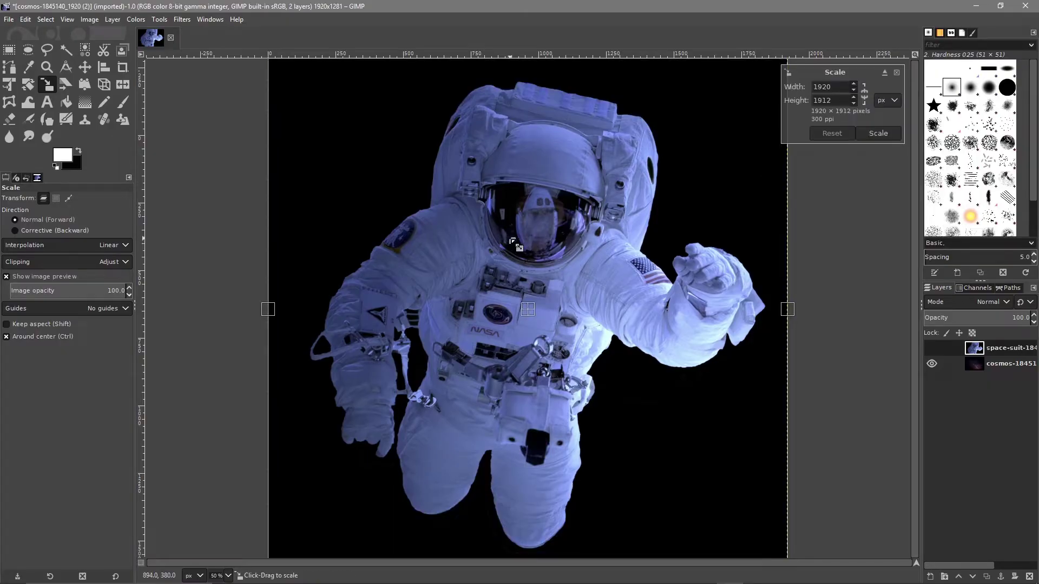
pyautogui.scroll(-1, 513, 241)
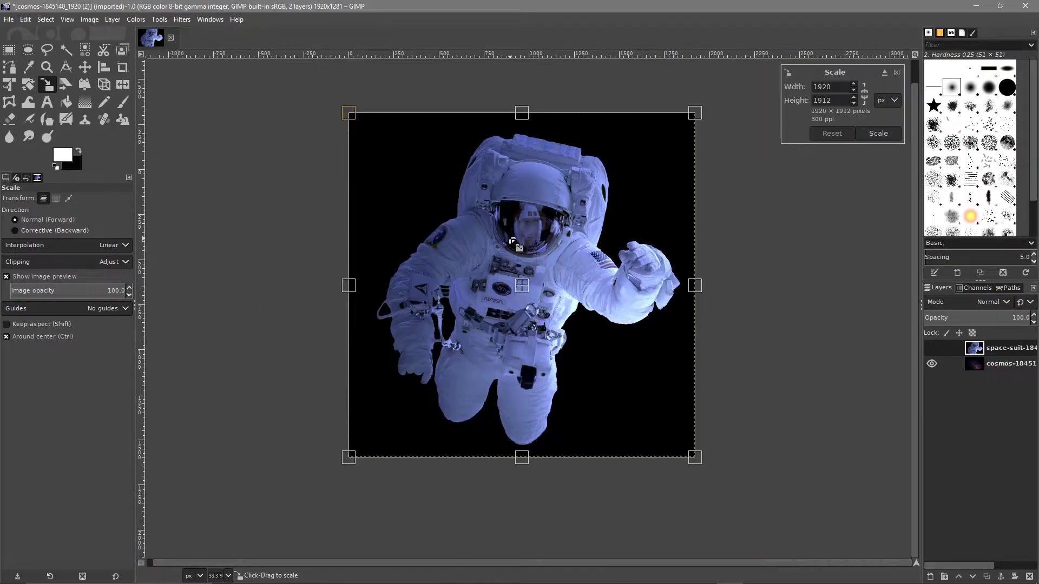
pyautogui.scroll(1, 513, 242)
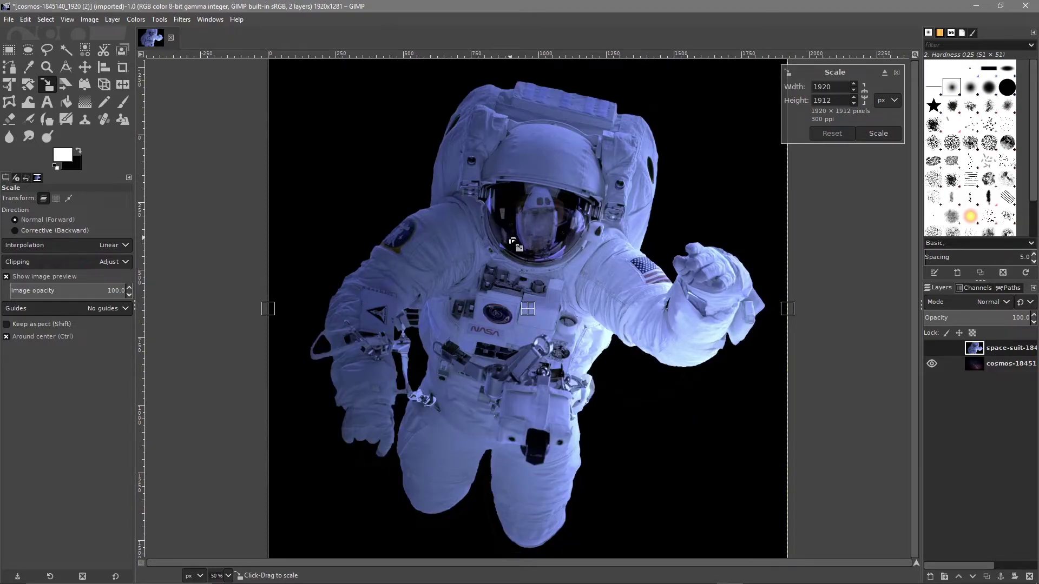
pyautogui.scroll(-1, 513, 241)
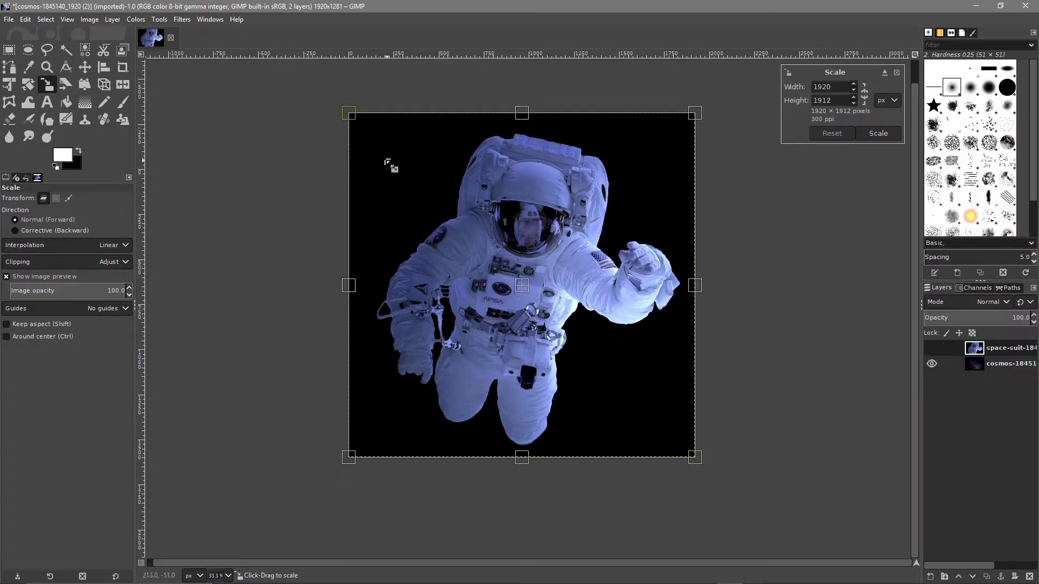
pyautogui.press('shift')
pyautogui.moveTo(347, 115); pyautogui.dragTo(542, 288)
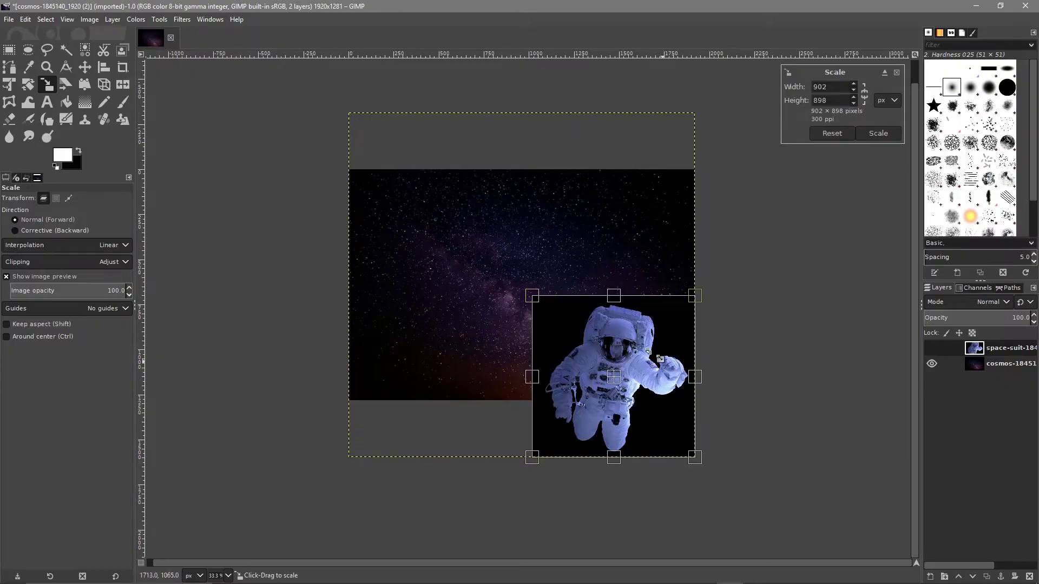
pyautogui.click(882, 133)
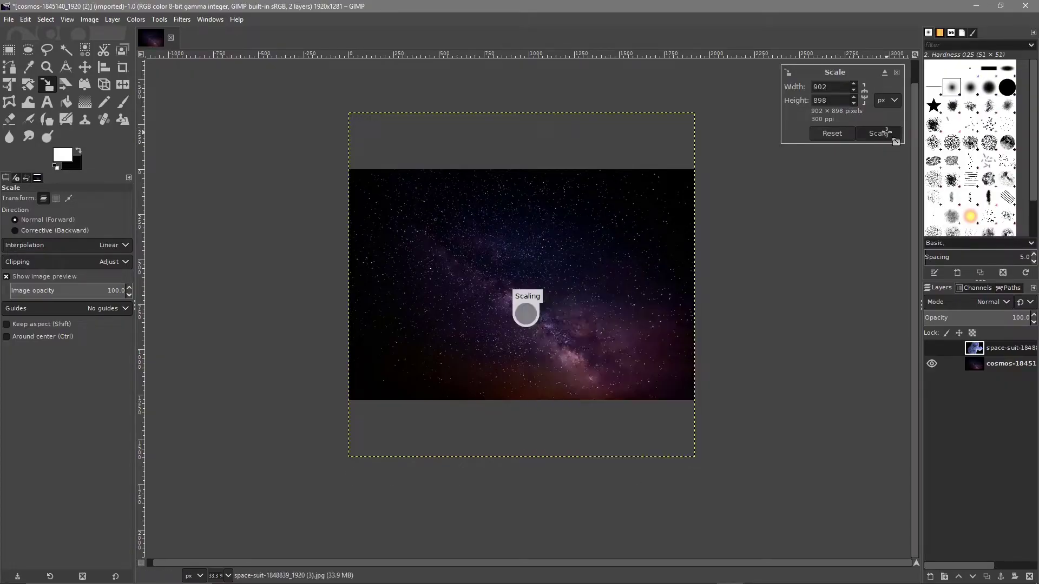
# Step: Move the scaled space-suit layer to the middle of the cosmos image
pyautogui.click(85, 68)
pyautogui.moveTo(616, 368); pyautogui.dragTo(527, 279)
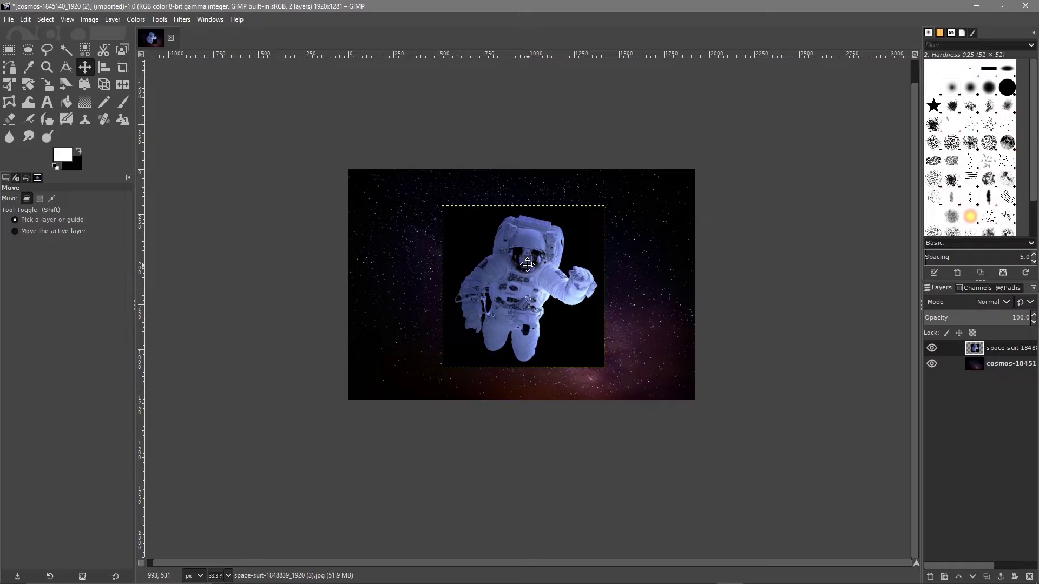
pyautogui.moveTo(528, 265); pyautogui.dragTo(547, 277)
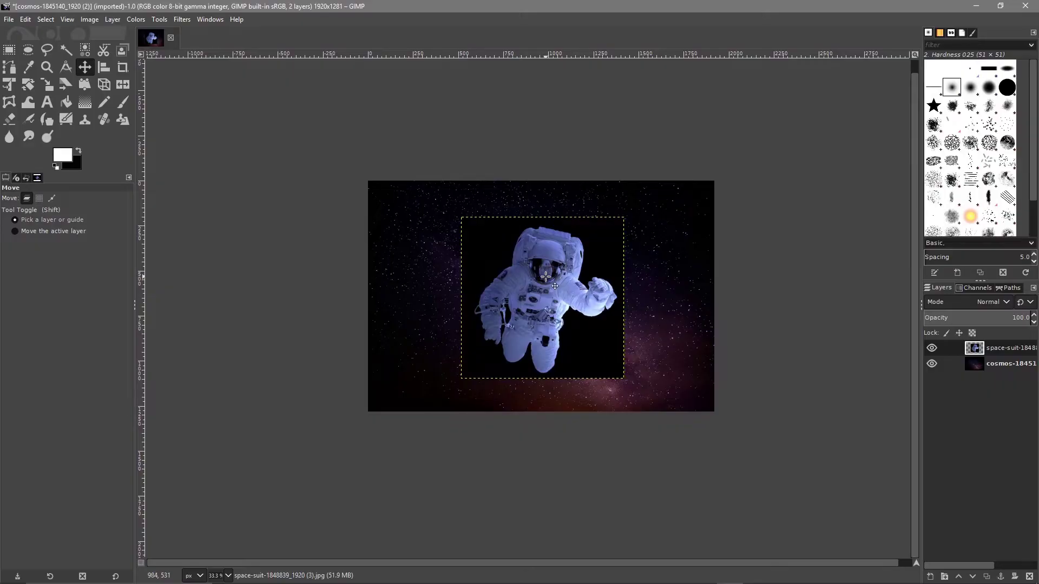
pyautogui.scroll(1, 548, 277)
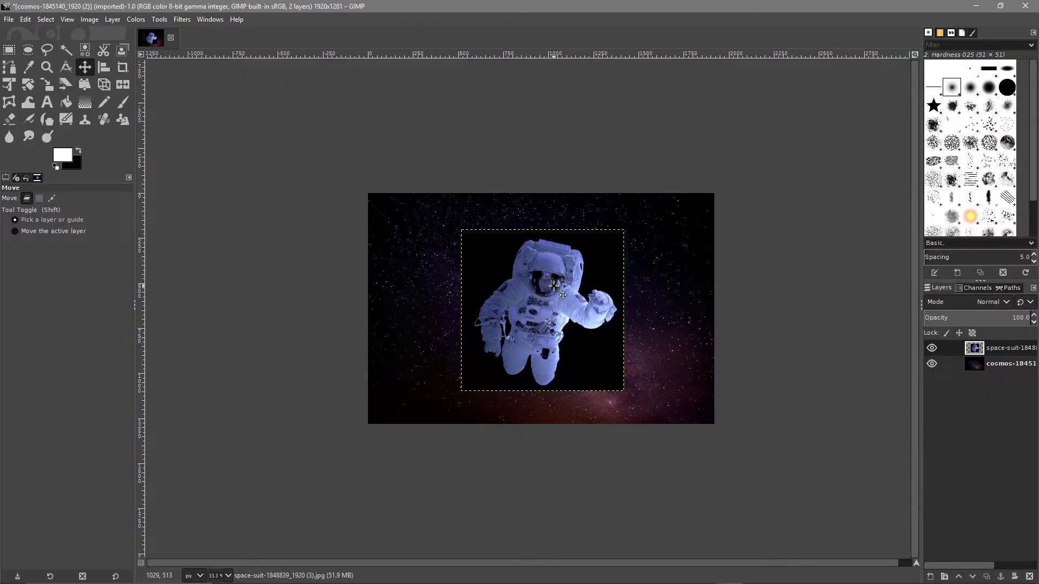
pyautogui.moveTo(555, 288); pyautogui.dragTo(574, 298)
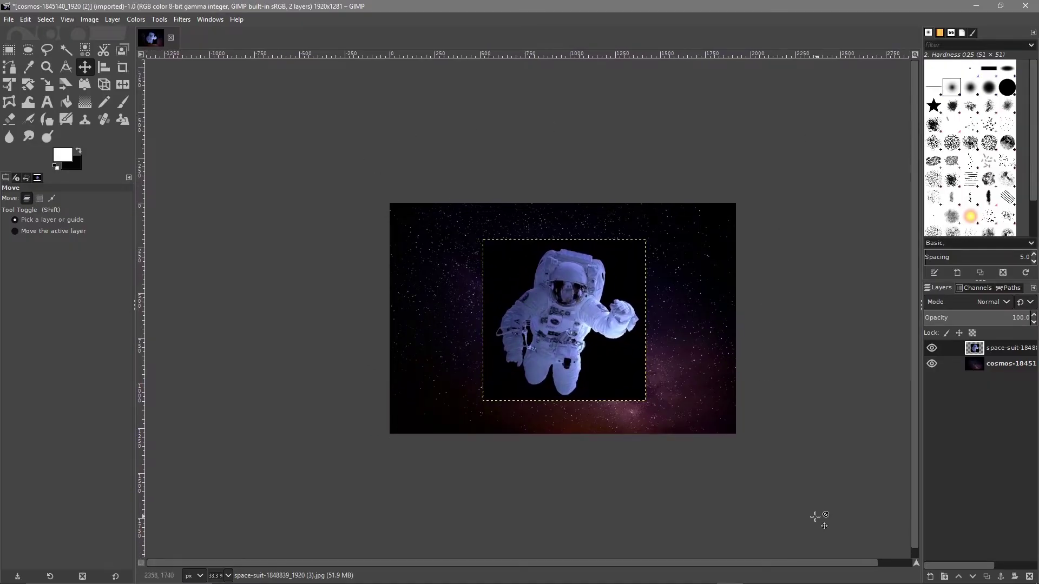
# Step: Fuzzy-select the black background around the astronaut on the space-suit layer with a threshold of 23.3 and cut it away
pyautogui.press('alt')
pyautogui.scroll(2, 587, 327)
pyautogui.scroll(-1, 564, 327)
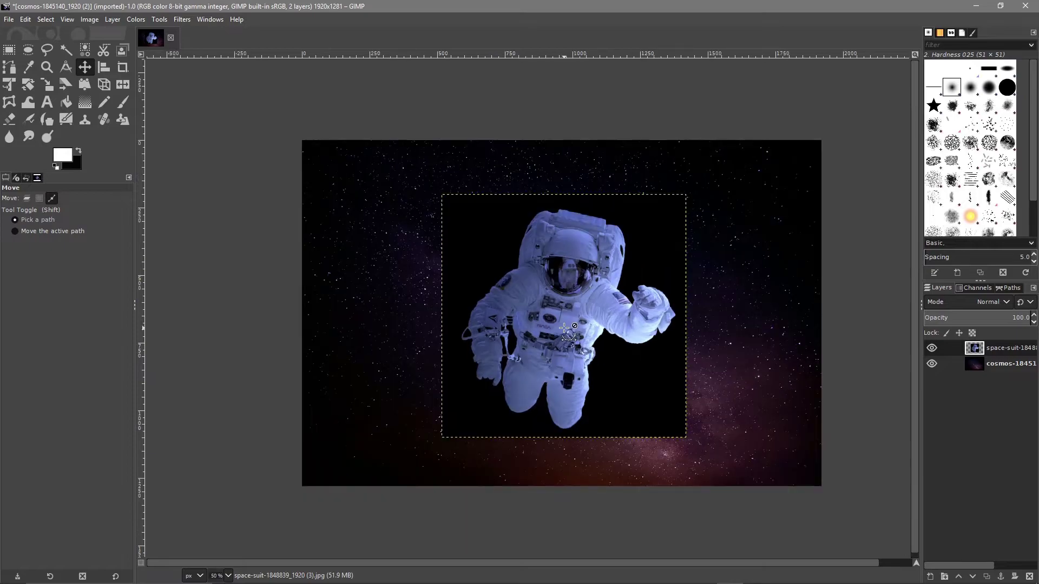
pyautogui.scroll(1, 569, 310)
pyautogui.press('alt')
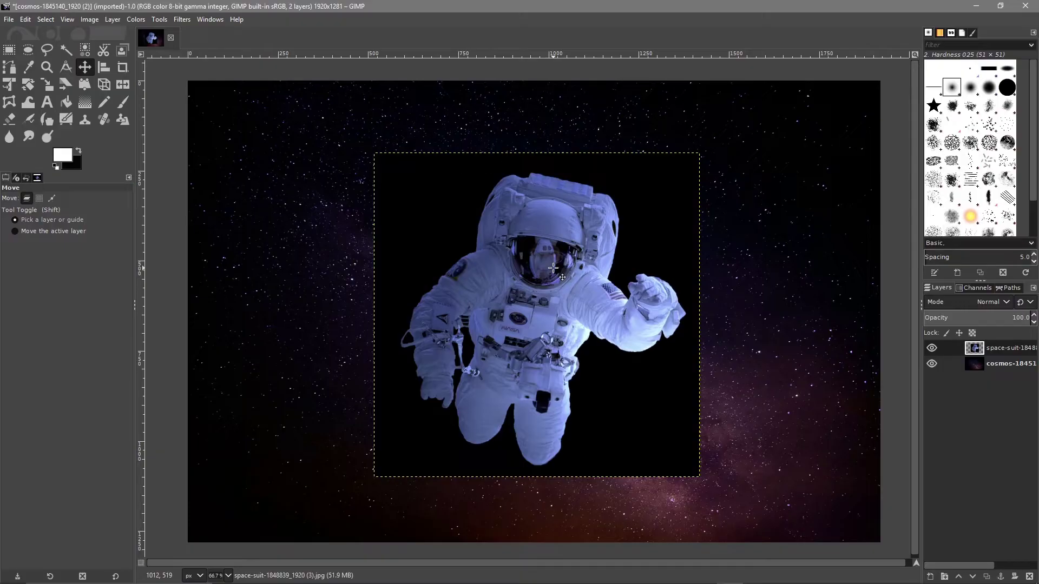
pyautogui.click(66, 50)
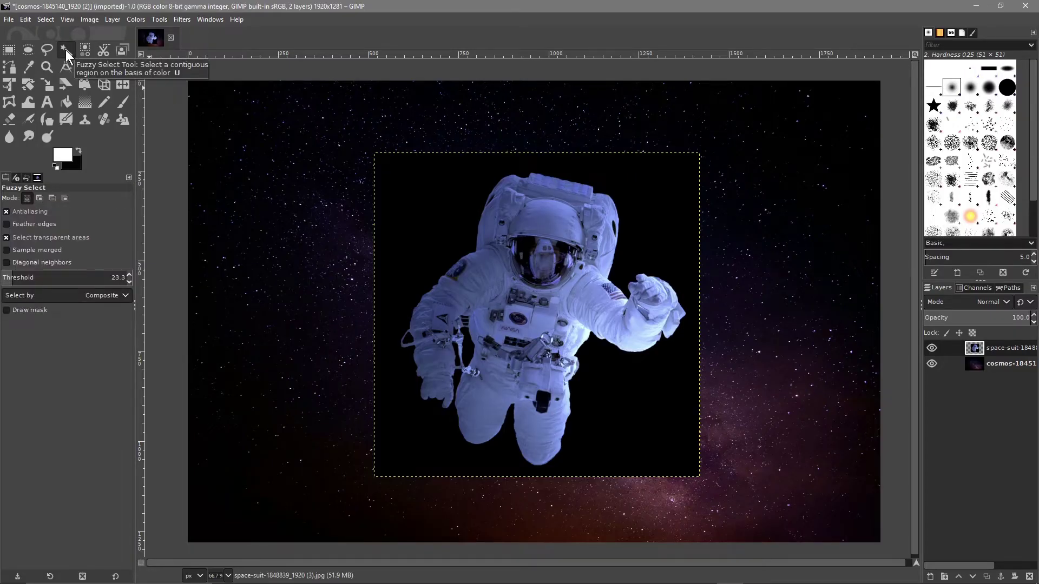
pyautogui.click(977, 347)
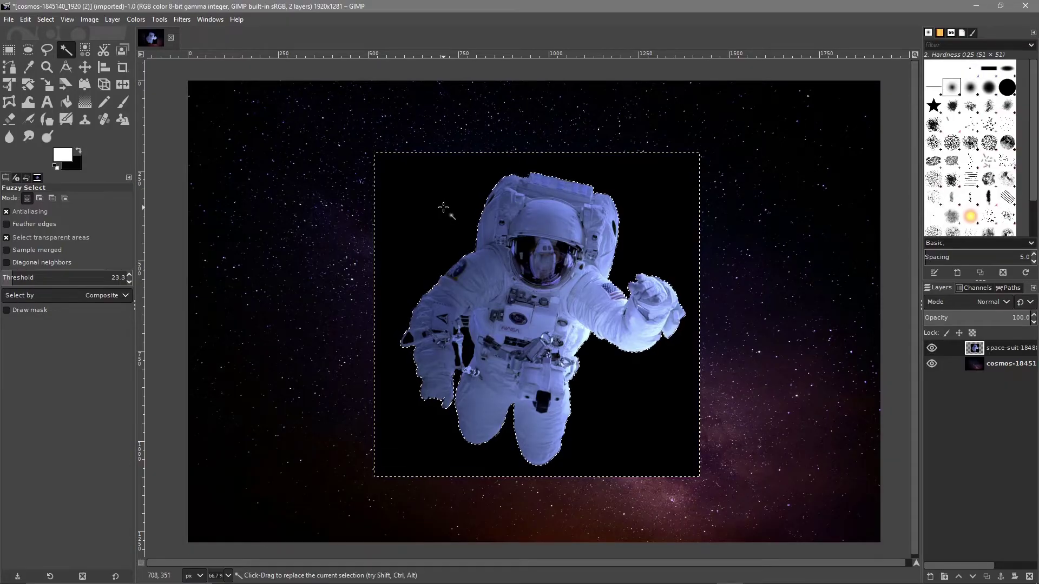
pyautogui.click(26, 19)
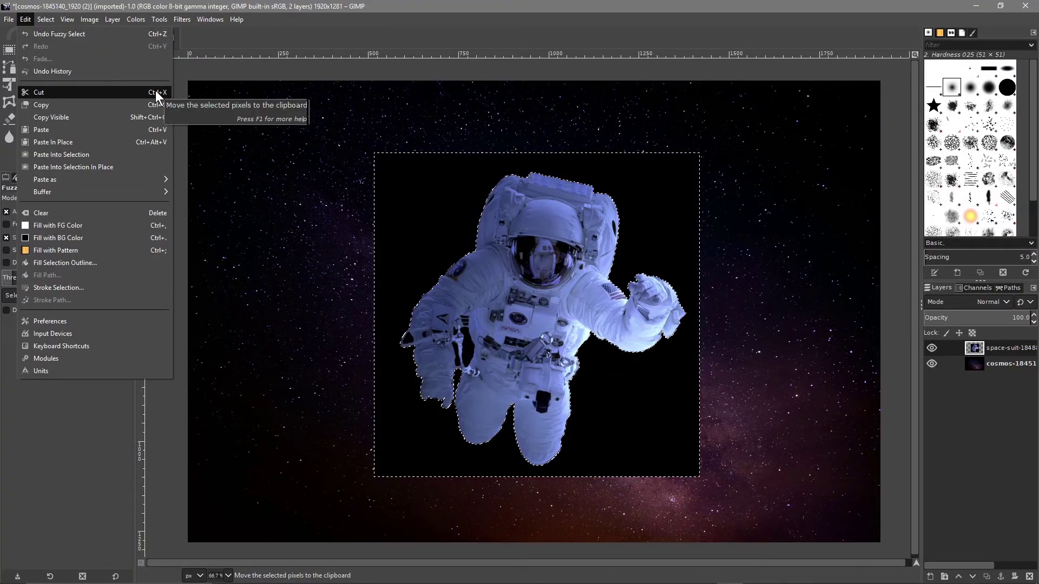
pyautogui.click(355, 6)
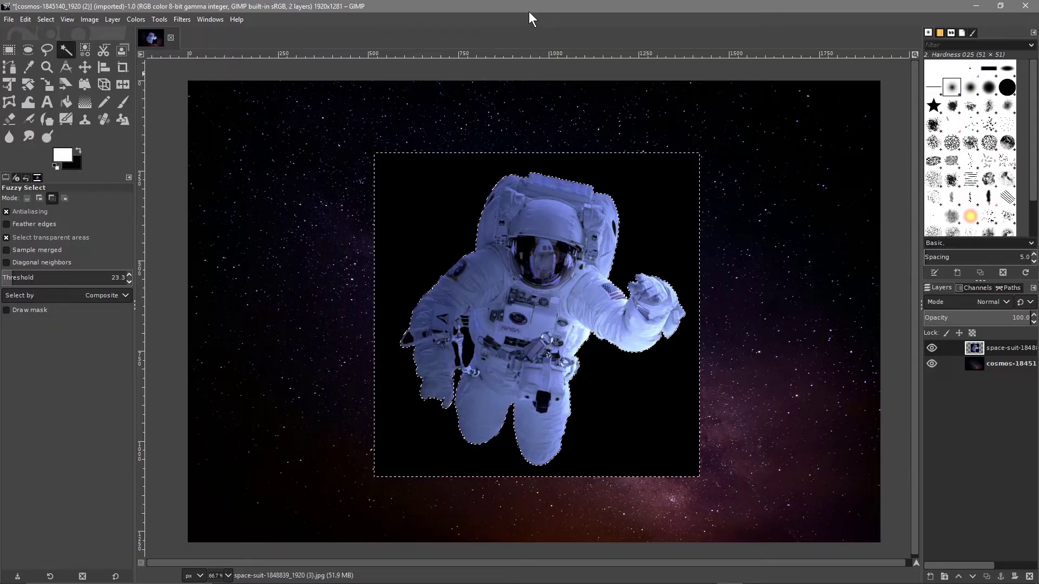
pyautogui.hotkey('ctrl', 'x')
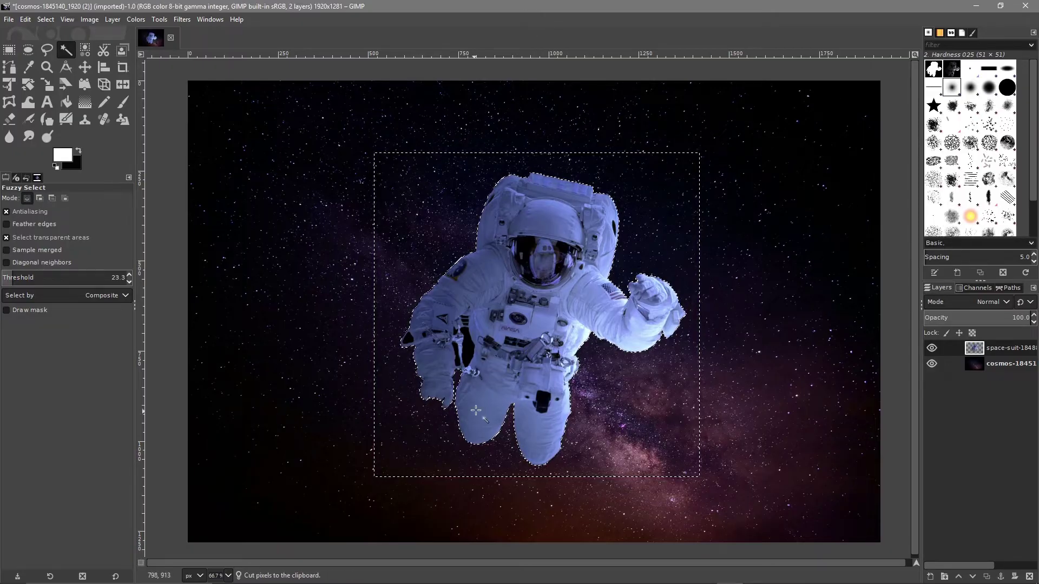
# Step: Fuzzy-select and cut the black gap between the astronaut's lowered arm and torso, and the one inside the elbow loop
pyautogui.press('ctrl')
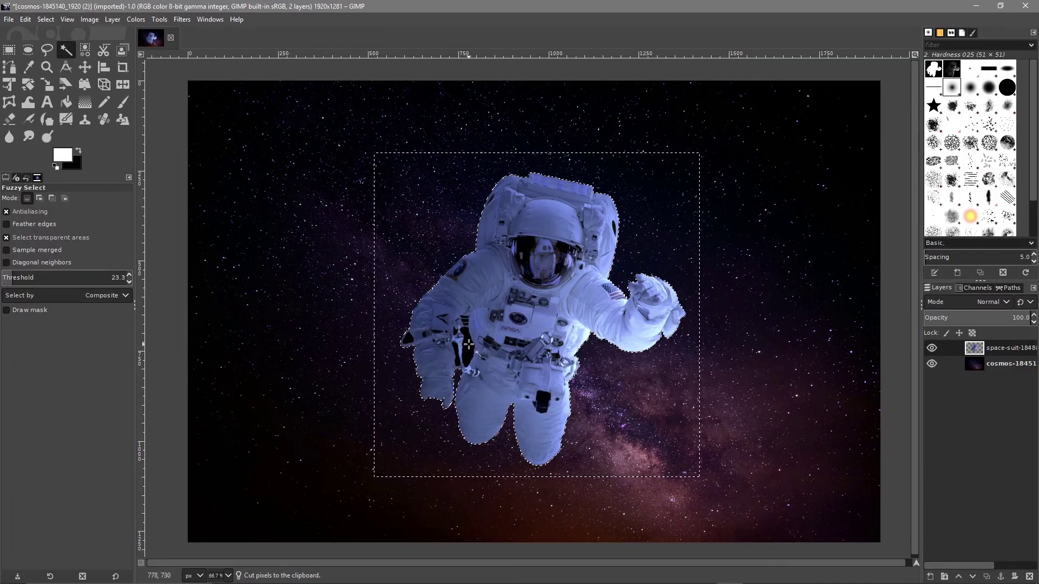
pyautogui.scroll(3, 468, 345)
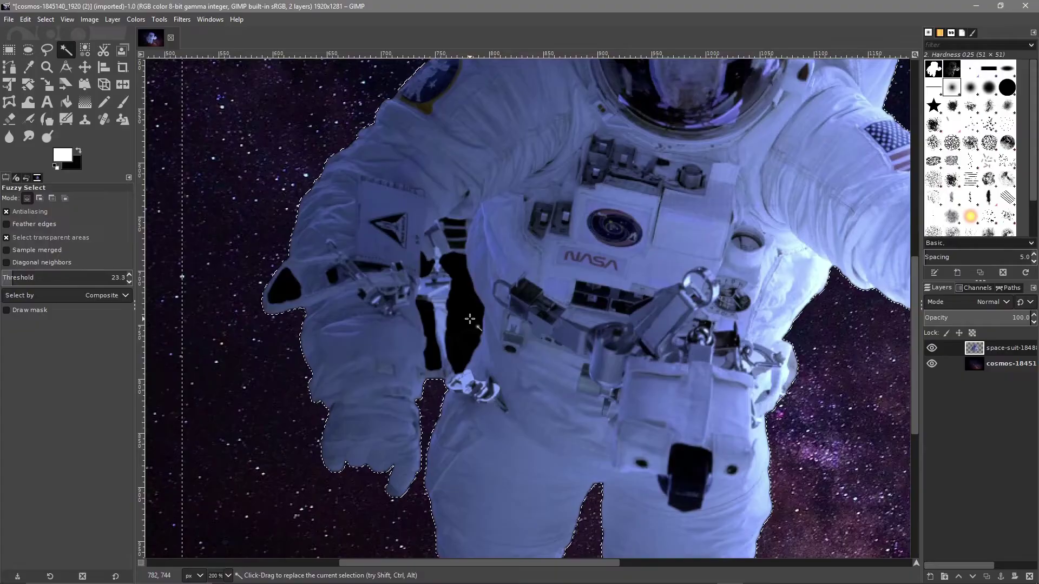
pyautogui.click(470, 342)
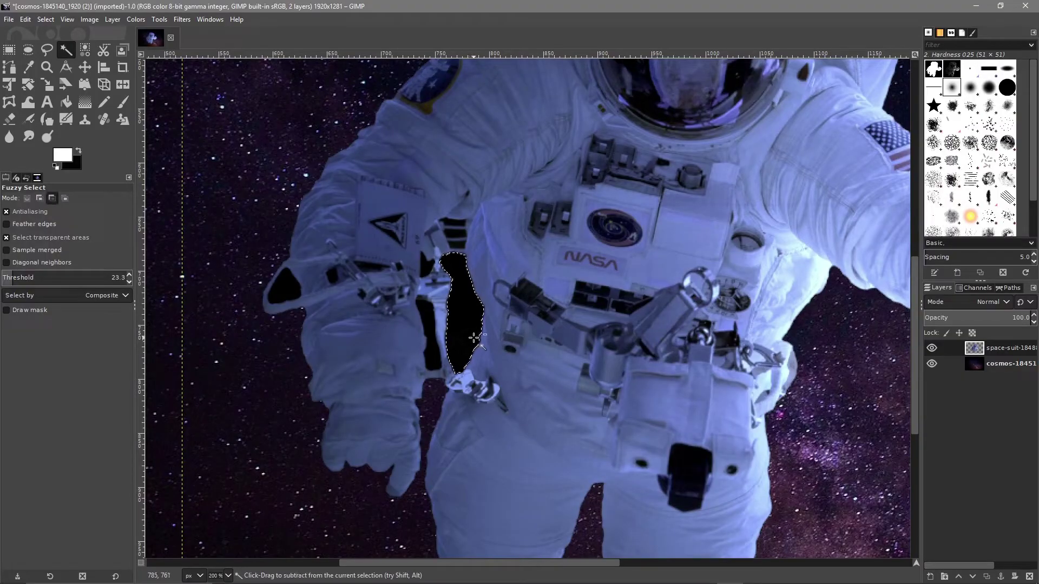
pyautogui.hotkey('ctrl', 'x')
pyautogui.click(289, 287)
pyautogui.hotkey('ctrl', 'x')
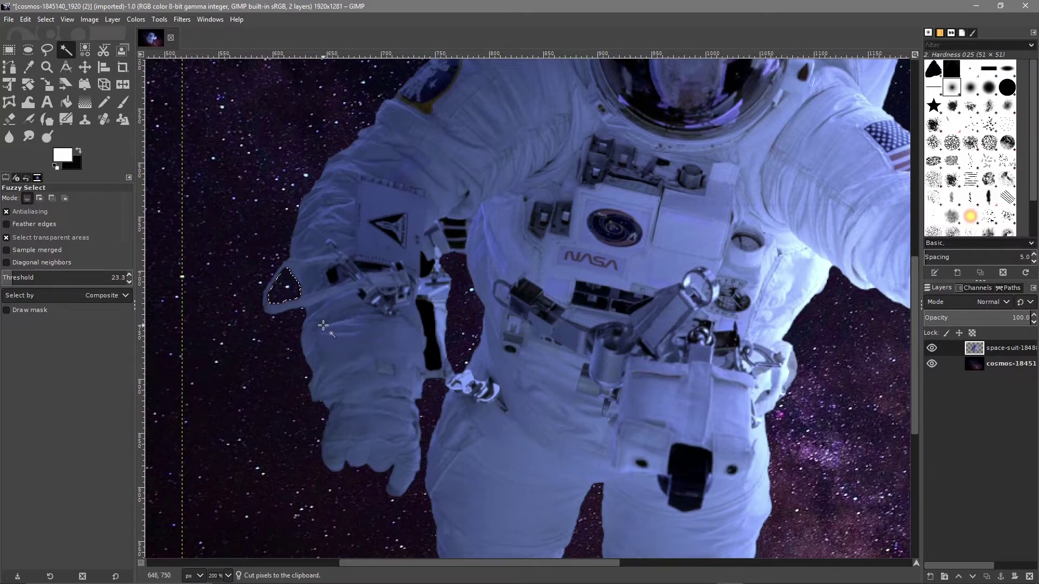
# Step: Try cutting the narrow black strip beside the astronaut's lowered forearm, toggling the cut with undo and redo
pyautogui.click(434, 355)
pyautogui.hotkey('ctrl', 'x')
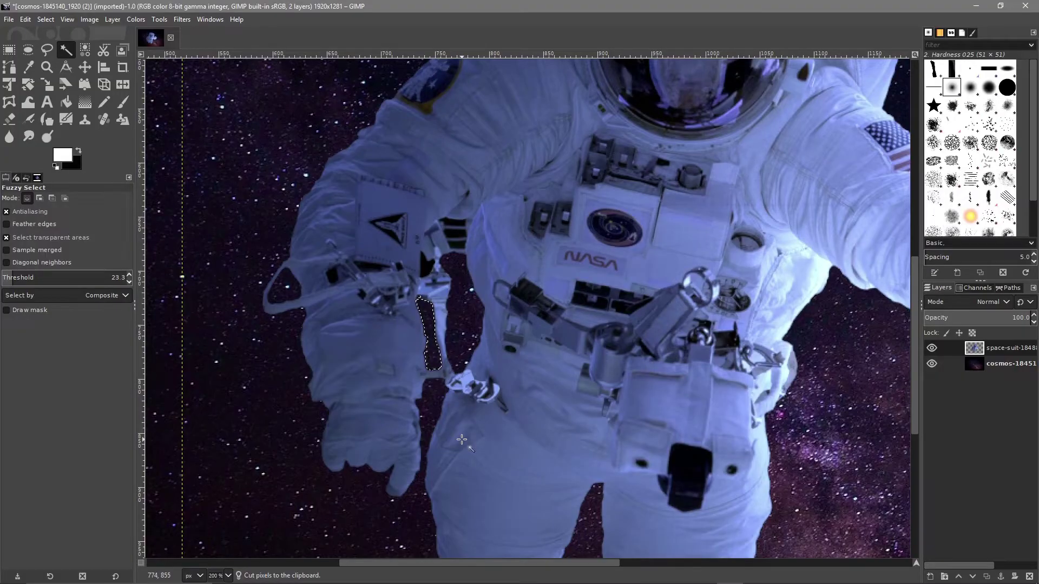
pyautogui.press('ctrl')
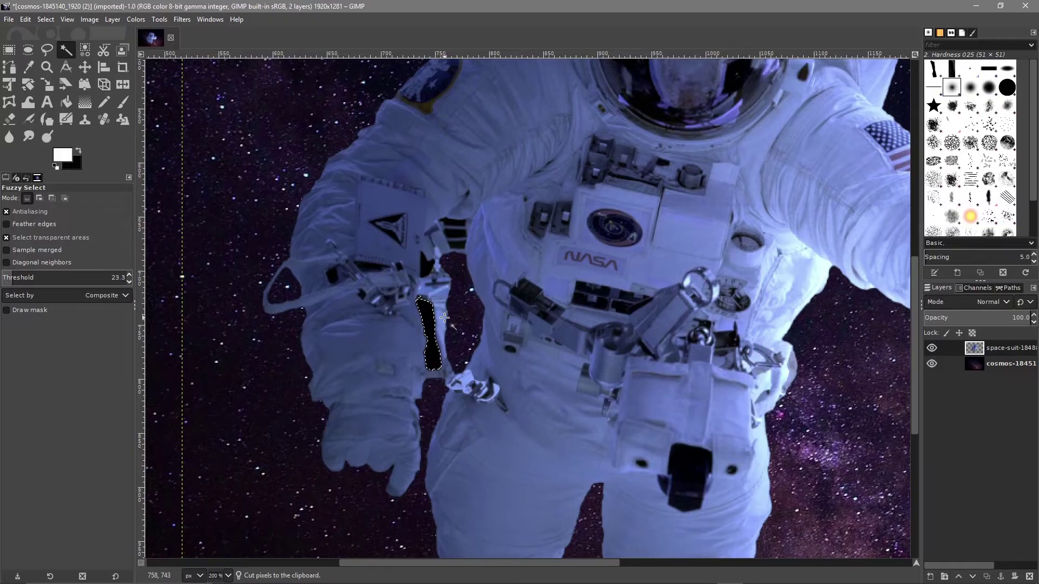
pyautogui.press('ctrl')
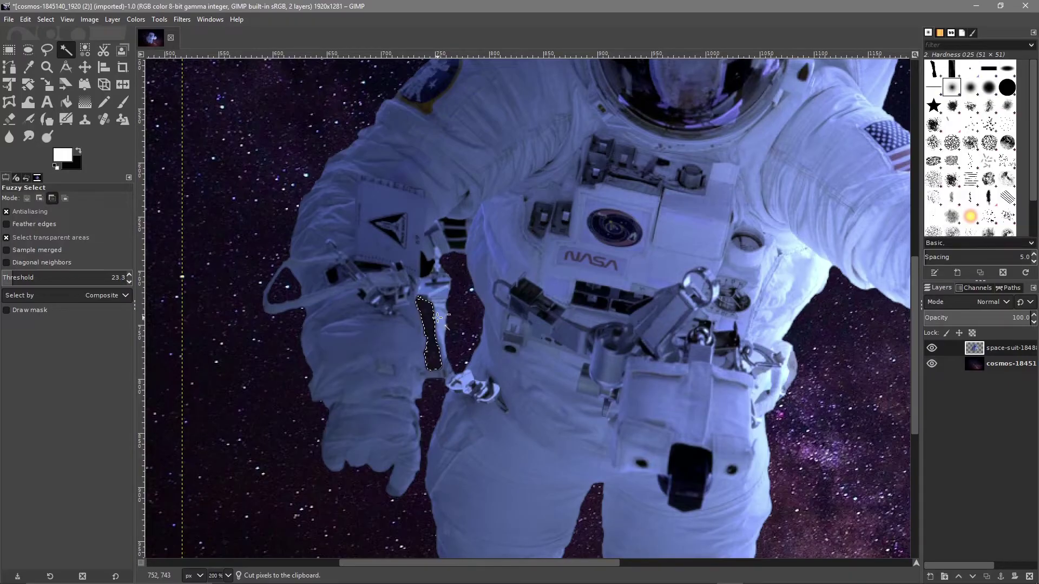
pyautogui.press('ctrl')
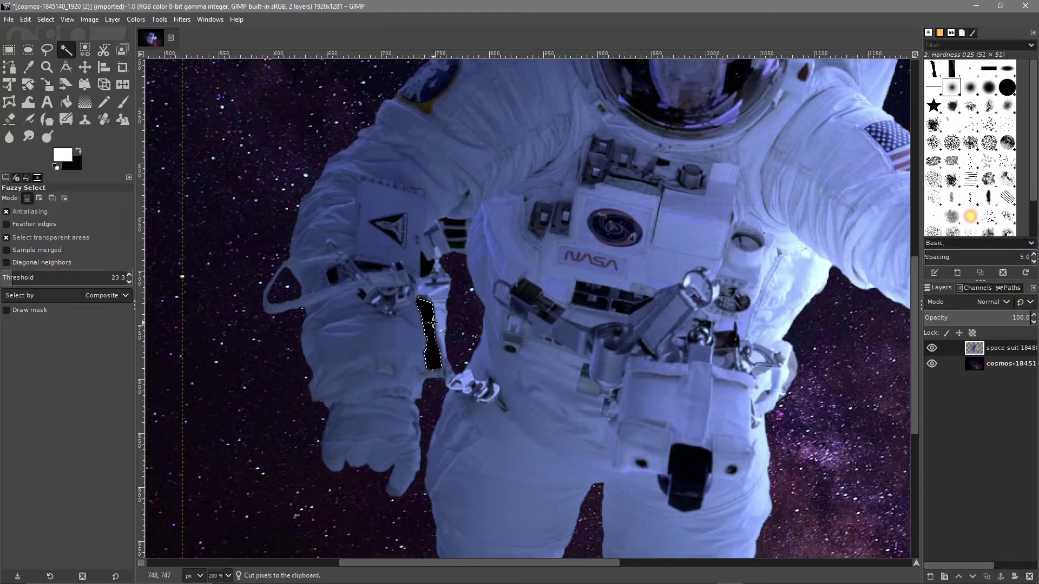
pyautogui.click(51, 20)
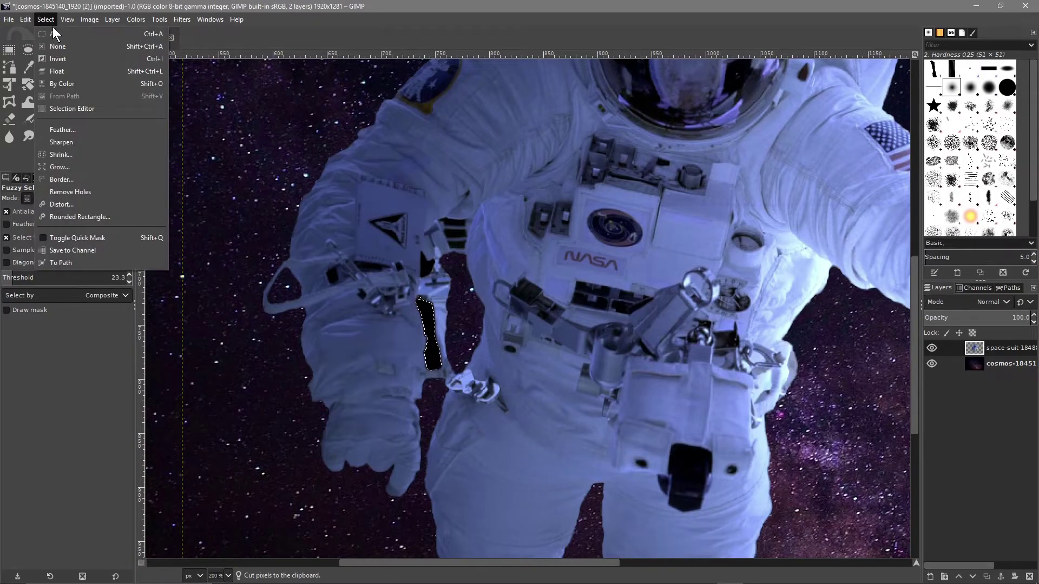
pyautogui.moveTo(30, 19)
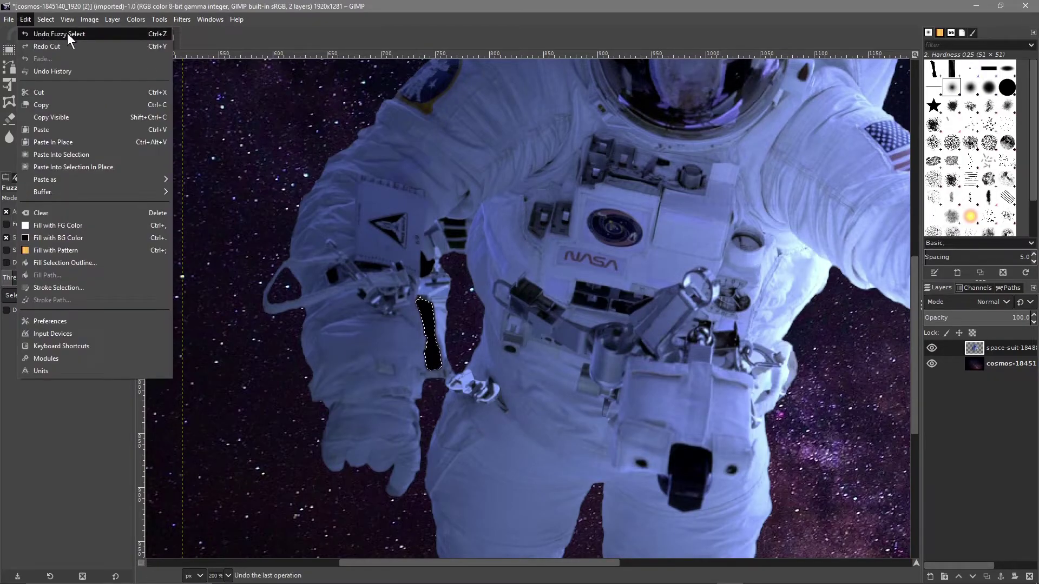
pyautogui.click(314, 28)
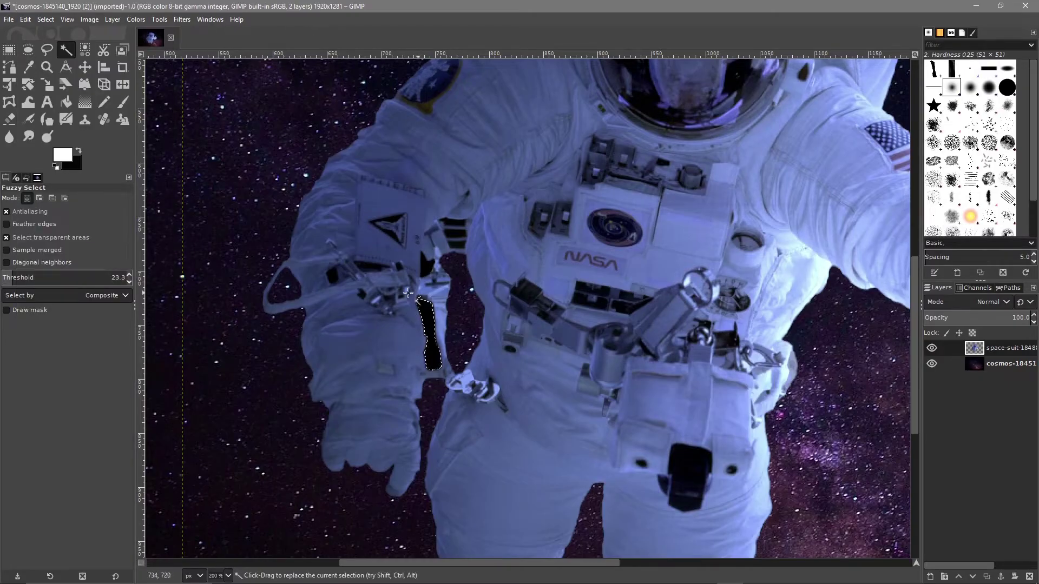
# Step: Clear the selection around the narrow black strip beside the astronaut's forearm
pyautogui.click(54, 16)
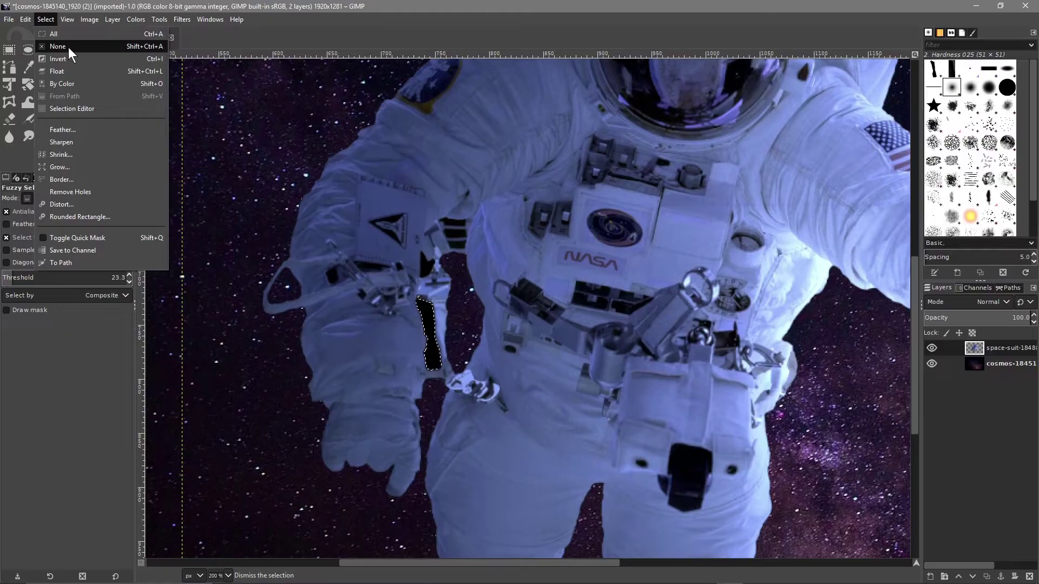
pyautogui.click(68, 47)
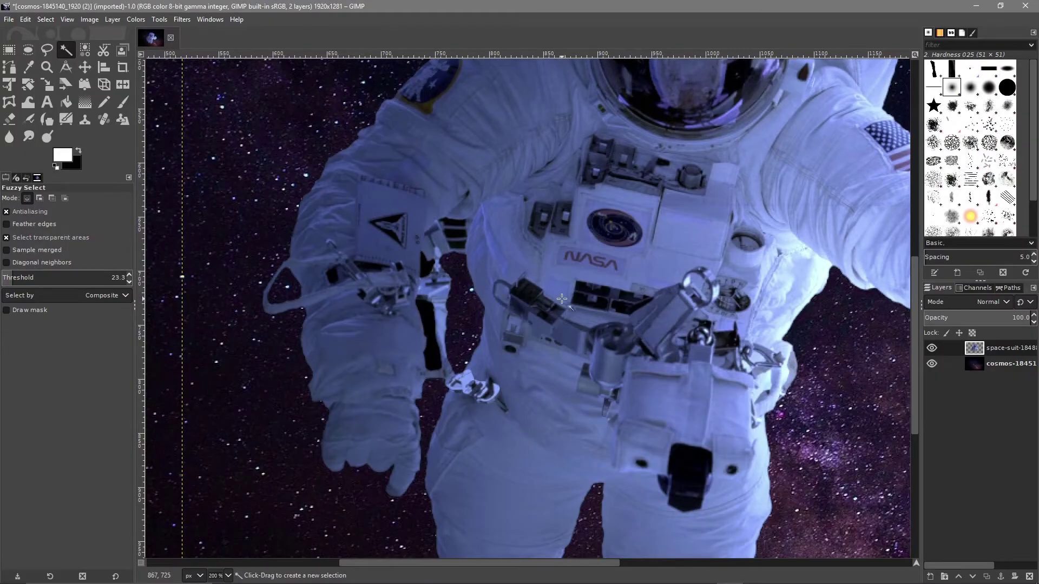
pyautogui.press('ctrl')
pyautogui.scroll(-3, 562, 298)
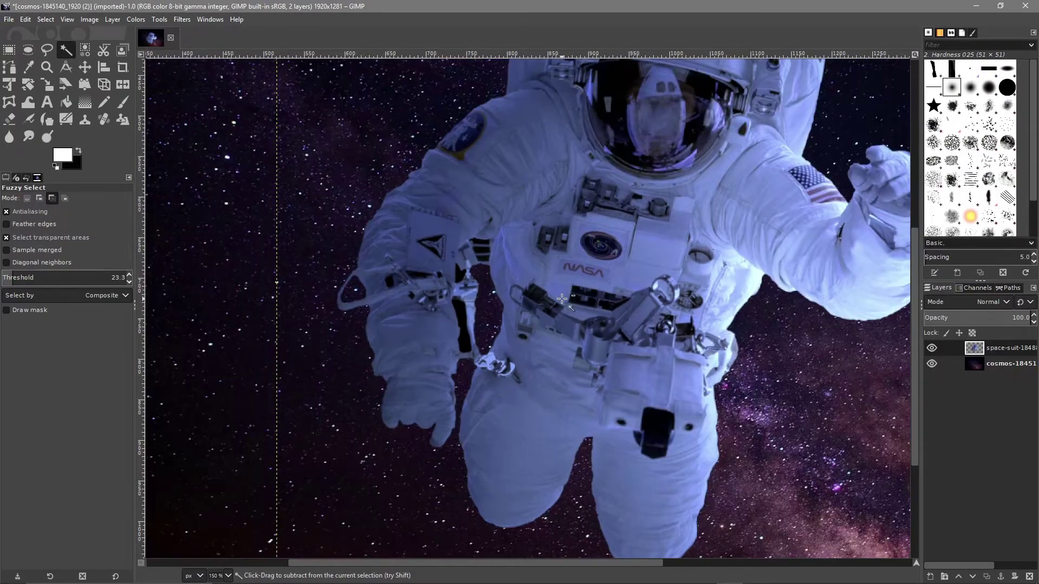
pyautogui.scroll(-1, 561, 298)
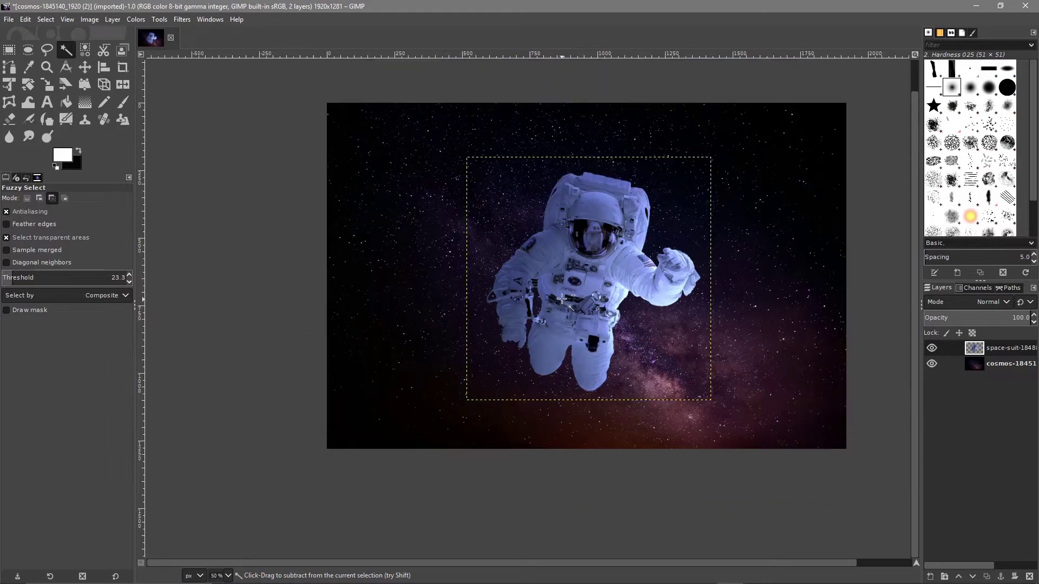
pyautogui.scroll(1, 570, 264)
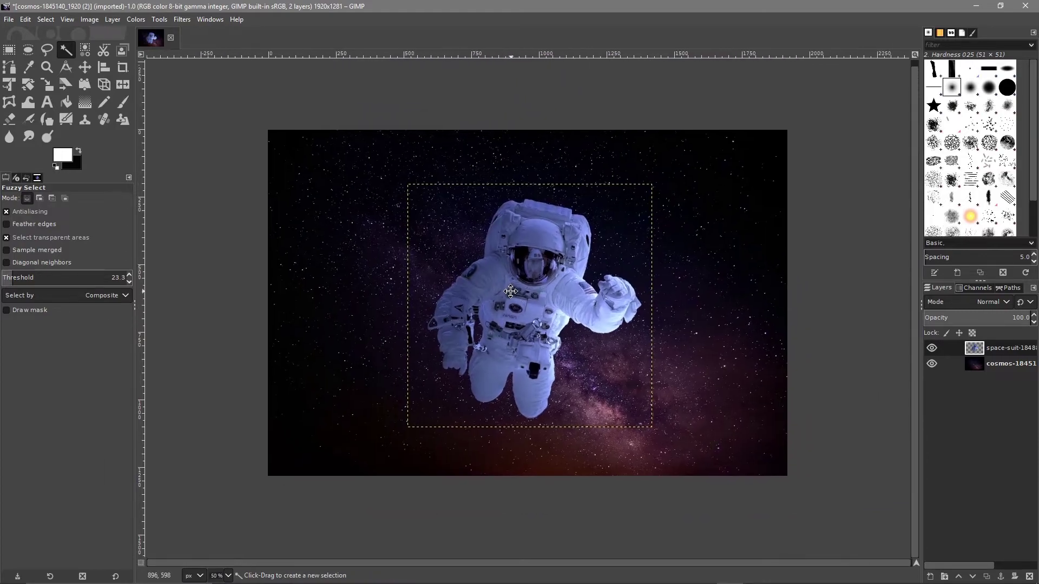
# Step: Bring full-moon-415501_1920 (2).jpg from the GIMP 2.10 - Layers Tutorial -v2 folder in File Explorer into the GIMP image as a new layer
pyautogui.scroll(-1, 533, 310)
pyautogui.scroll(1, 533, 310)
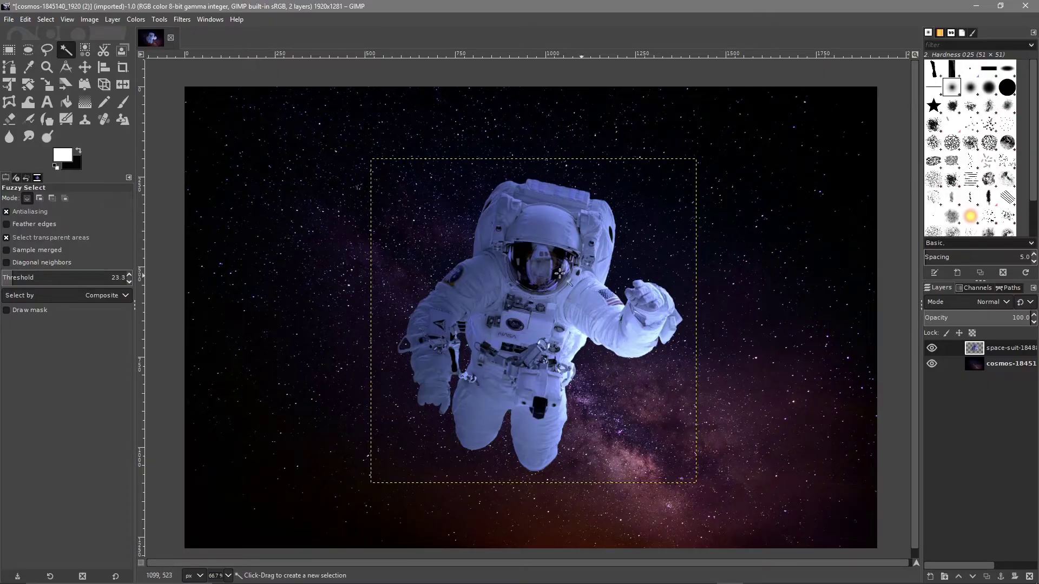
pyautogui.hotkey('alt', 'Tab')
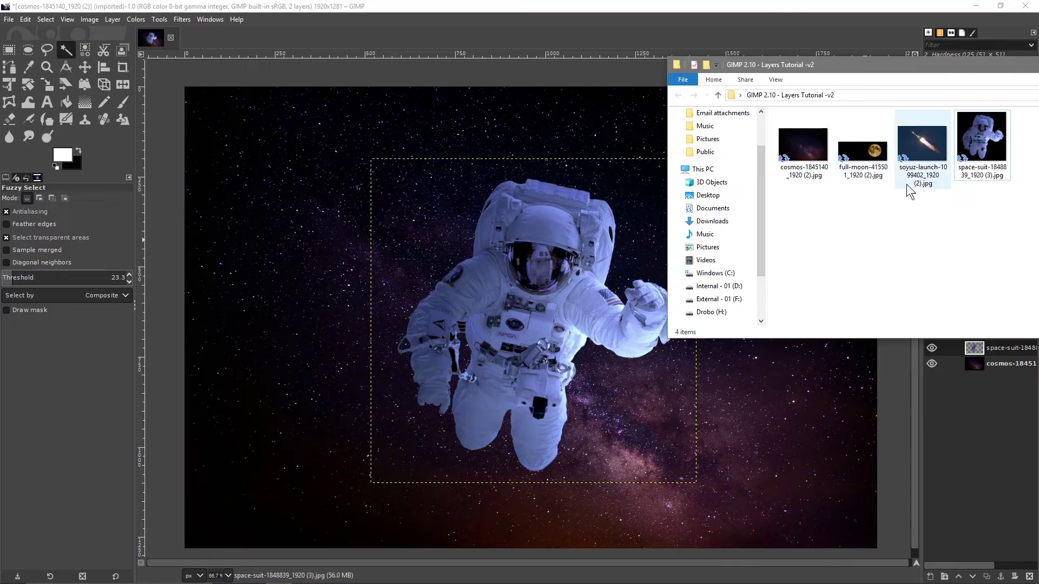
pyautogui.click(872, 154)
pyautogui.click(914, 149)
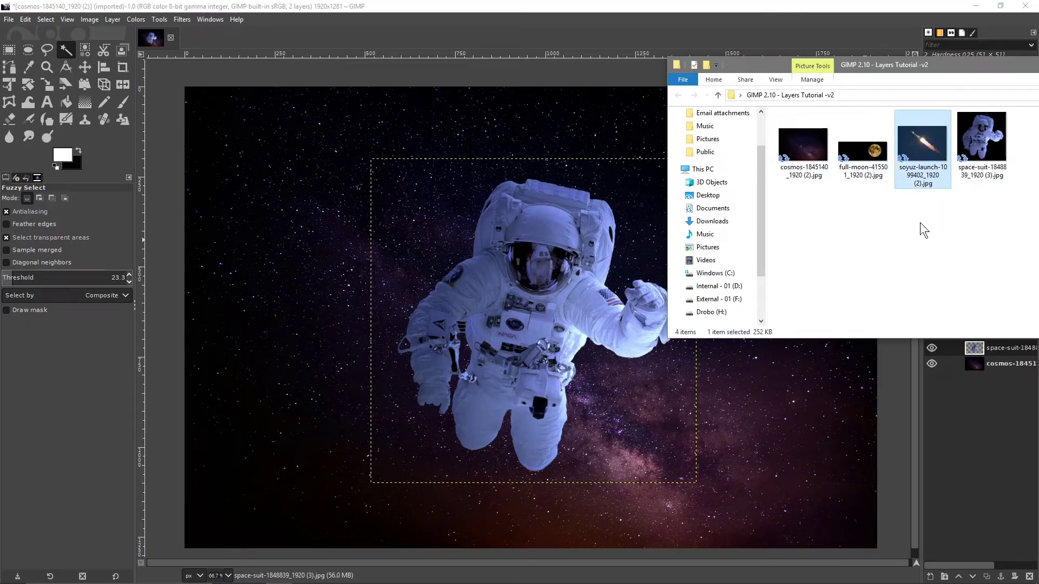
pyautogui.click(859, 157)
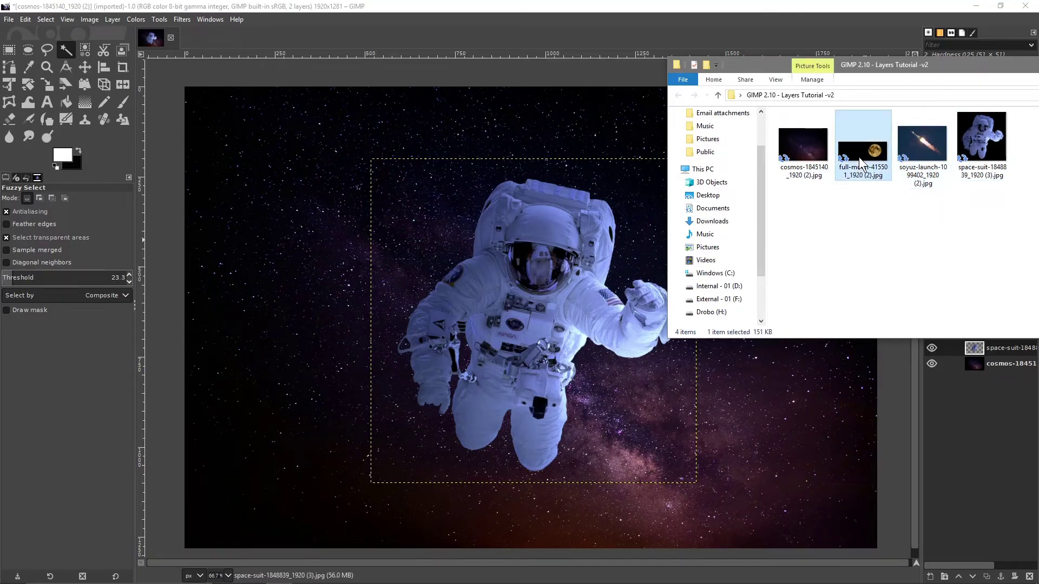
pyautogui.moveTo(865, 149); pyautogui.dragTo(479, 248)
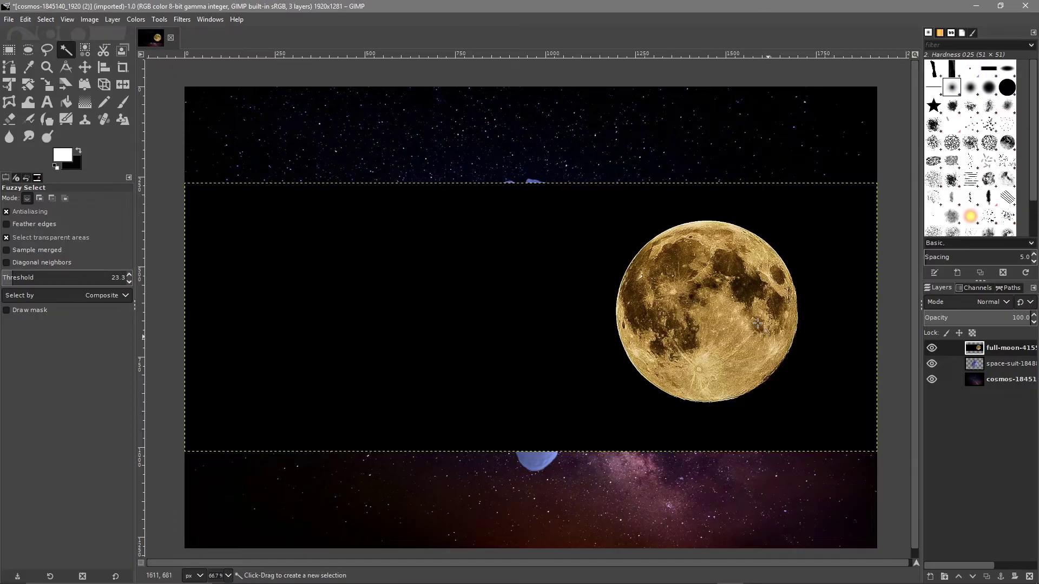
# Step: Add an alpha channel to the full-moon layer and cut away its fuzzy-selected black background, leaving nothing selected
pyautogui.rightClick(986, 350)
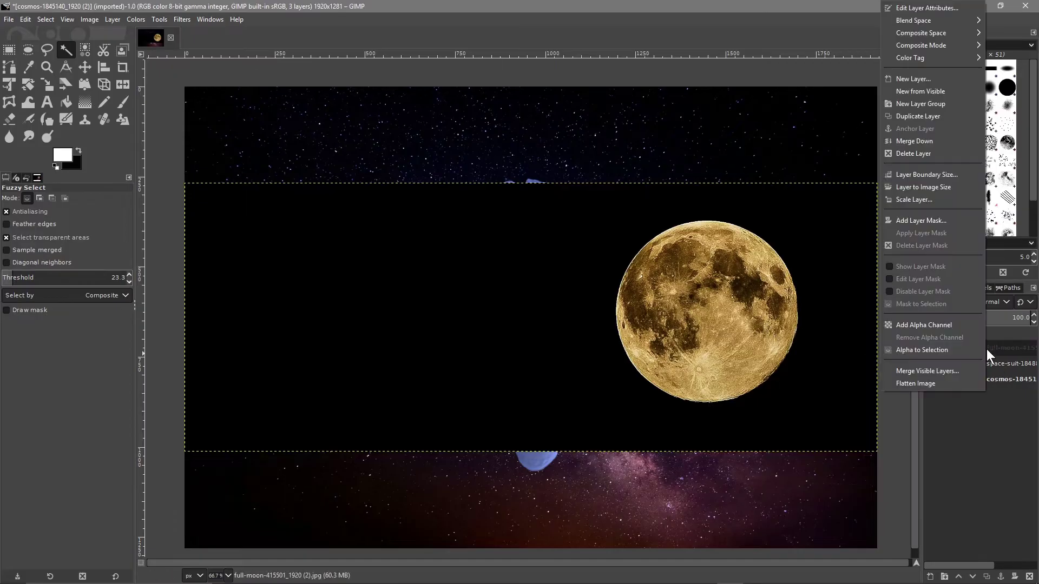
pyautogui.click(904, 324)
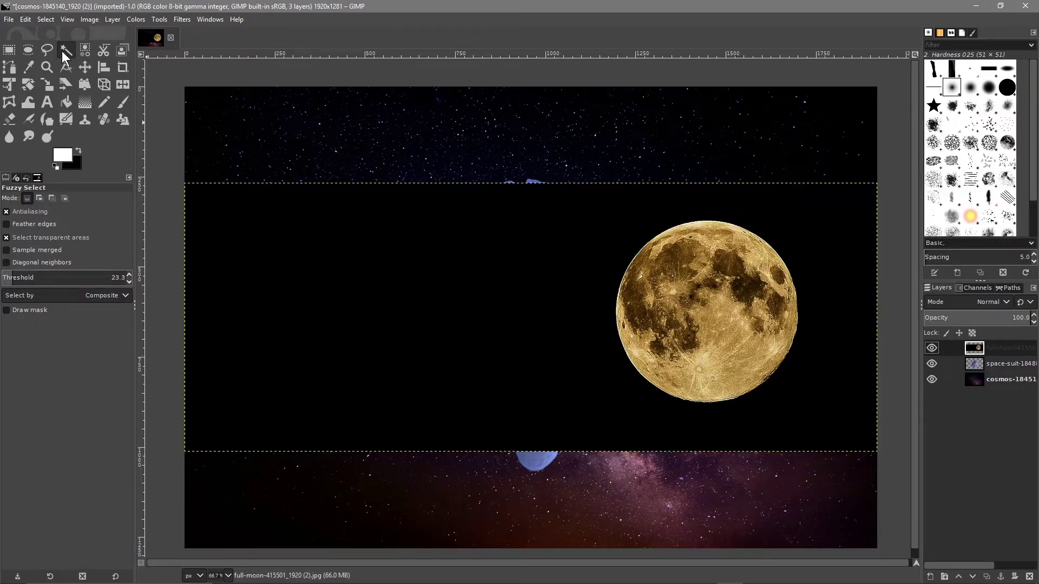
pyautogui.click(551, 240)
pyautogui.press('ctrl')
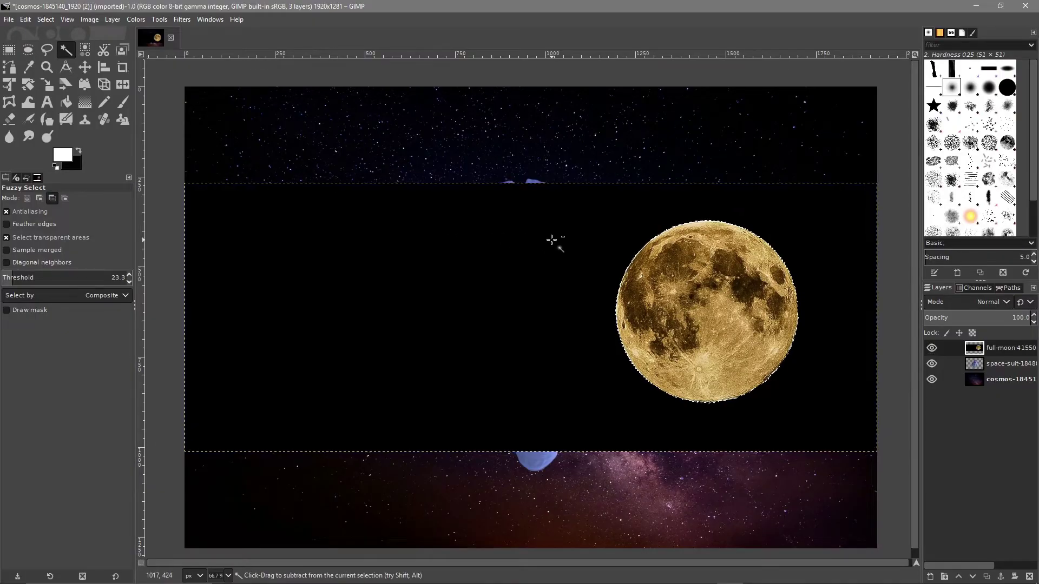
pyautogui.hotkey('ctrl', 'x')
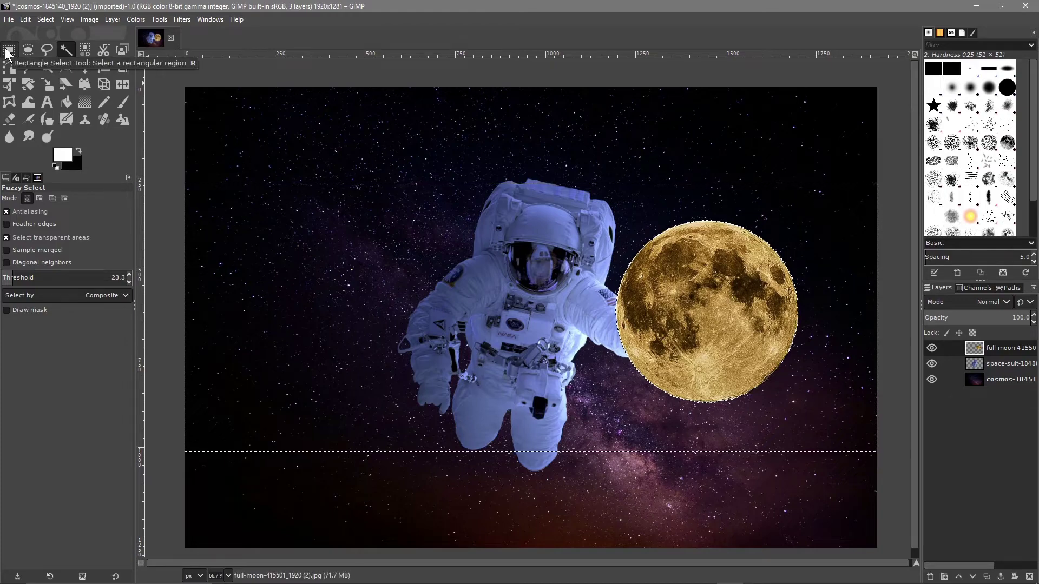
pyautogui.click(43, 18)
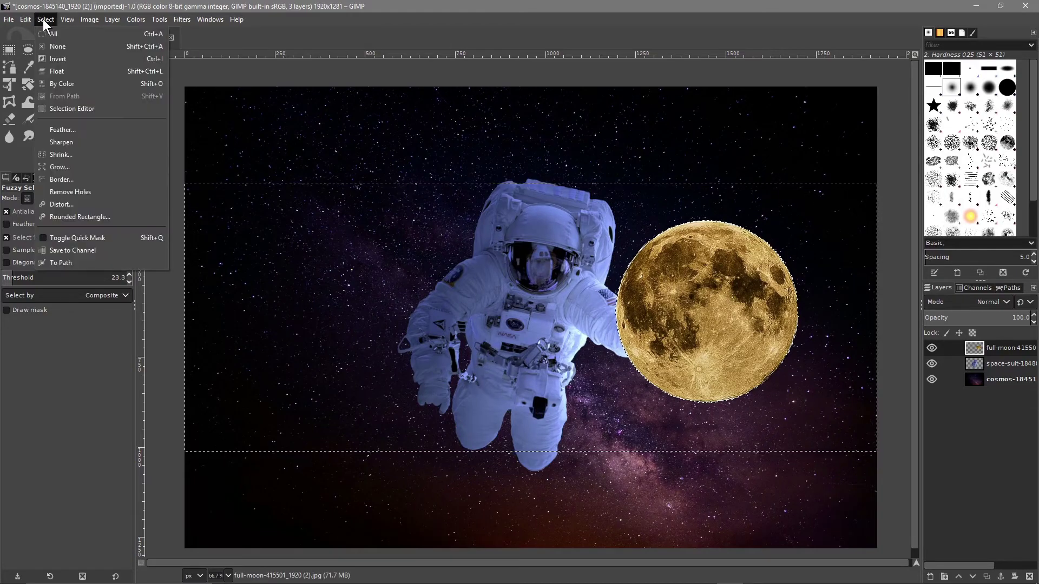
pyautogui.click(50, 47)
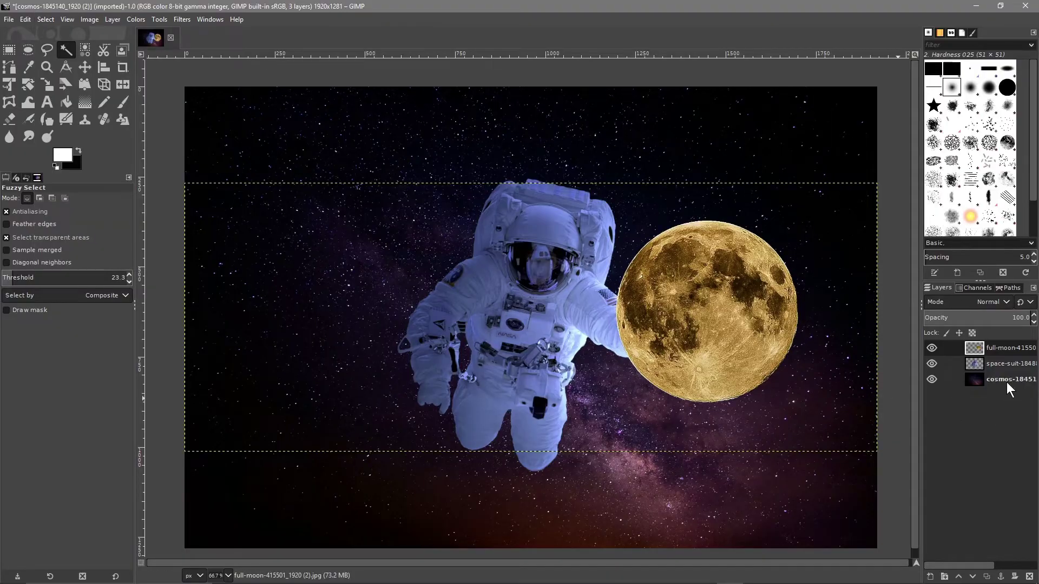
# Step: Crop the full-moon layer to a rectangular selection of about 858 × 876 px drawn around the moon
pyautogui.click(1004, 349)
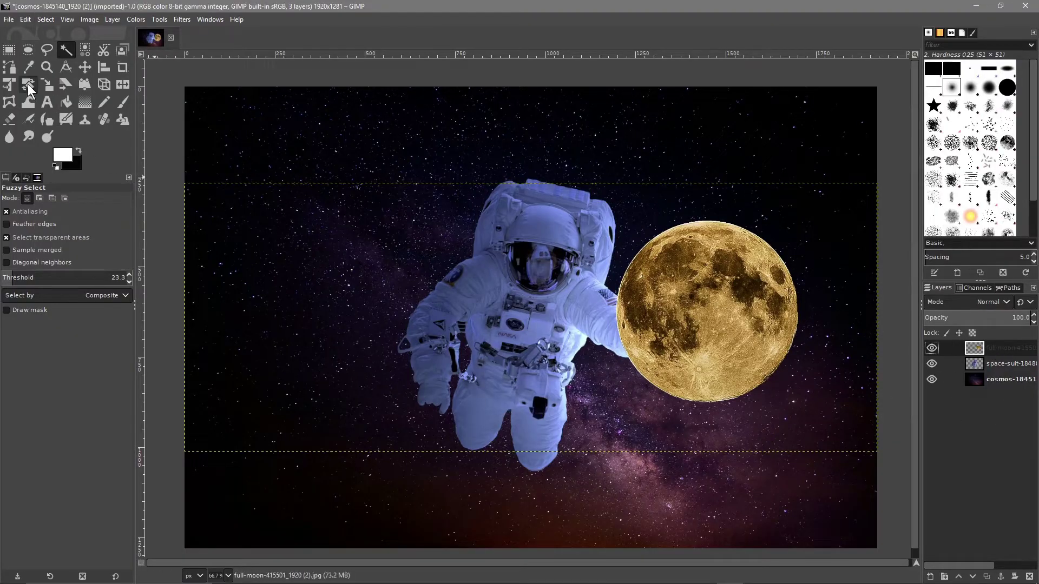
pyautogui.click(10, 51)
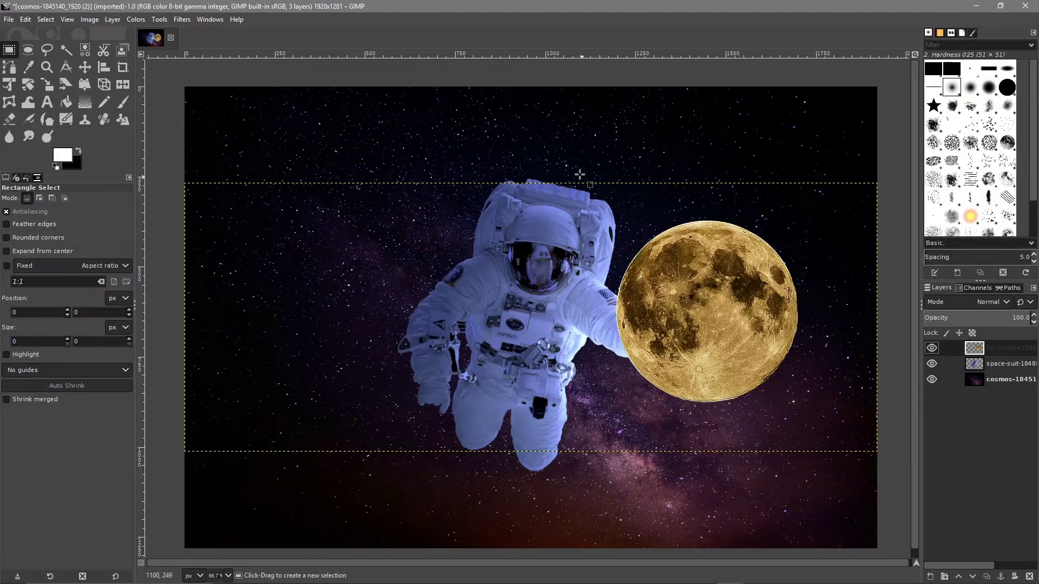
pyautogui.moveTo(547, 158); pyautogui.dragTo(856, 474)
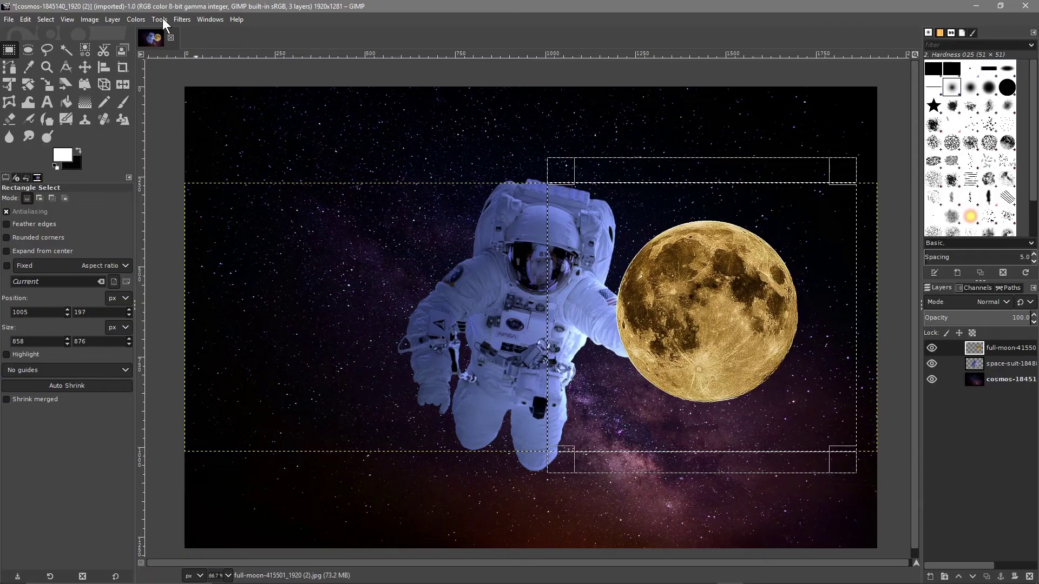
pyautogui.click(113, 20)
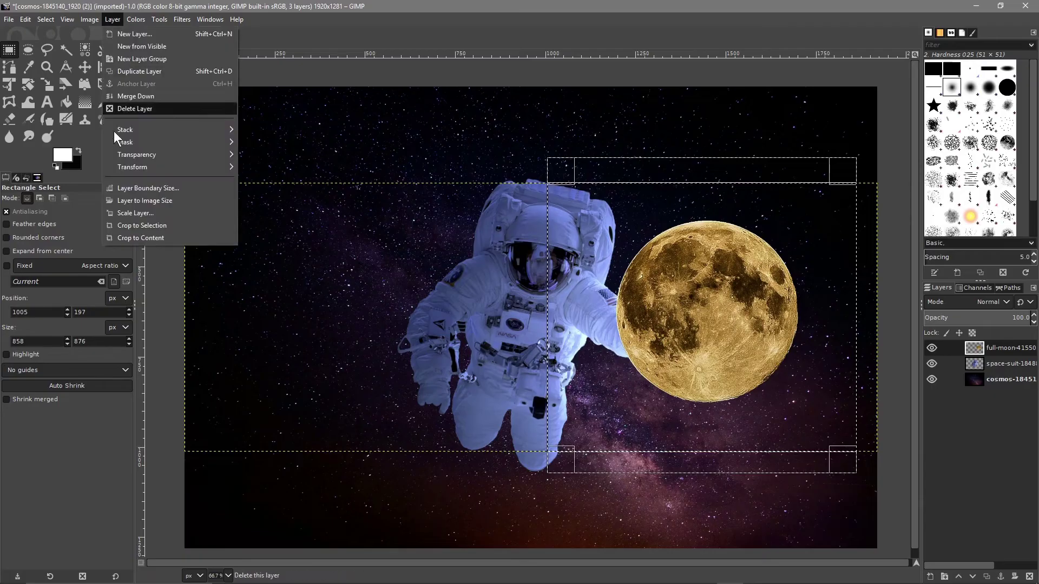
pyautogui.click(130, 225)
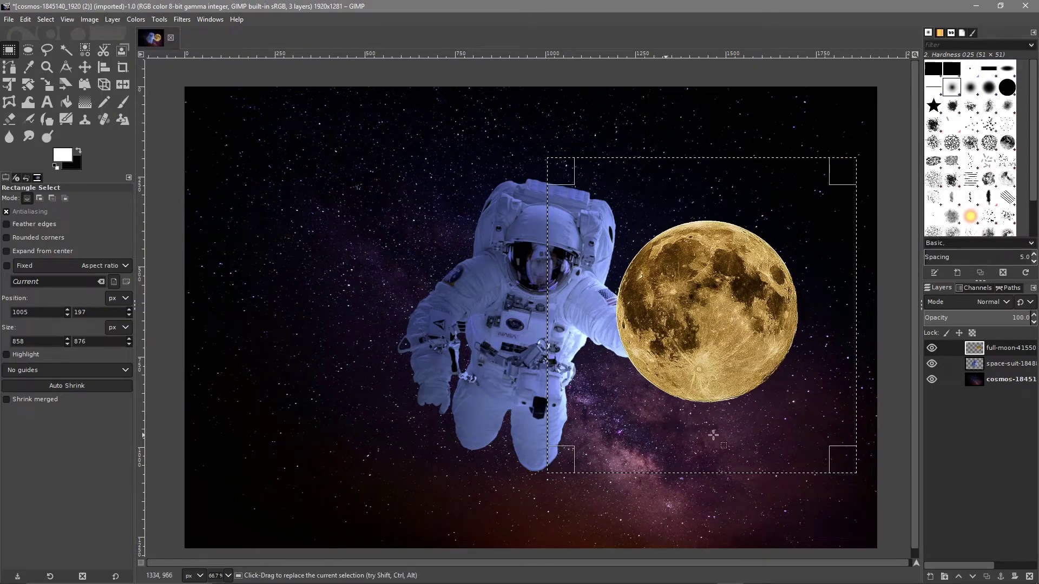
# Step: Move the moon to the lower-left area of the cosmos image and clear the rectangular selection
pyautogui.click(85, 67)
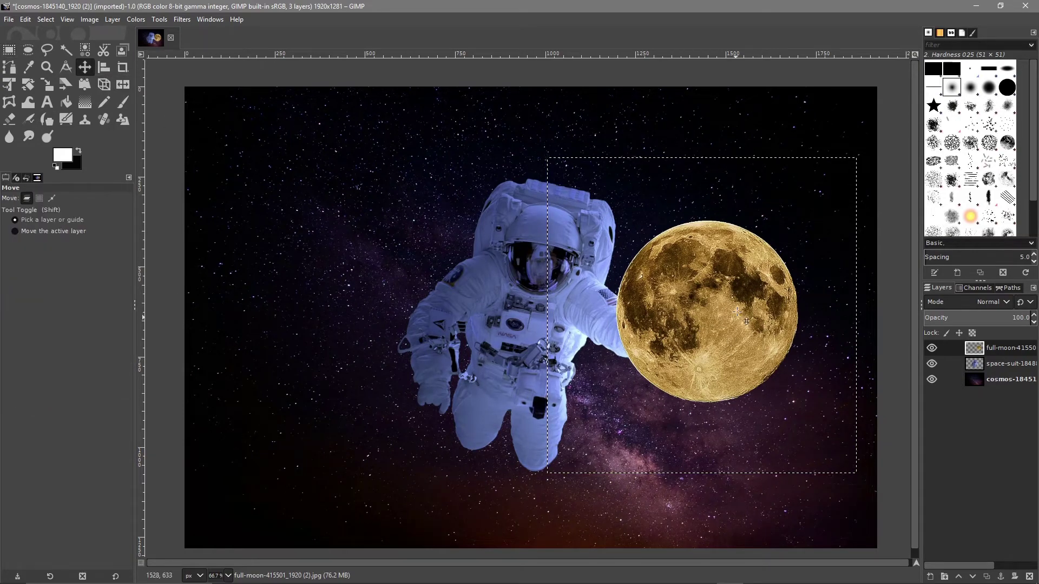
pyautogui.moveTo(739, 310); pyautogui.dragTo(345, 436)
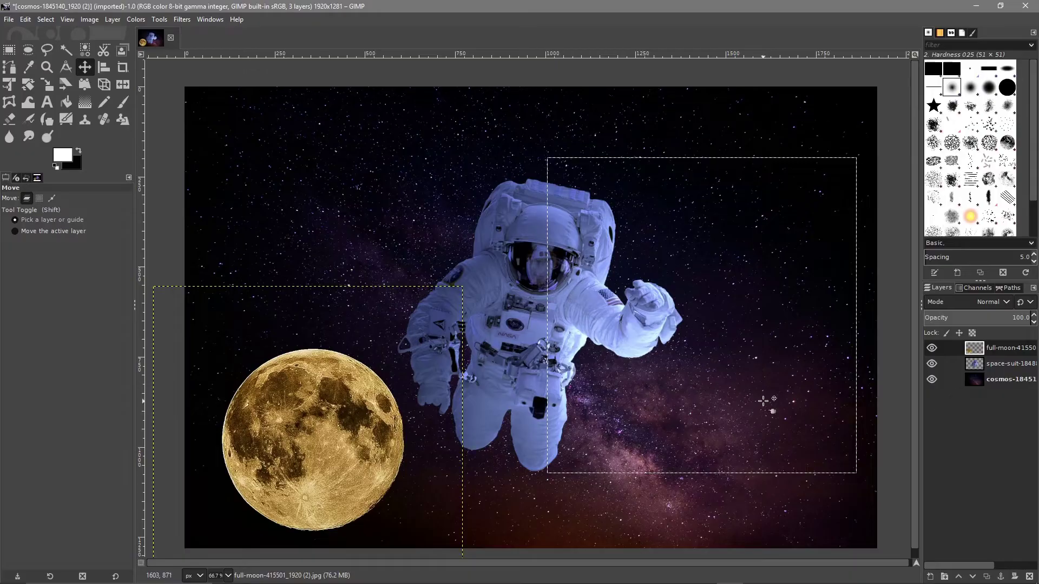
pyautogui.click(999, 350)
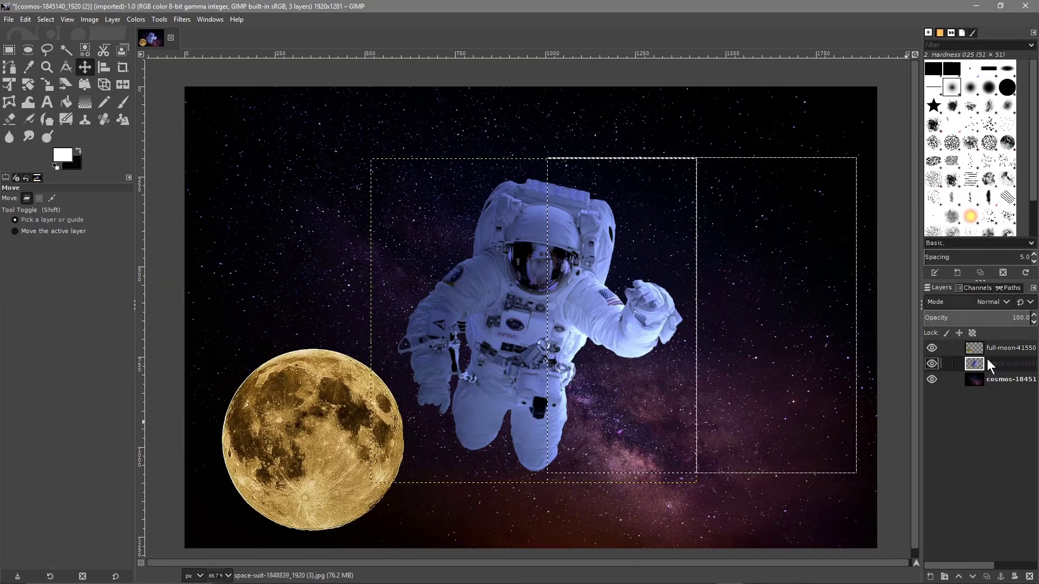
pyautogui.click(52, 20)
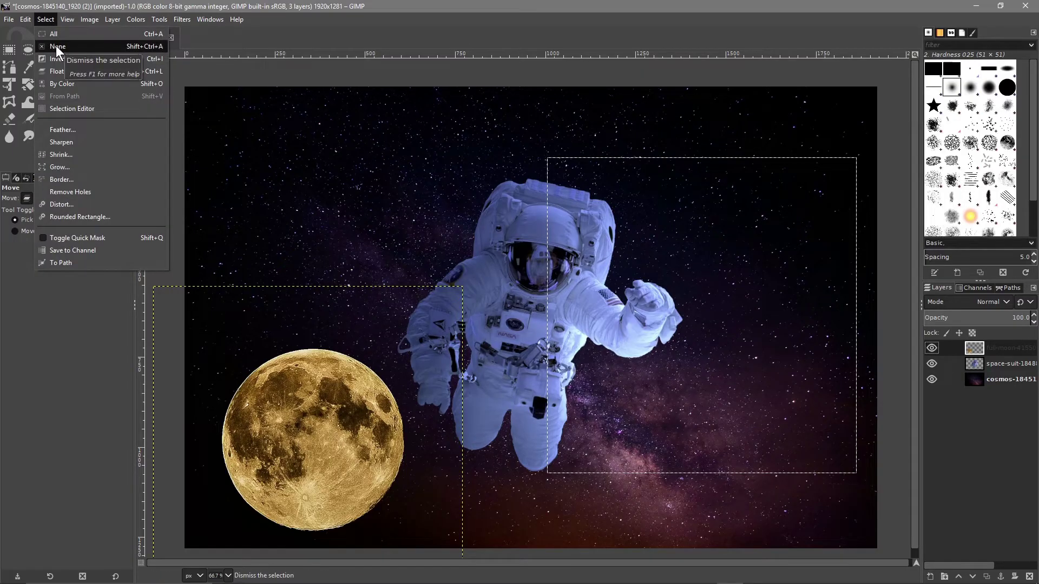
pyautogui.click(56, 45)
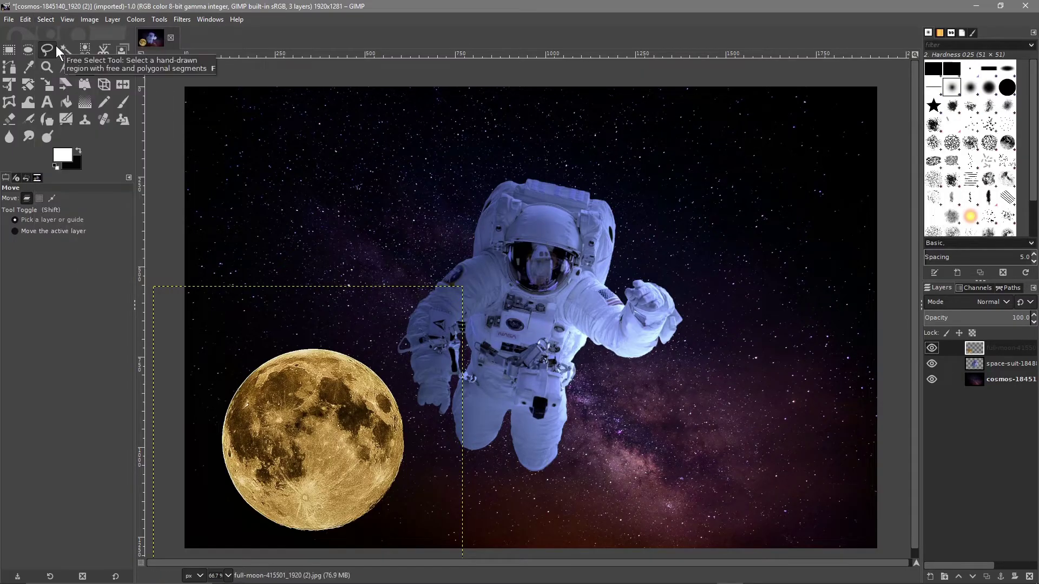
pyautogui.click(39, 19)
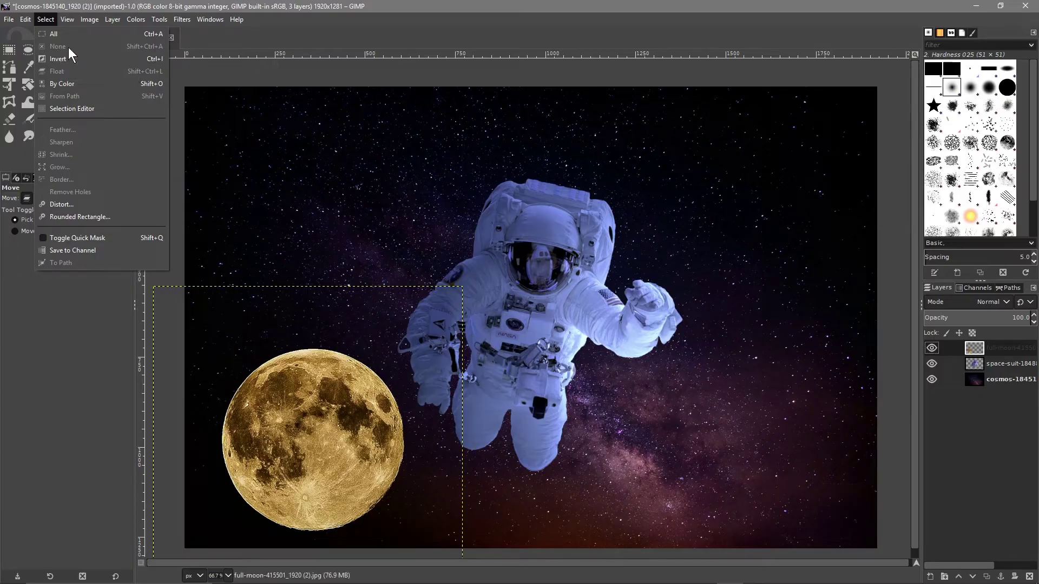
pyautogui.click(492, 38)
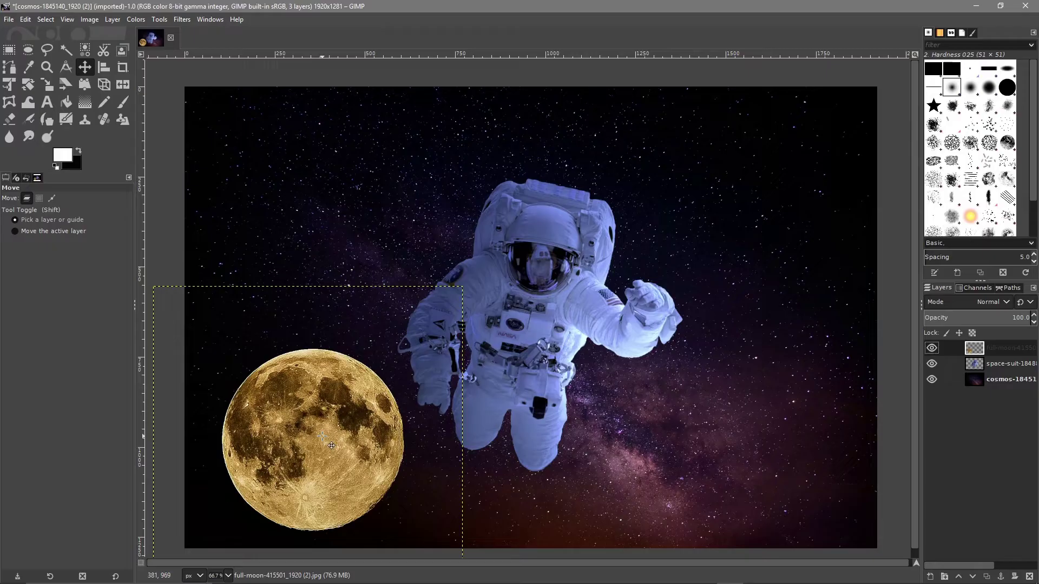
# Step: Bring soyuz-launch-1099402_1920 (2).jpg from the File Explorer folder into the GIMP image as a new layer
pyautogui.hotkey('alt', 'Tab')
pyautogui.click(923, 147)
pyautogui.moveTo(922, 132); pyautogui.dragTo(352, 252)
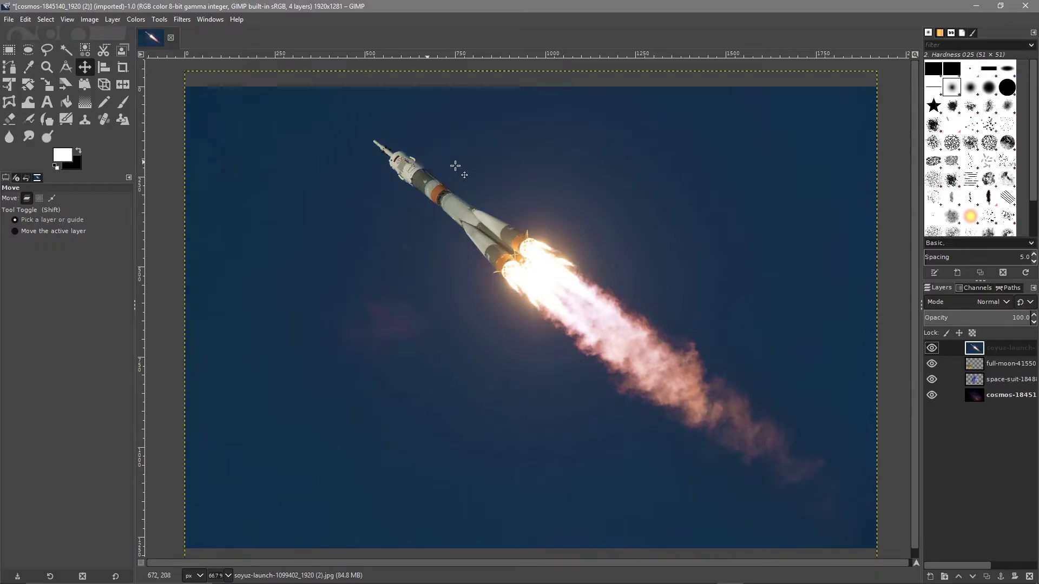
# Step: Scale the soyuz-launch layer proportionally to 1174 × 836 px and move it to the middle of the image
pyautogui.click(47, 86)
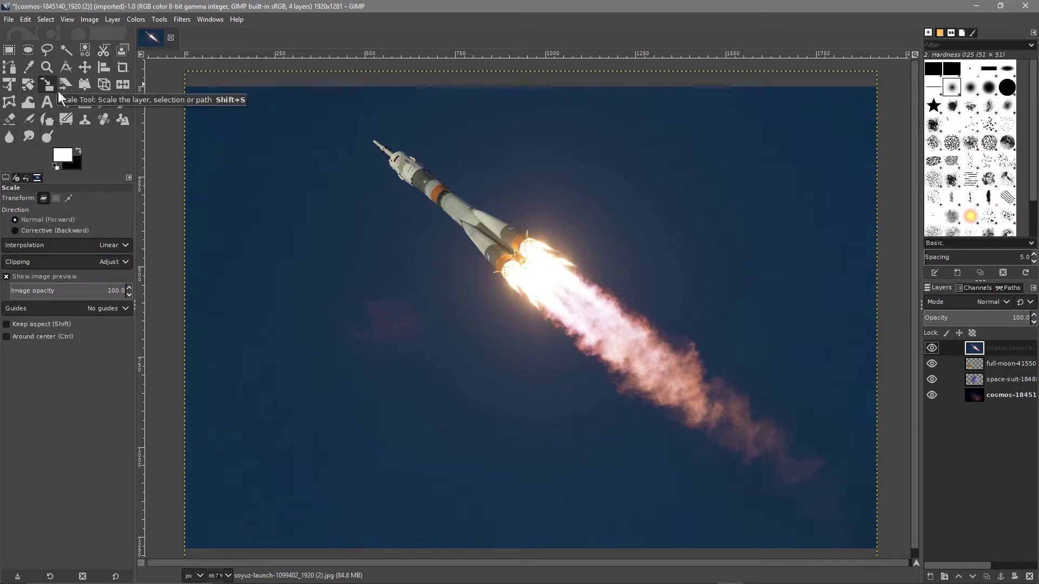
pyautogui.click(447, 198)
pyautogui.press('shift')
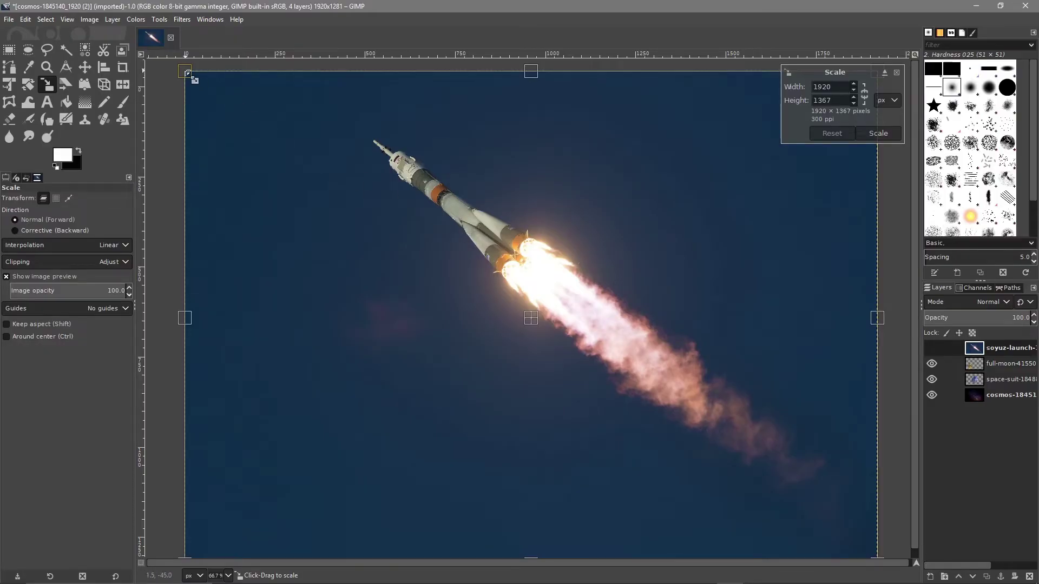
pyautogui.moveTo(186, 71); pyautogui.dragTo(460, 234)
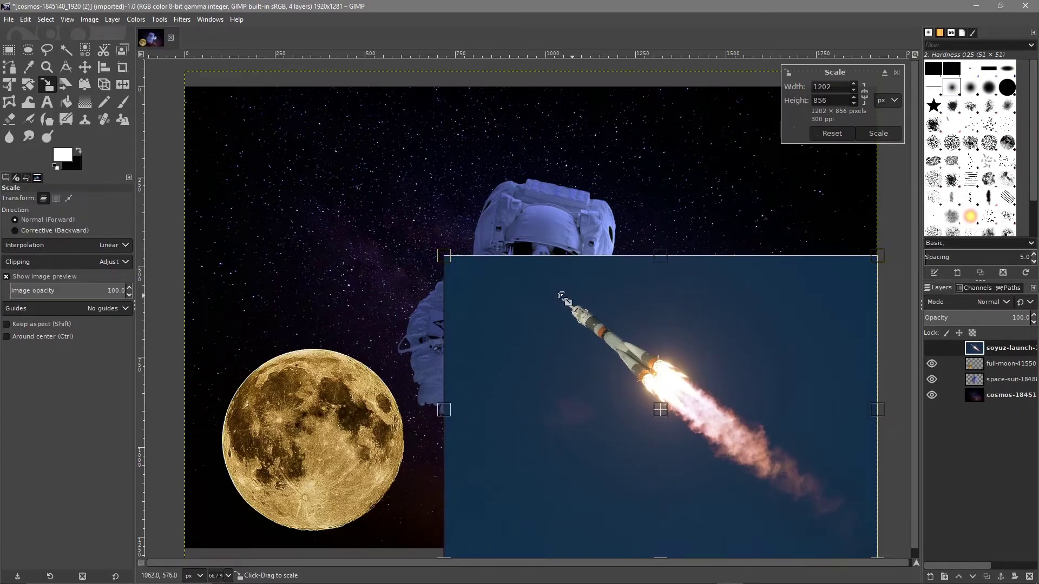
pyautogui.moveTo(448, 256)
pyautogui.mouseDown()
pyautogui.moveTo(435, 179)
pyautogui.moveTo(350, 339)
pyautogui.moveTo(363, 353)
pyautogui.moveTo(385, 216)
pyautogui.moveTo(424, 297)
pyautogui.moveTo(498, 378)
pyautogui.moveTo(540, 325)
pyautogui.moveTo(448, 262)
pyautogui.moveTo(528, 315)
pyautogui.moveTo(458, 267)
pyautogui.moveTo(476, 259)
pyautogui.moveTo(490, 271)
pyautogui.moveTo(465, 251)
pyautogui.mouseUp()
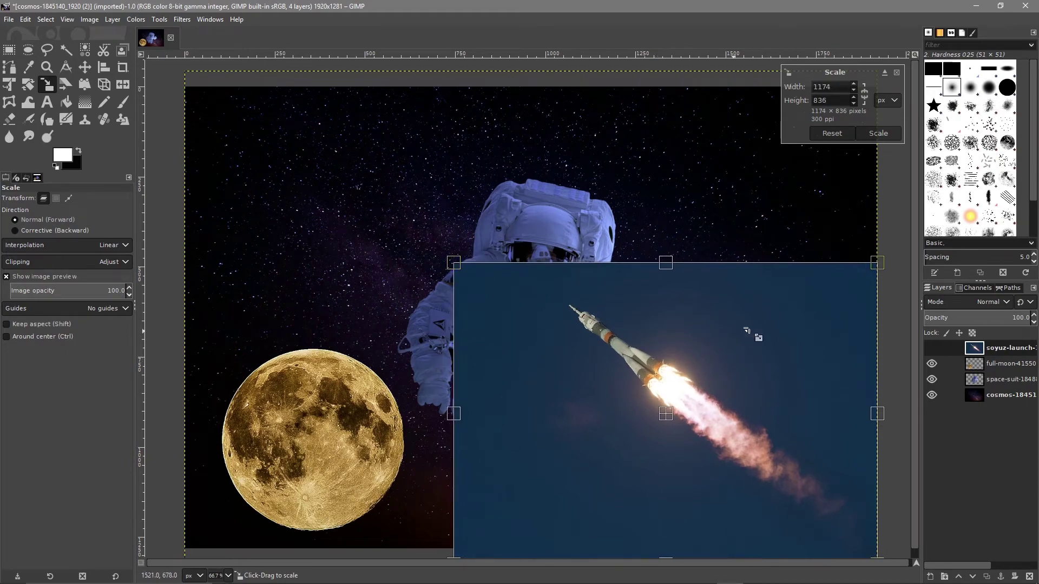
pyautogui.click(879, 134)
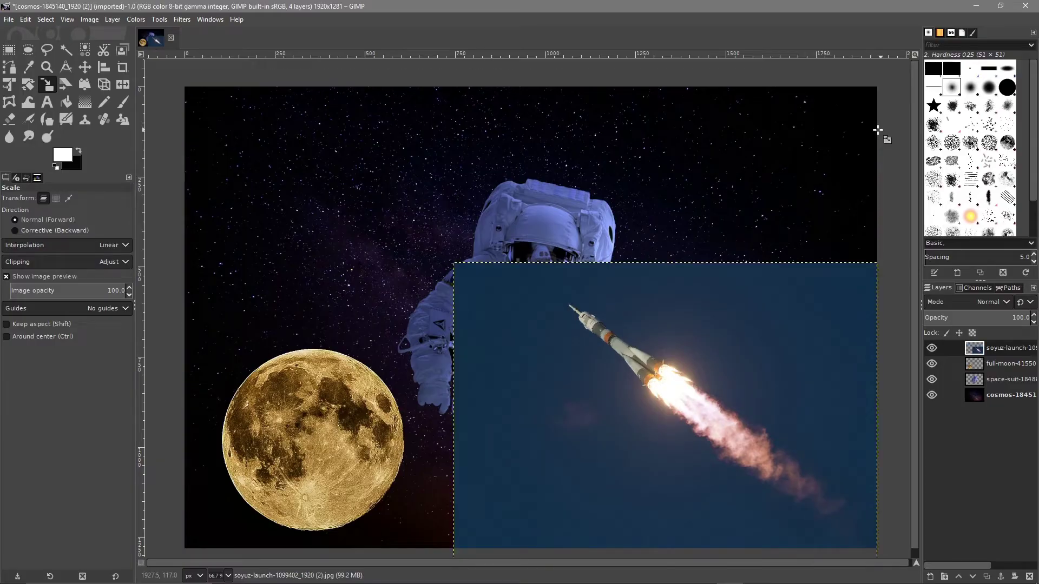
pyautogui.click(88, 67)
pyautogui.moveTo(660, 365); pyautogui.dragTo(521, 268)
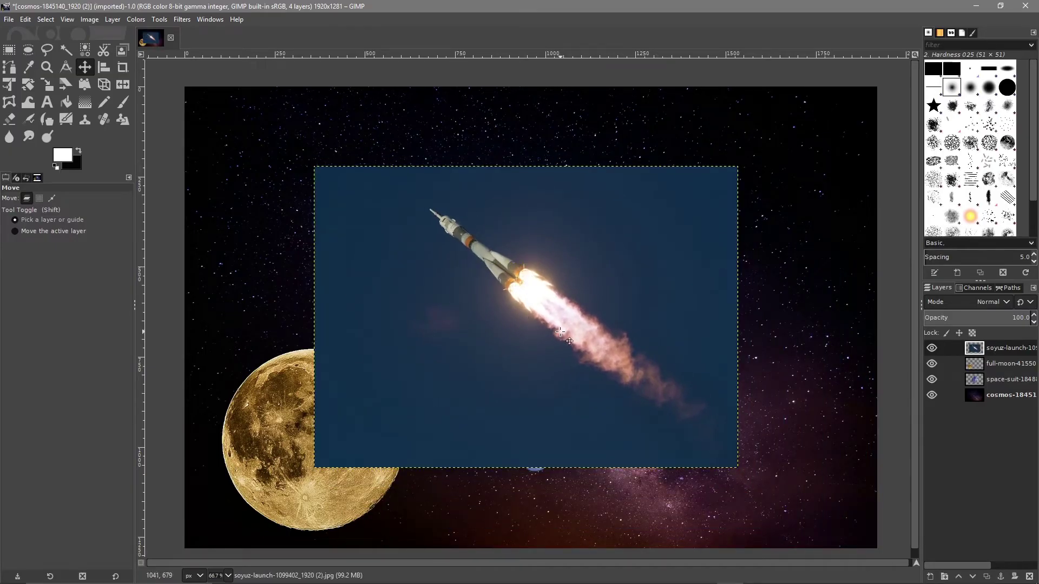
# Step: Roughly outline the rocket and its smoke trail on the soyuz-launch layer with the Foreground Select tool in replace mode
pyautogui.press('ctrl')
pyautogui.scroll(1, 563, 328)
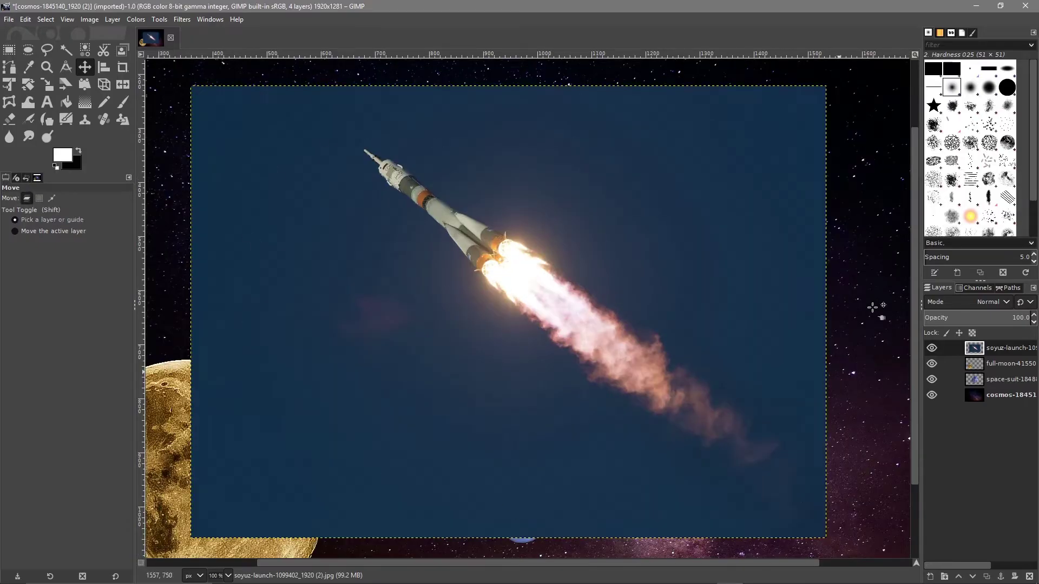
pyautogui.click(124, 49)
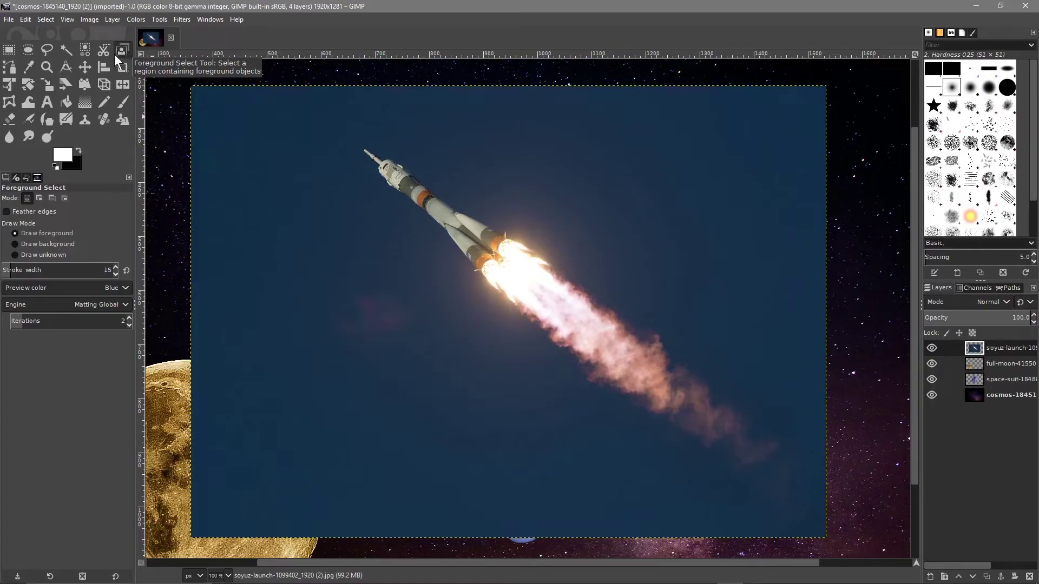
pyautogui.click(25, 198)
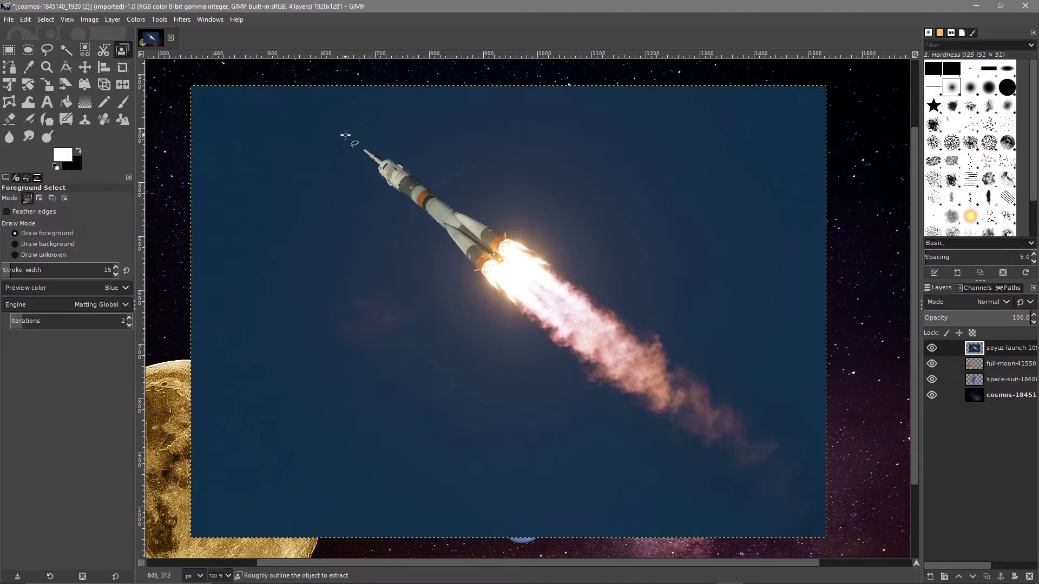
pyautogui.click(348, 138)
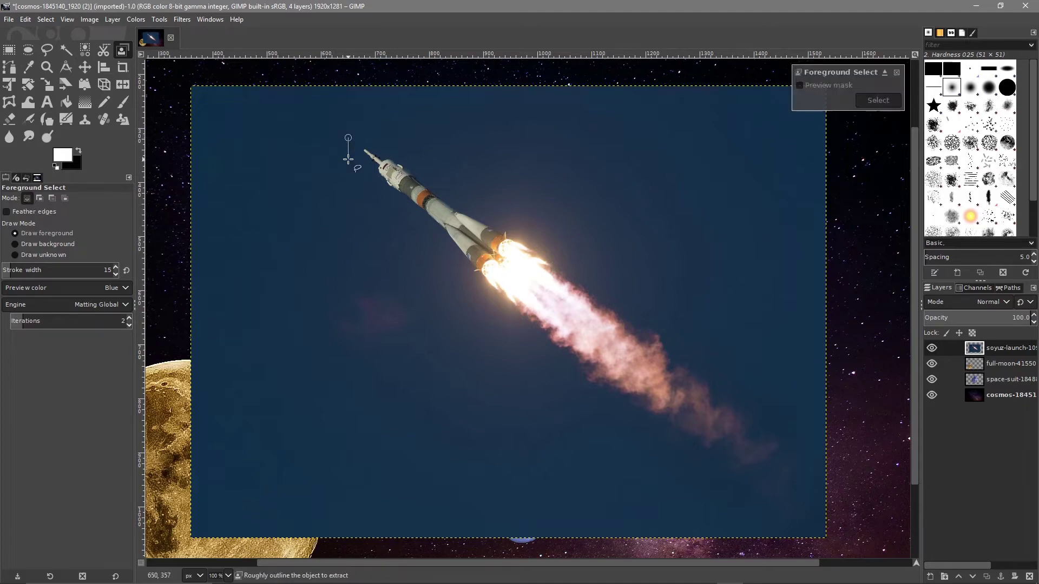
pyautogui.click(365, 165)
pyautogui.click(381, 194)
pyautogui.click(438, 237)
pyautogui.click(460, 277)
pyautogui.click(497, 319)
pyautogui.click(537, 342)
pyautogui.click(569, 367)
pyautogui.click(586, 400)
pyautogui.click(633, 421)
pyautogui.click(683, 447)
pyautogui.click(730, 473)
pyautogui.click(776, 483)
pyautogui.click(792, 447)
pyautogui.click(764, 410)
pyautogui.click(759, 406)
pyautogui.click(741, 382)
pyautogui.click(698, 360)
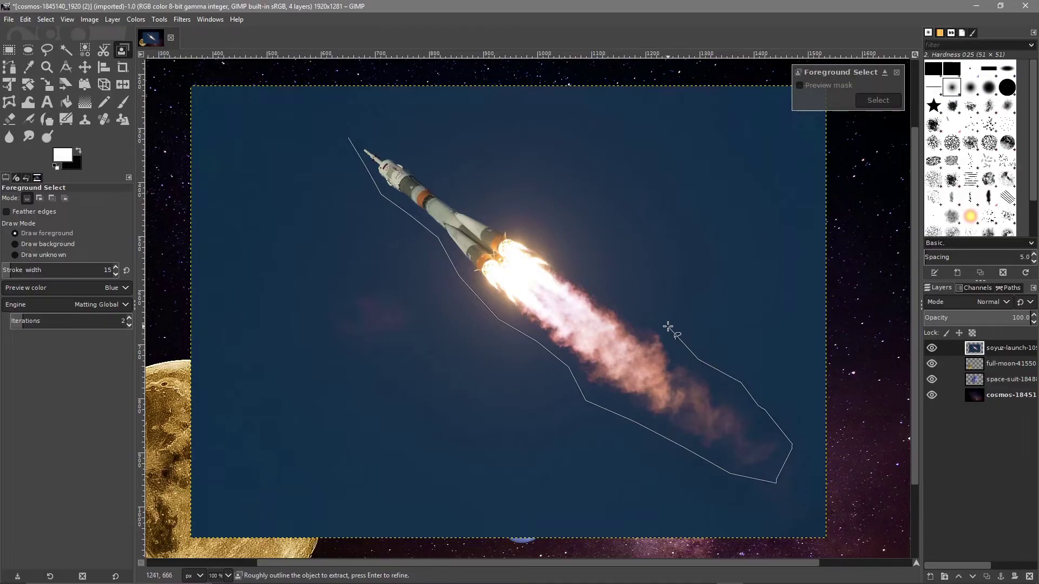
pyautogui.click(643, 304)
pyautogui.click(616, 300)
pyautogui.click(600, 273)
pyautogui.click(574, 253)
pyautogui.click(551, 226)
pyautogui.click(518, 214)
pyautogui.click(479, 203)
pyautogui.click(449, 187)
pyautogui.click(389, 138)
pyautogui.click(370, 138)
pyautogui.click(348, 137)
pyautogui.press('Return')
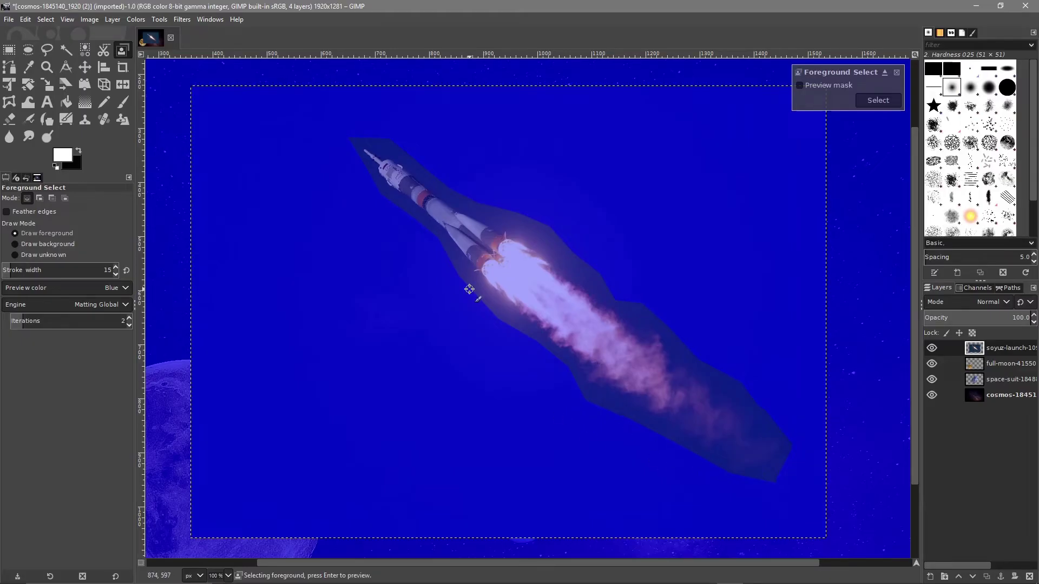
# Step: Mark the rocket body and flames as foreground with a stroke width of 22, and turn the marked rocket into a selection
pyautogui.scroll(1, 401, 287)
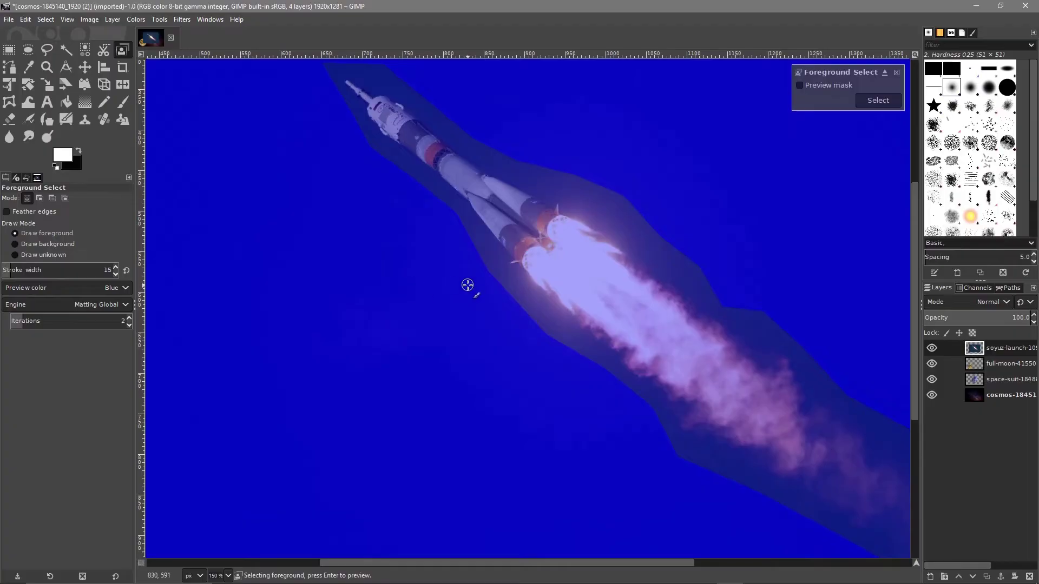
pyautogui.moveTo(467, 281); pyautogui.dragTo(391, 282)
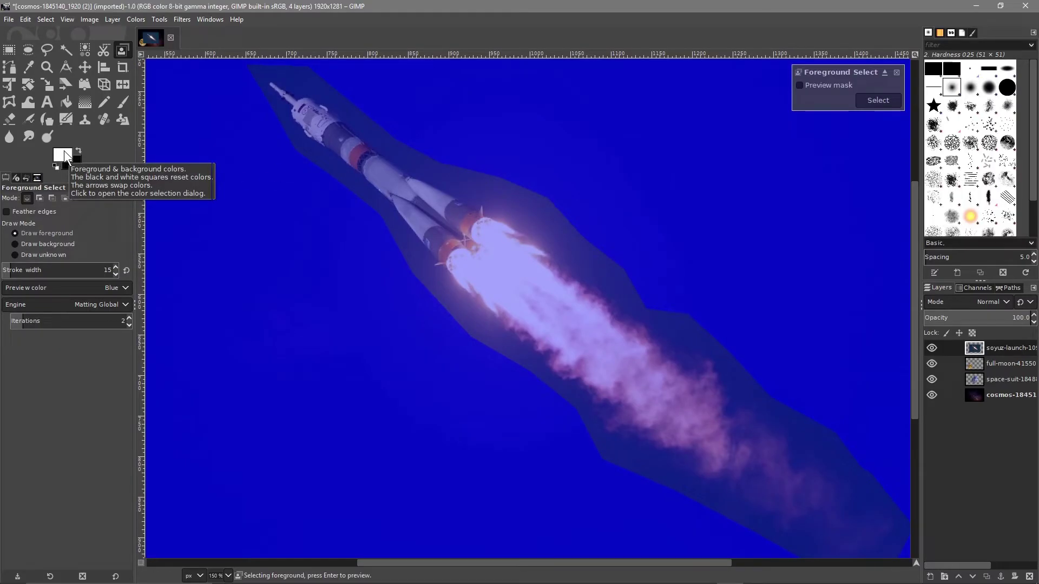
pyautogui.click(60, 150)
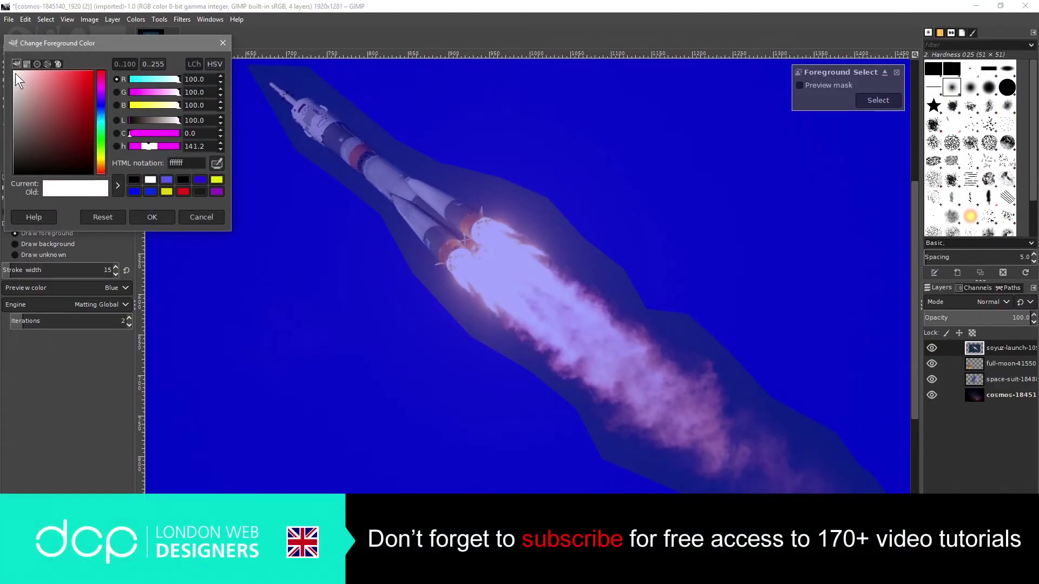
pyautogui.click(152, 218)
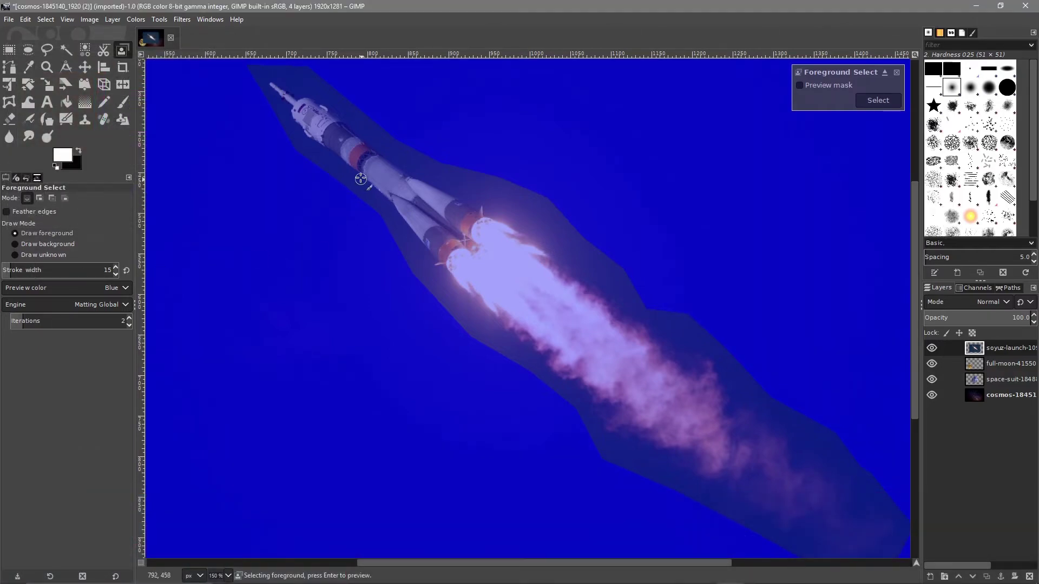
pyautogui.moveTo(13, 272); pyautogui.dragTo(69, 272)
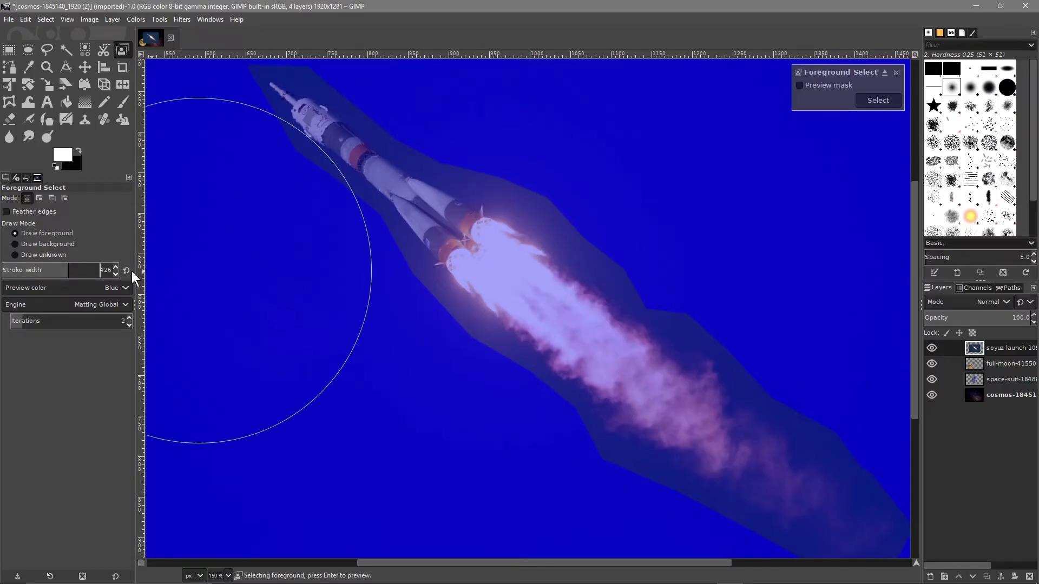
pyautogui.moveTo(65, 271); pyautogui.dragTo(7, 270)
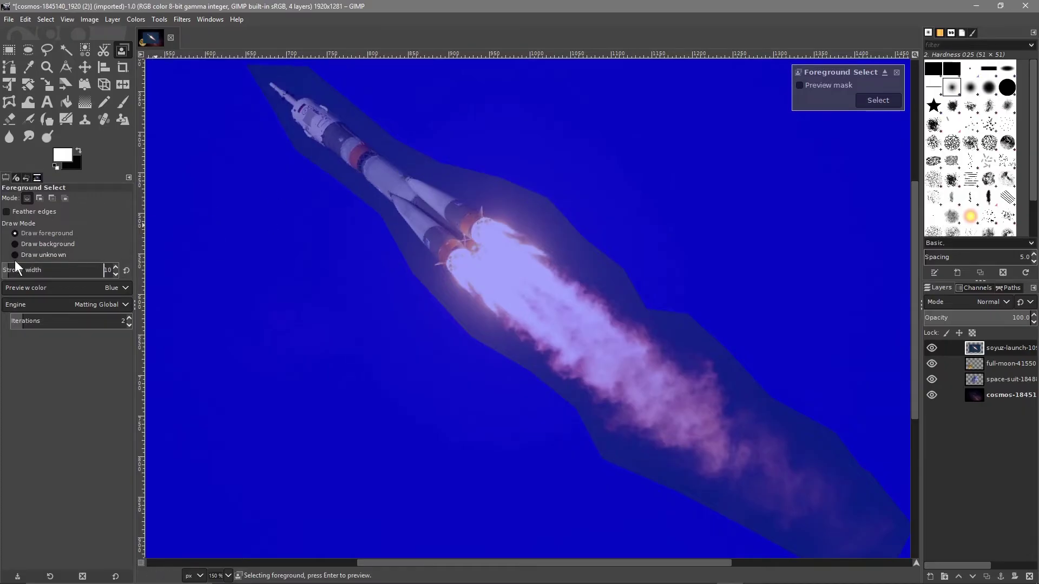
pyautogui.moveTo(15, 271); pyautogui.dragTo(17, 270)
pyautogui.moveTo(308, 116); pyautogui.dragTo(243, 193)
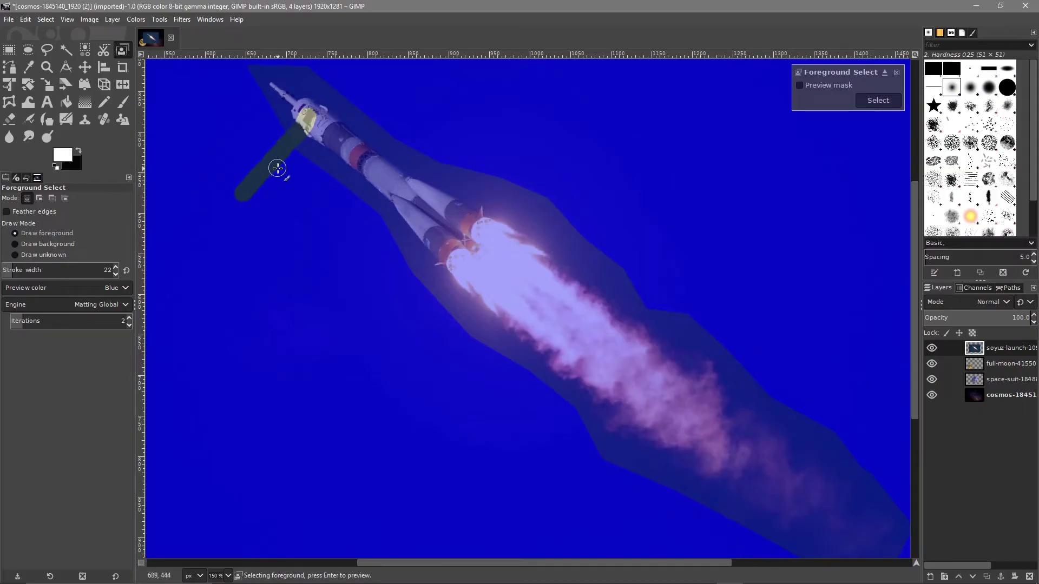
pyautogui.hotkey('ctrl', 'z')
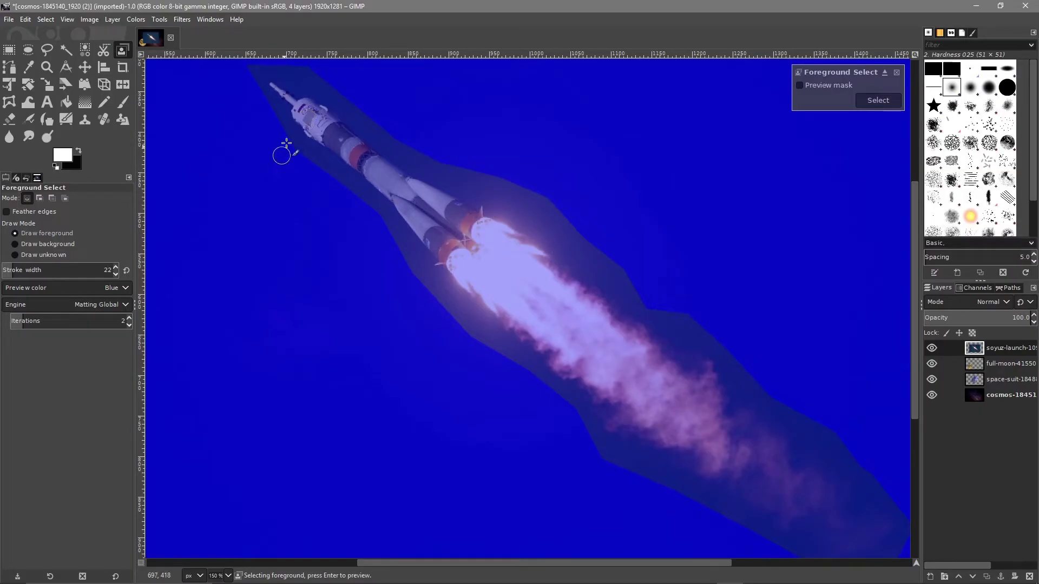
pyautogui.moveTo(305, 112)
pyautogui.mouseDown()
pyautogui.moveTo(378, 169)
pyautogui.moveTo(503, 294)
pyautogui.moveTo(637, 395)
pyautogui.moveTo(698, 418)
pyautogui.moveTo(702, 408)
pyautogui.moveTo(614, 356)
pyautogui.moveTo(512, 251)
pyautogui.moveTo(405, 185)
pyautogui.mouseUp()
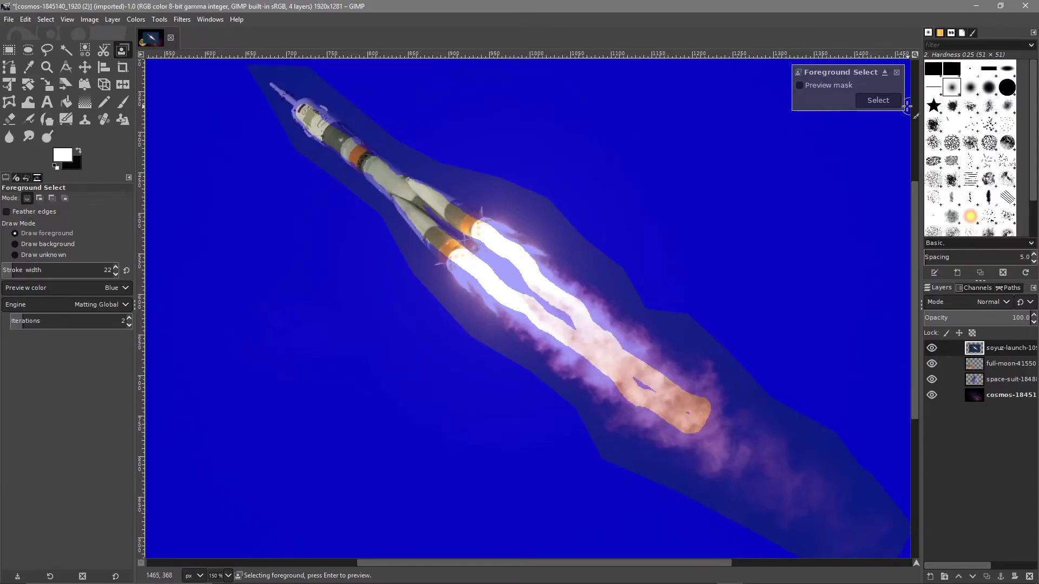
pyautogui.click(877, 102)
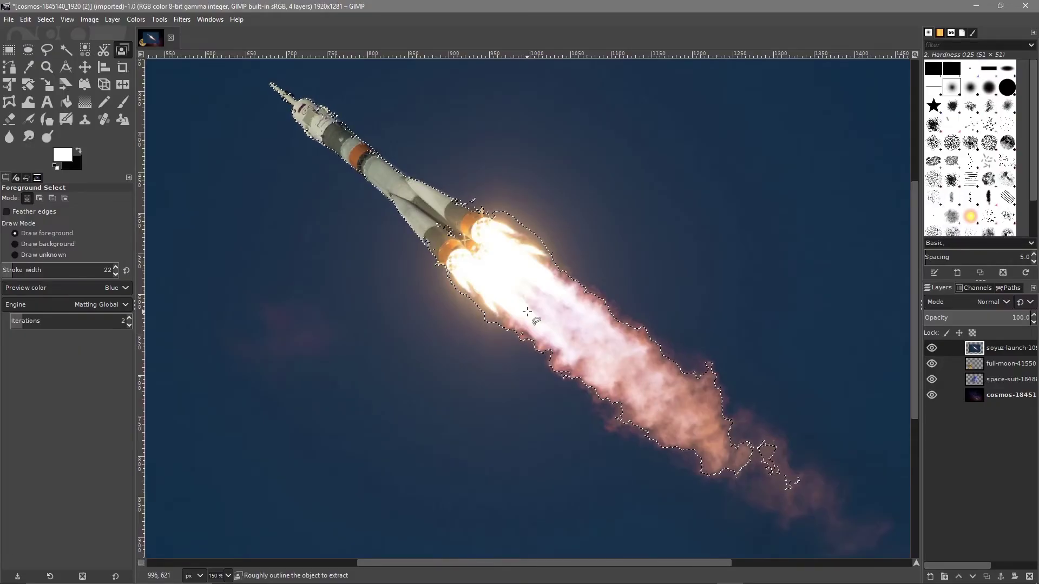
# Step: Cut the selected rocket and paste it, anchored, onto a new transparent 1920 × 1281 px layer
pyautogui.click(25, 19)
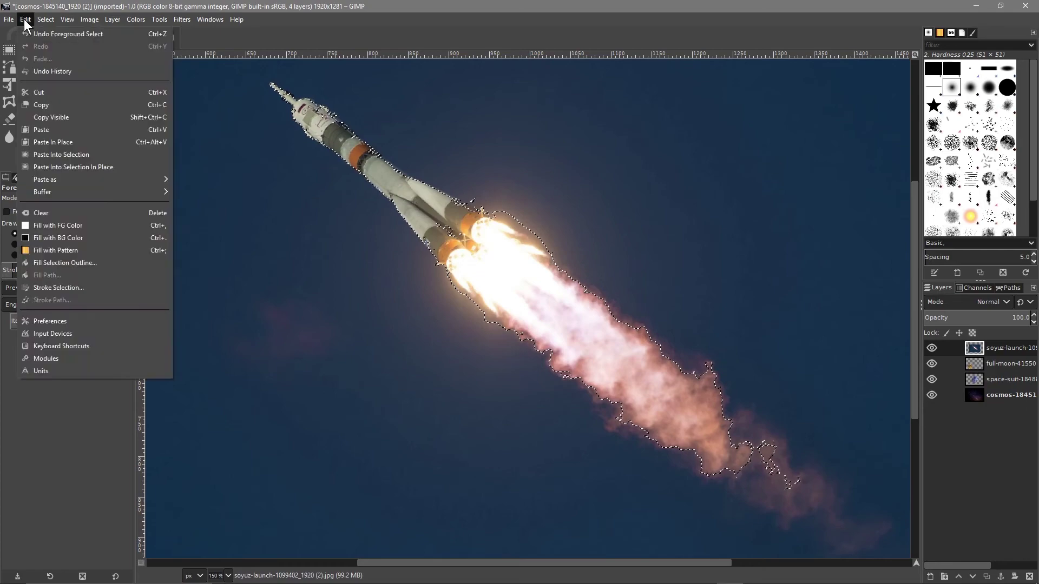
pyautogui.click(38, 92)
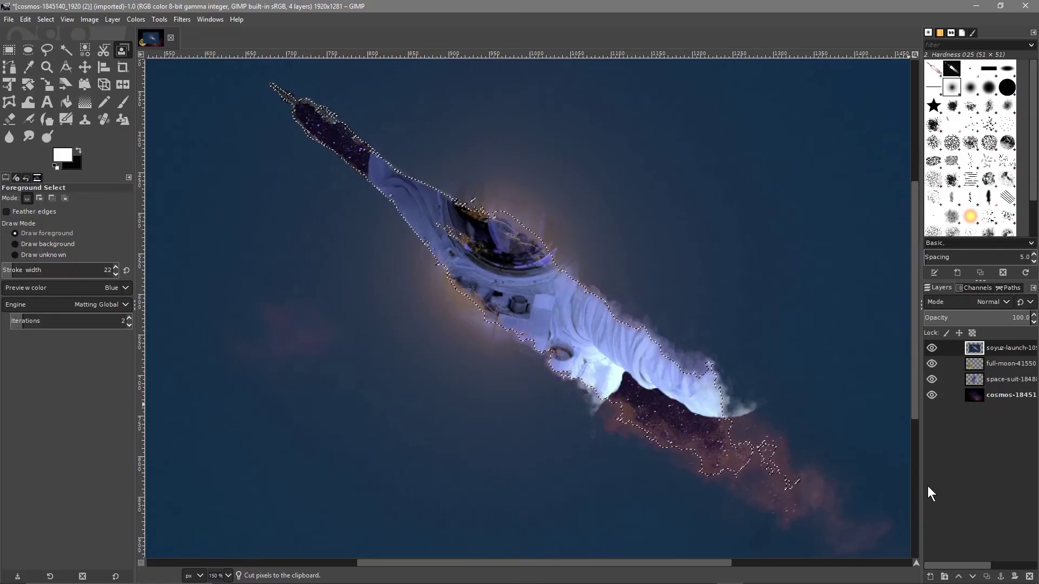
pyautogui.click(930, 577)
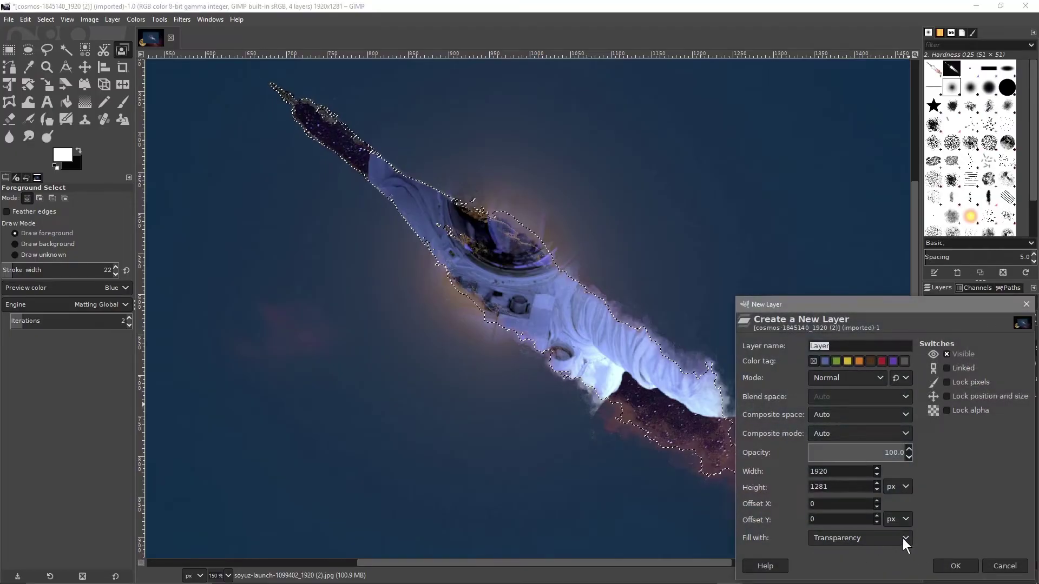
pyautogui.click(948, 566)
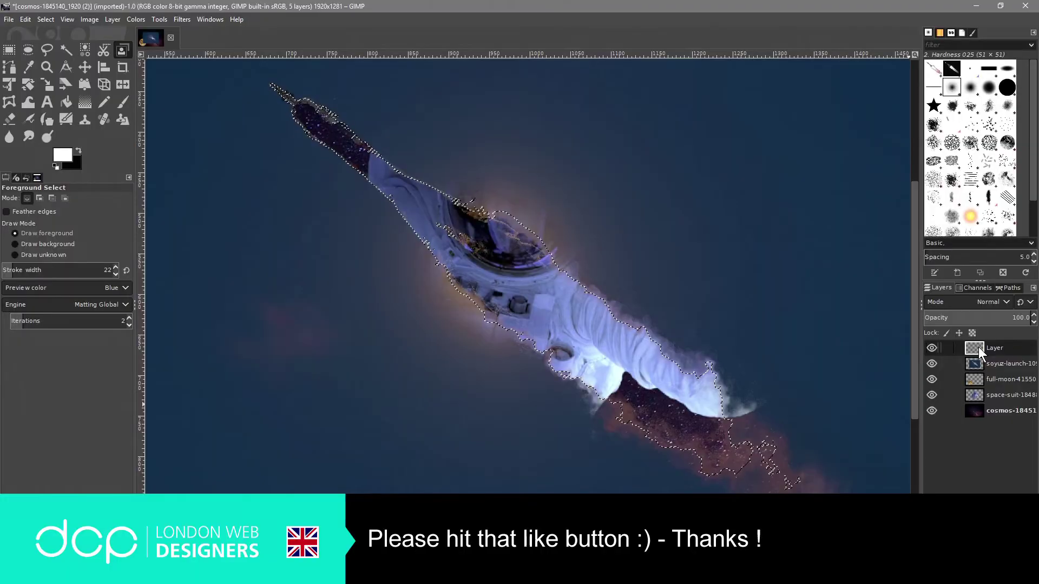
pyautogui.click(25, 19)
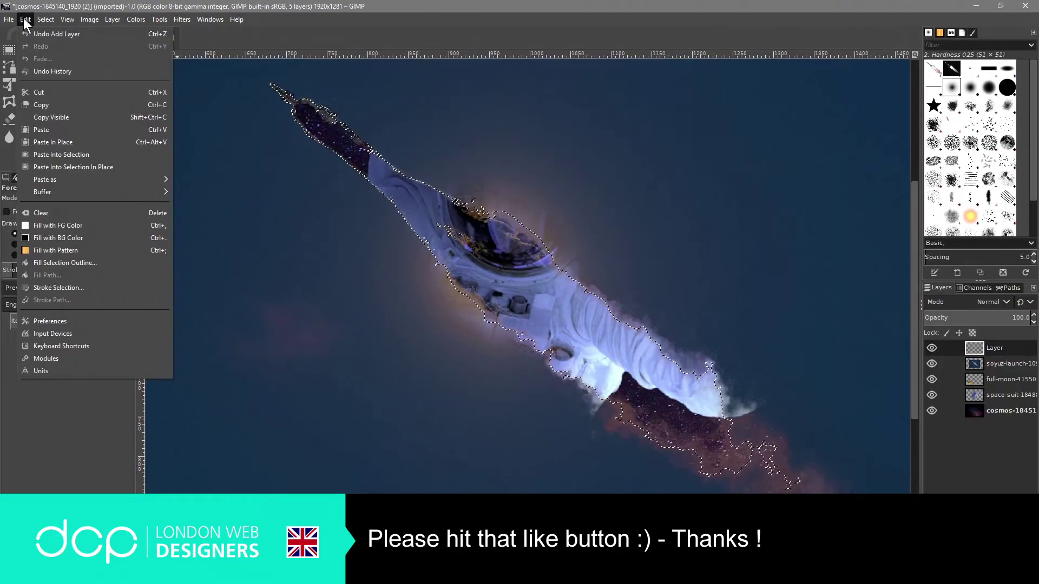
pyautogui.click(49, 131)
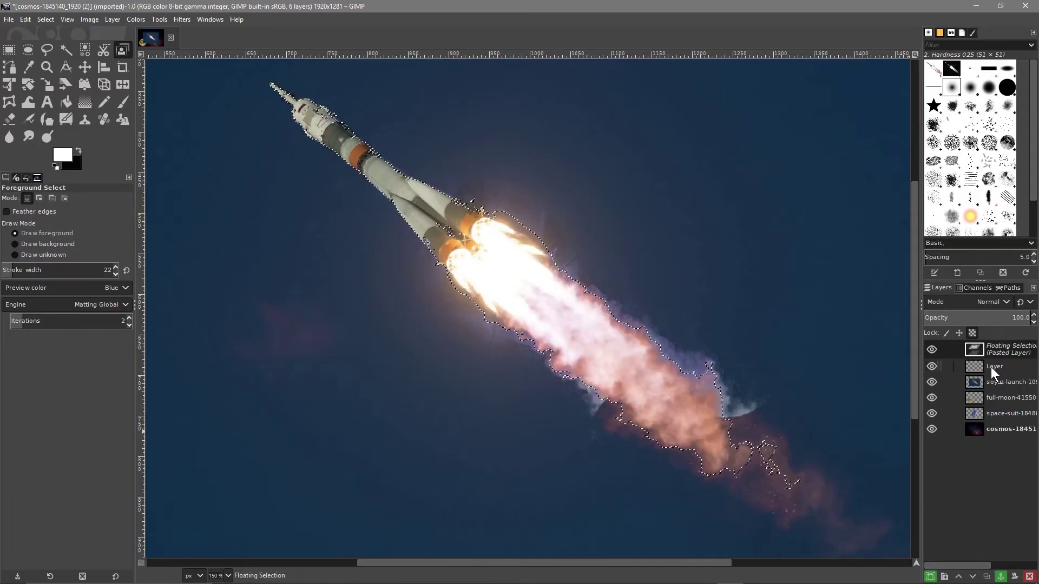
pyautogui.click(1000, 578)
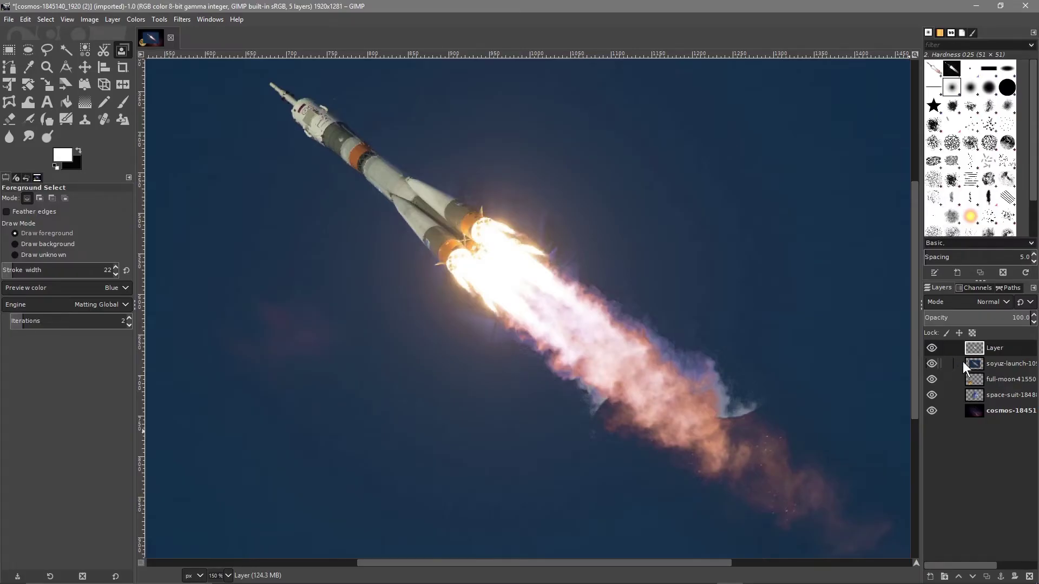
# Step: Delete the original soyuz-launch layer with the leftover blue sky
pyautogui.rightClick(976, 365)
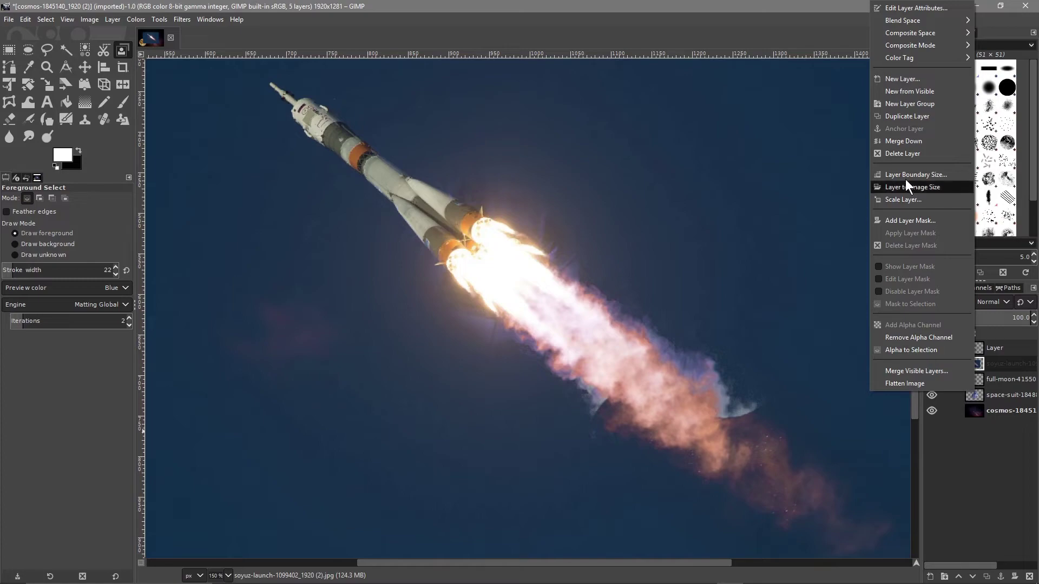
pyautogui.click(911, 155)
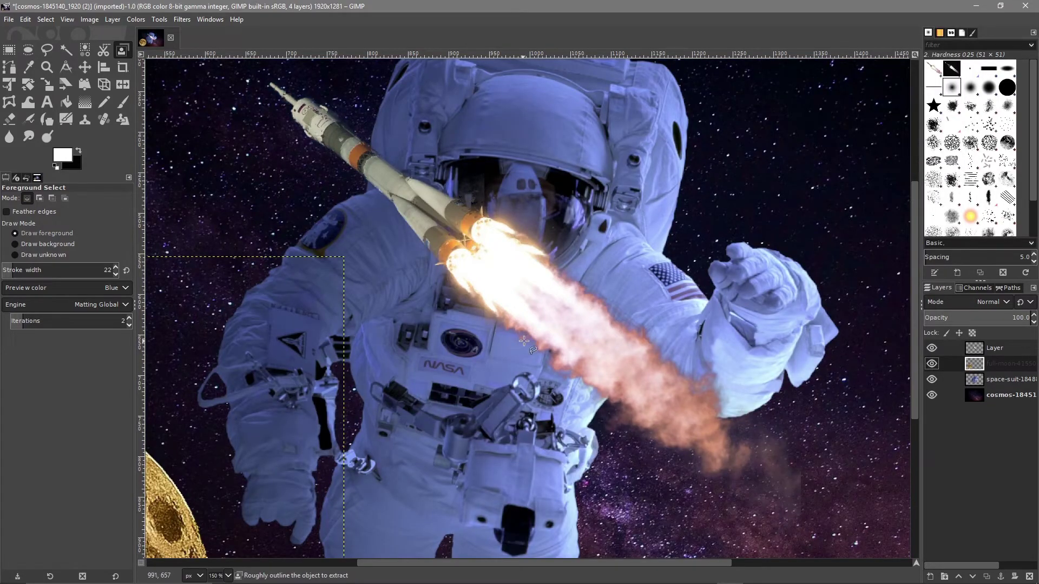
pyautogui.scroll(-2, 705, 353)
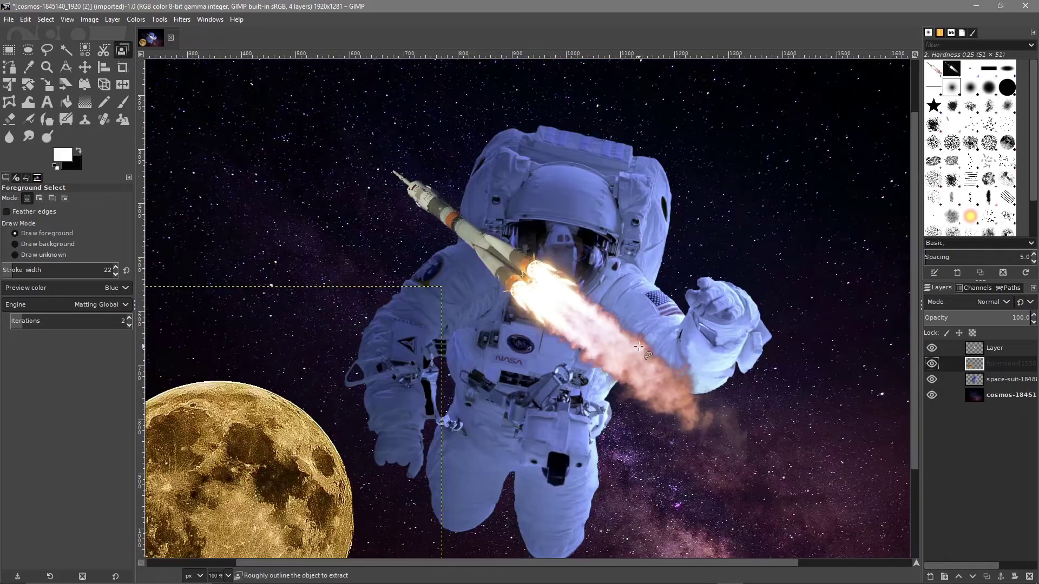
pyautogui.scroll(-1, 640, 346)
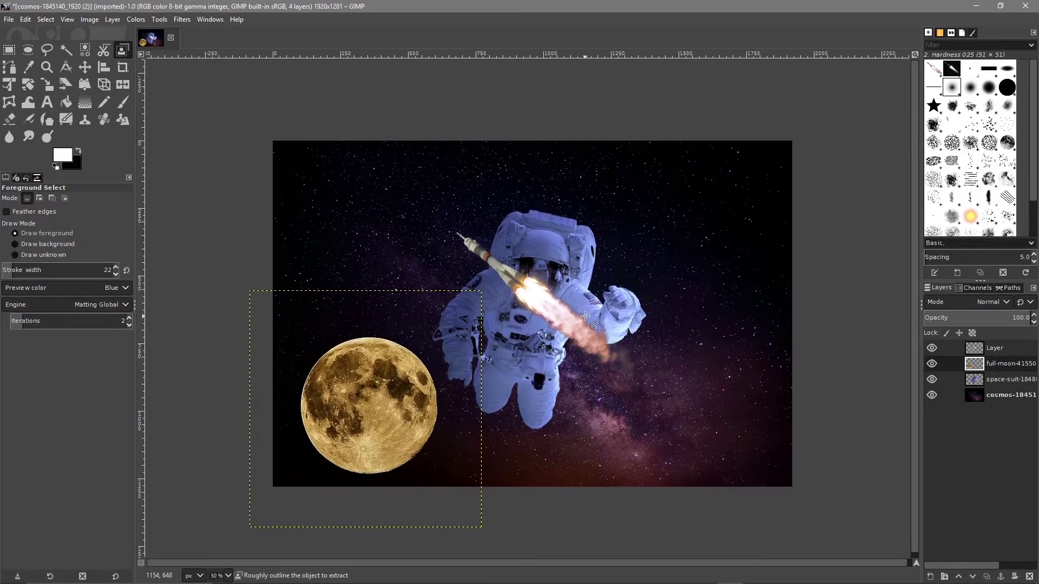
# Step: Rotate the rocket layer about 108° clockwise around its centre so the rocket points up and to the right
pyautogui.click(982, 345)
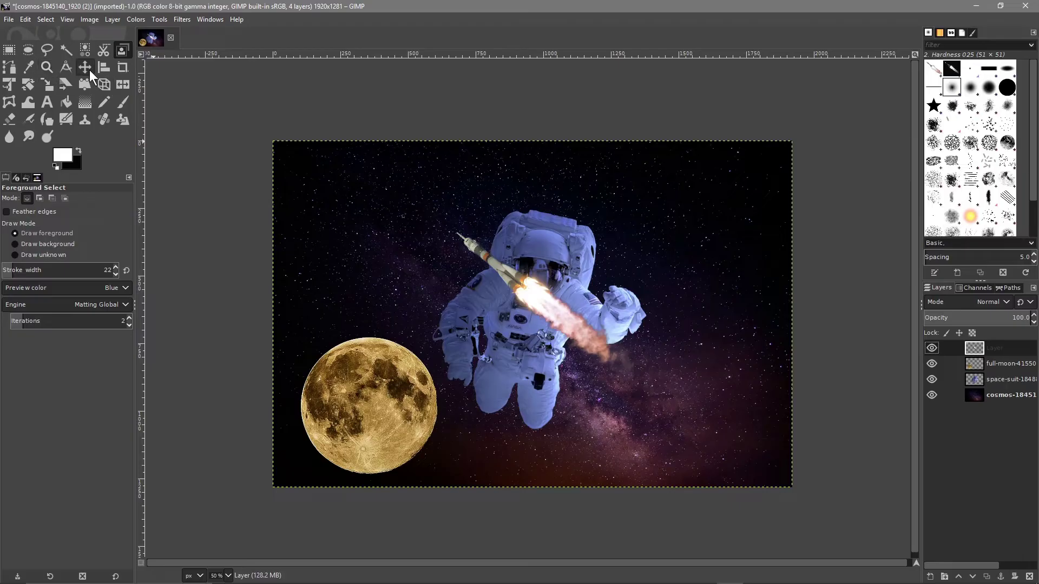
pyautogui.click(29, 86)
pyautogui.click(517, 285)
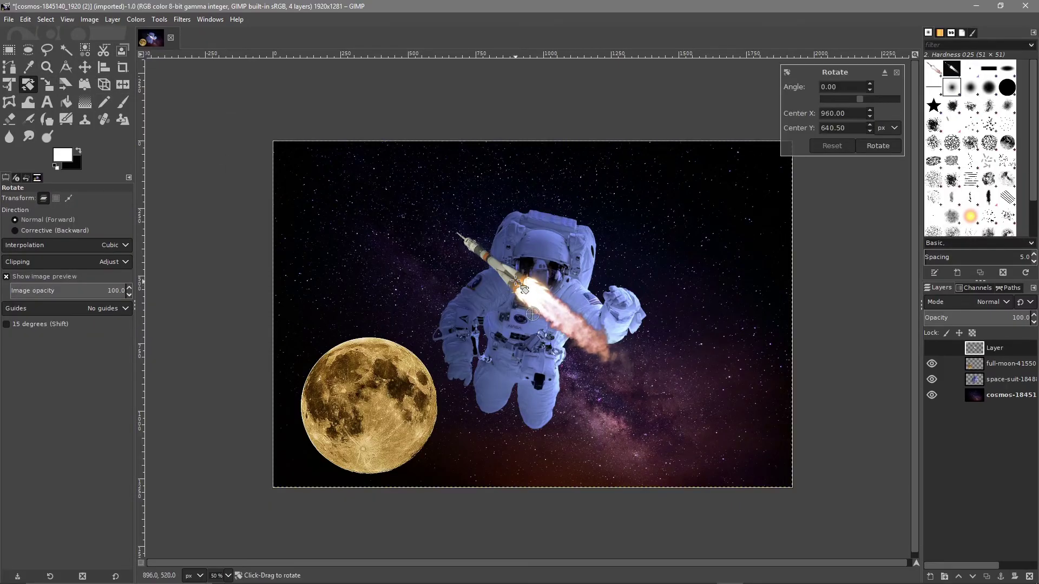
pyautogui.moveTo(492, 261); pyautogui.dragTo(641, 270)
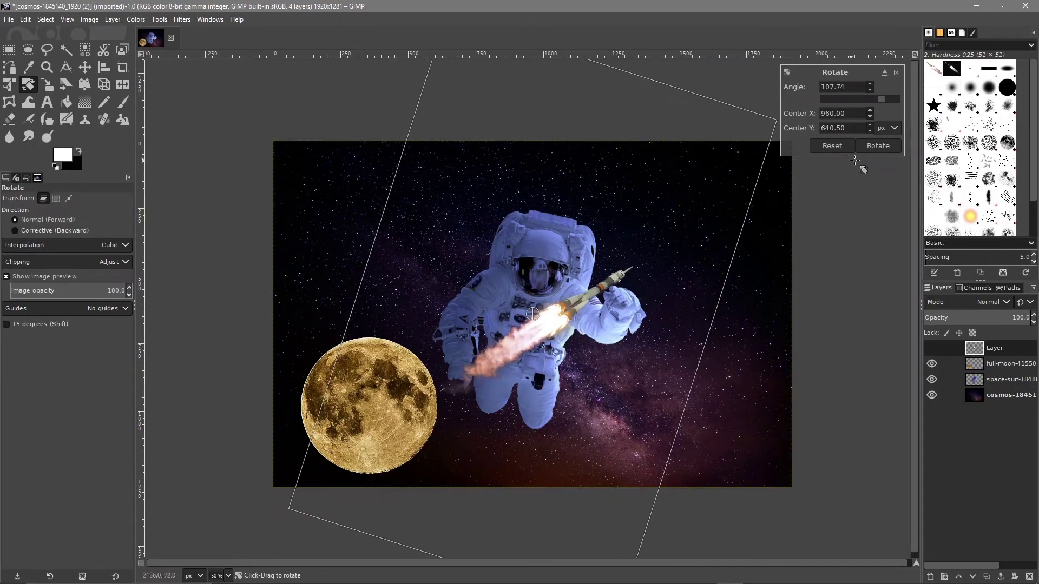
pyautogui.click(877, 146)
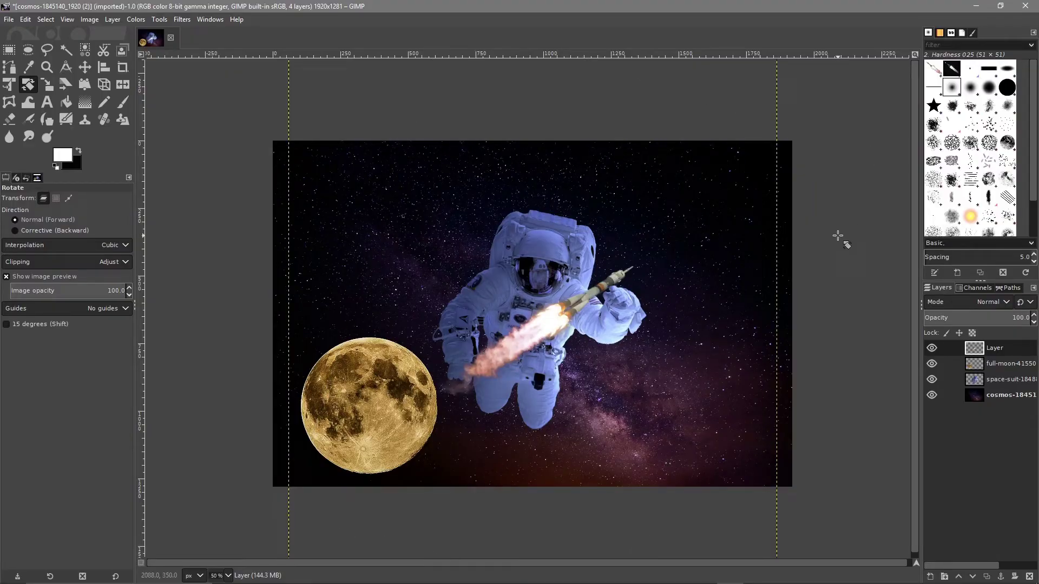
# Step: Move the rocket to the upper-right area beside the astronaut and place its layer directly below the space-suit layer
pyautogui.click(85, 68)
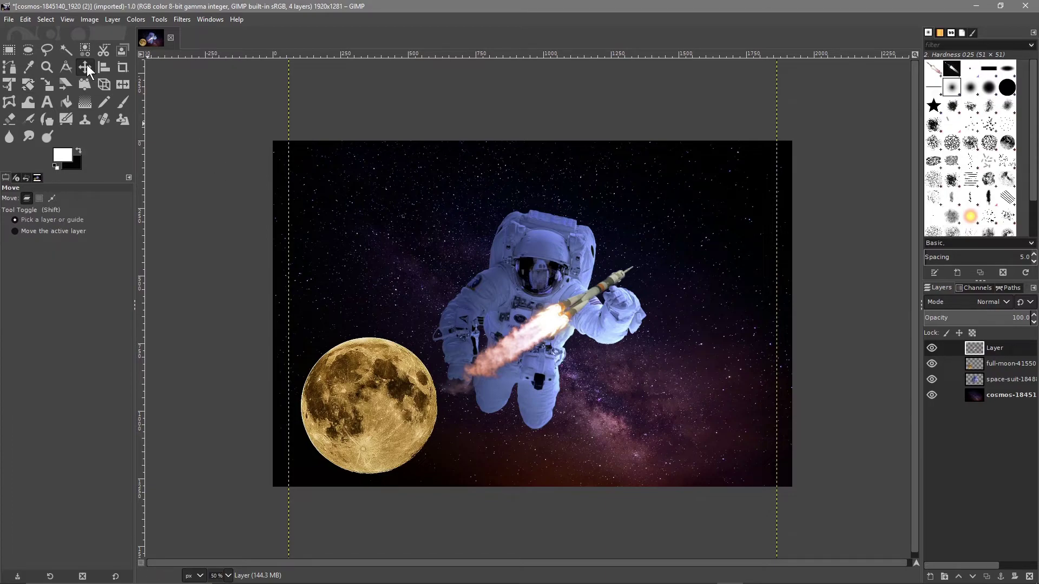
pyautogui.moveTo(568, 303); pyautogui.dragTo(670, 234)
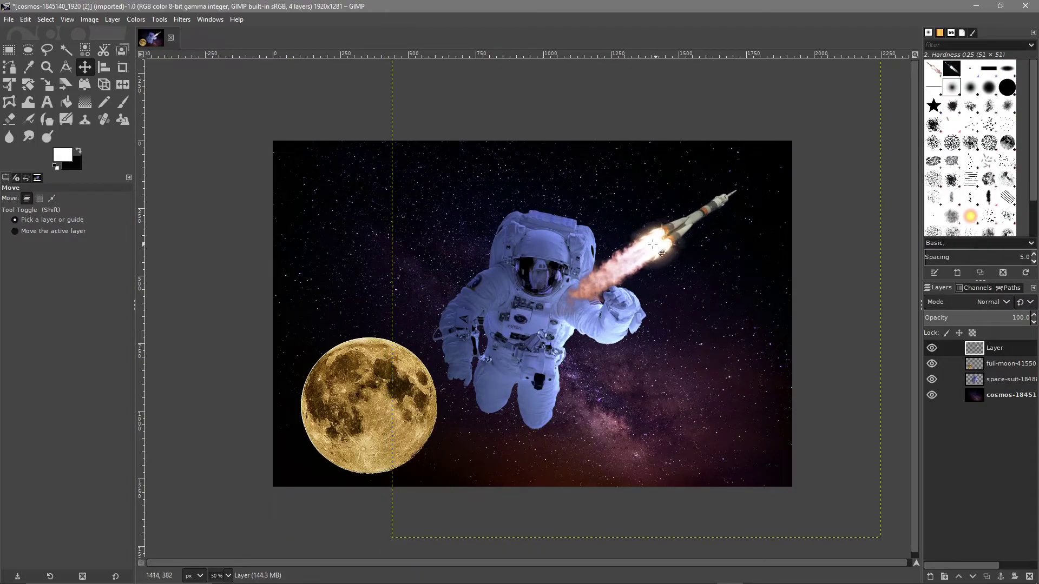
pyautogui.moveTo(991, 349); pyautogui.dragTo(990, 387)
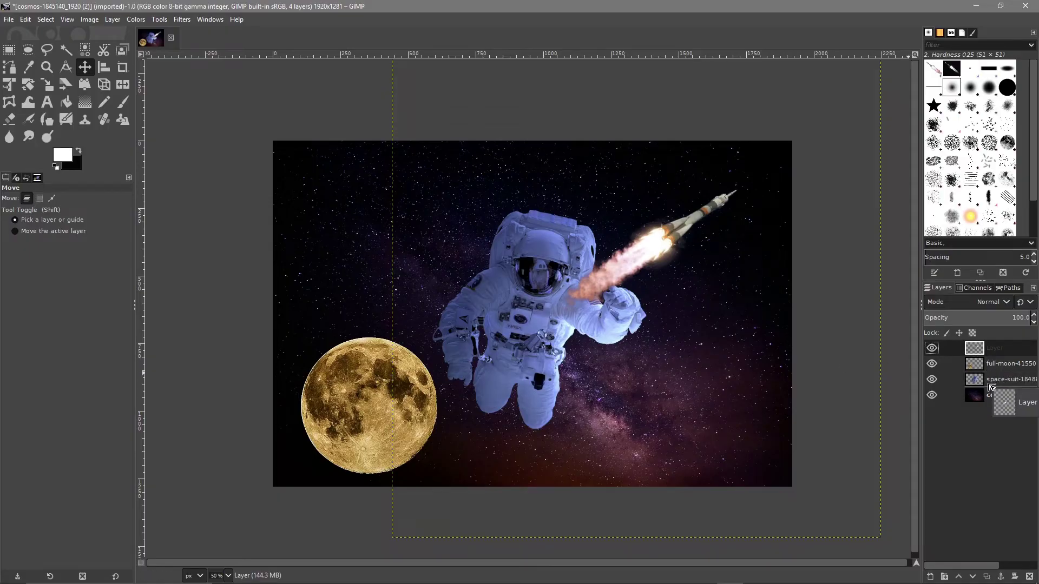
pyautogui.moveTo(991, 387); pyautogui.dragTo(990, 388)
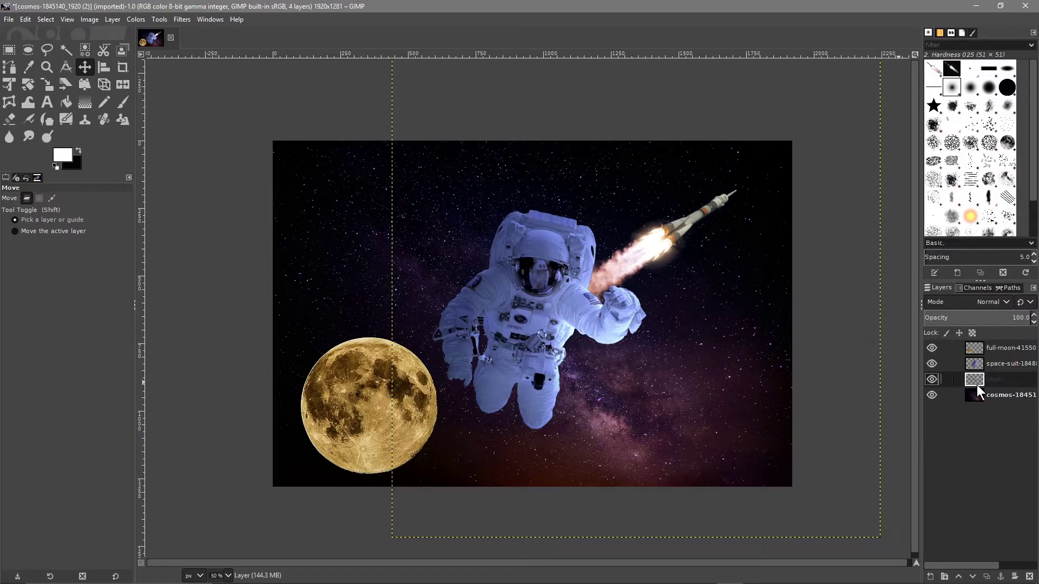
# Step: Widen the layer list, then rename the rocket layer as "rocket" and the cosmos layer as "background"
pyautogui.moveTo(921, 374); pyautogui.dragTo(867, 367)
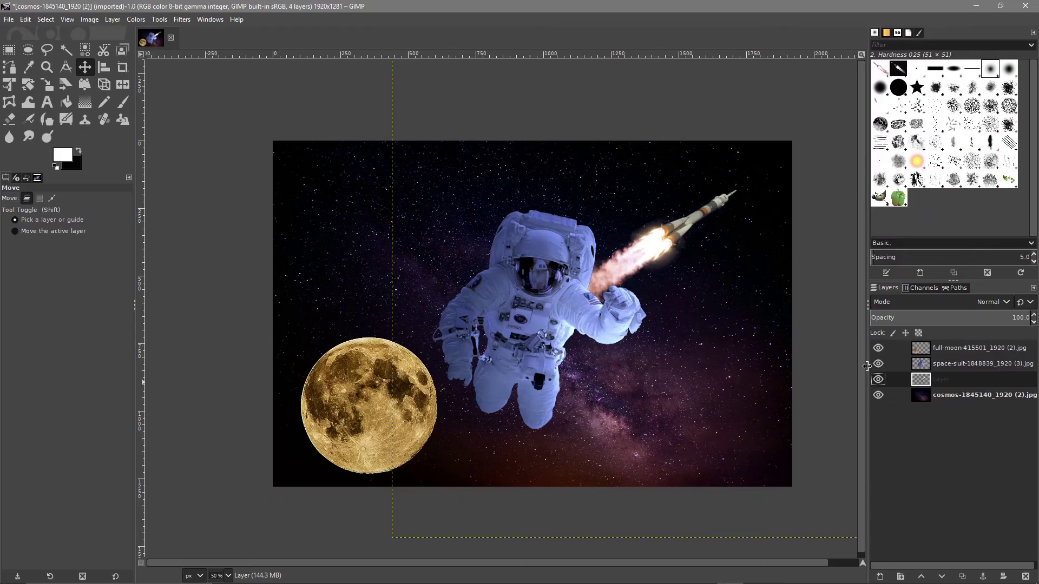
pyautogui.doubleClick(946, 380)
pyautogui.press('Return')
pyautogui.doubleClick(988, 395)
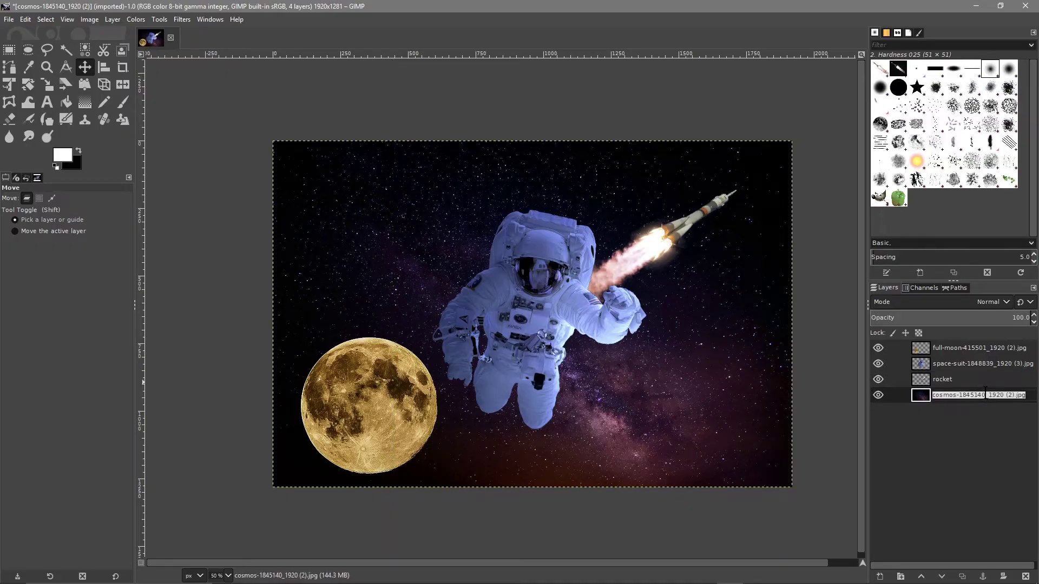
pyautogui.write('background')
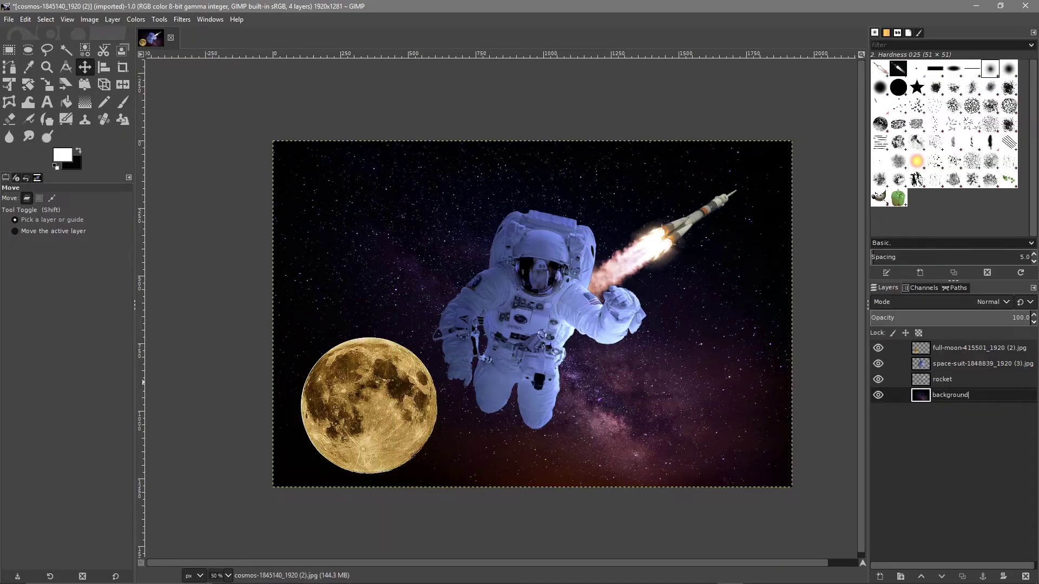
pyautogui.press('Return')
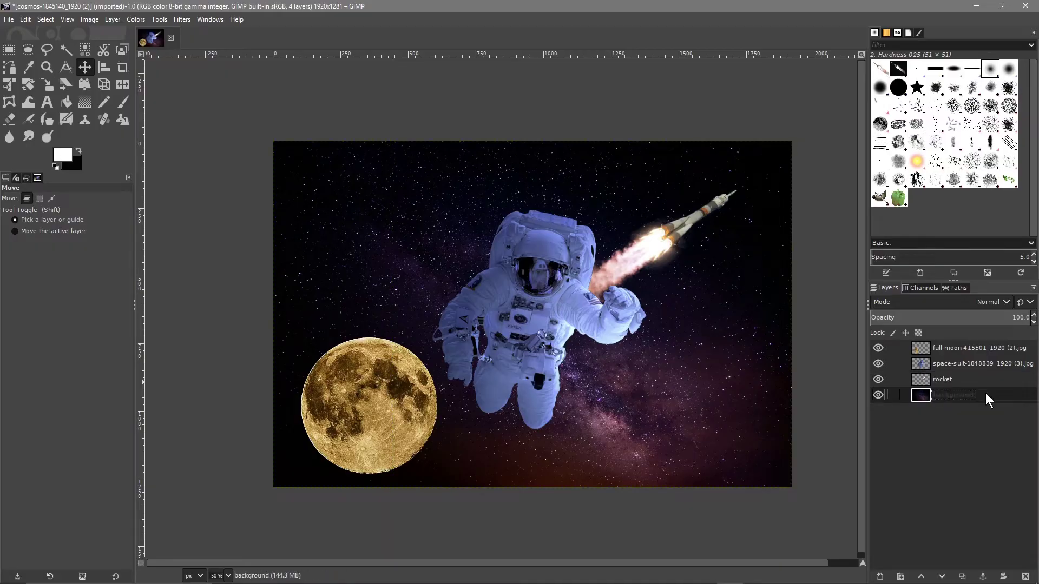
# Step: Rename the space-suit layer as "SpaceMan" and the full-moon layer as "Planet"
pyautogui.click(946, 382)
pyautogui.doubleClick(950, 365)
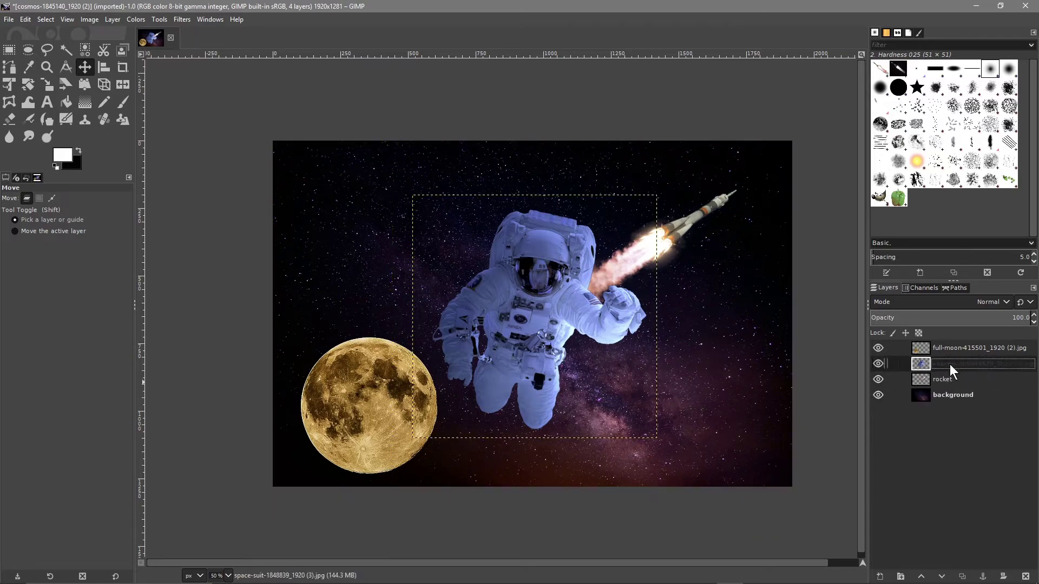
pyautogui.write('SpaceMan')
pyautogui.press('Return')
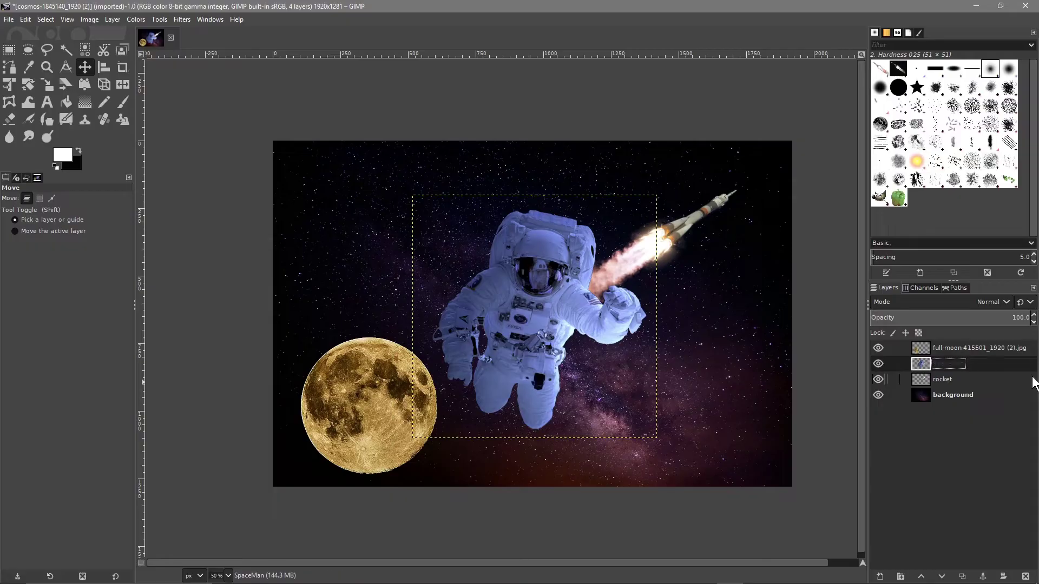
pyautogui.doubleClick(961, 348)
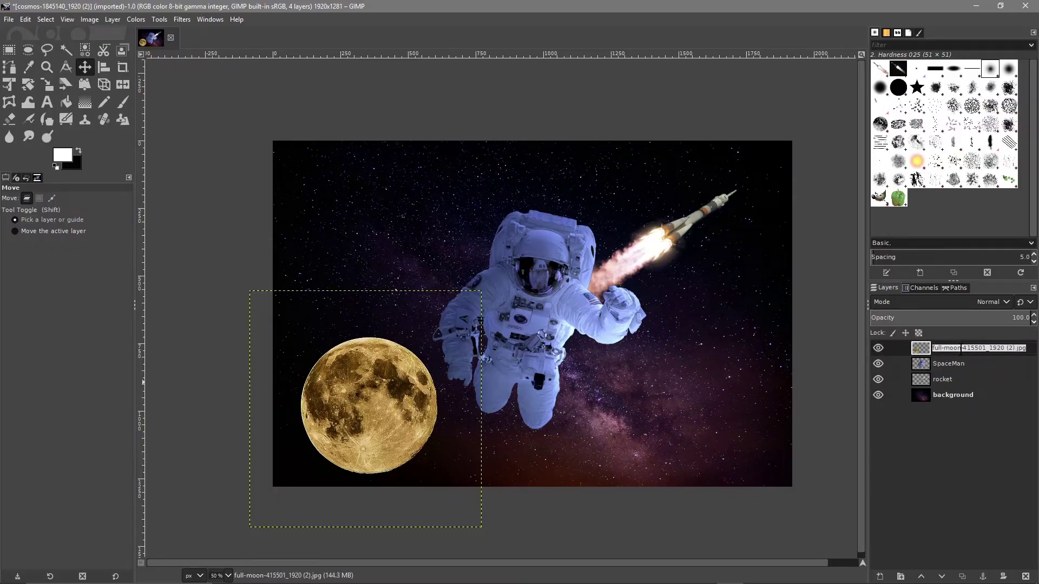
pyautogui.write('Planet')
pyautogui.press('Return')
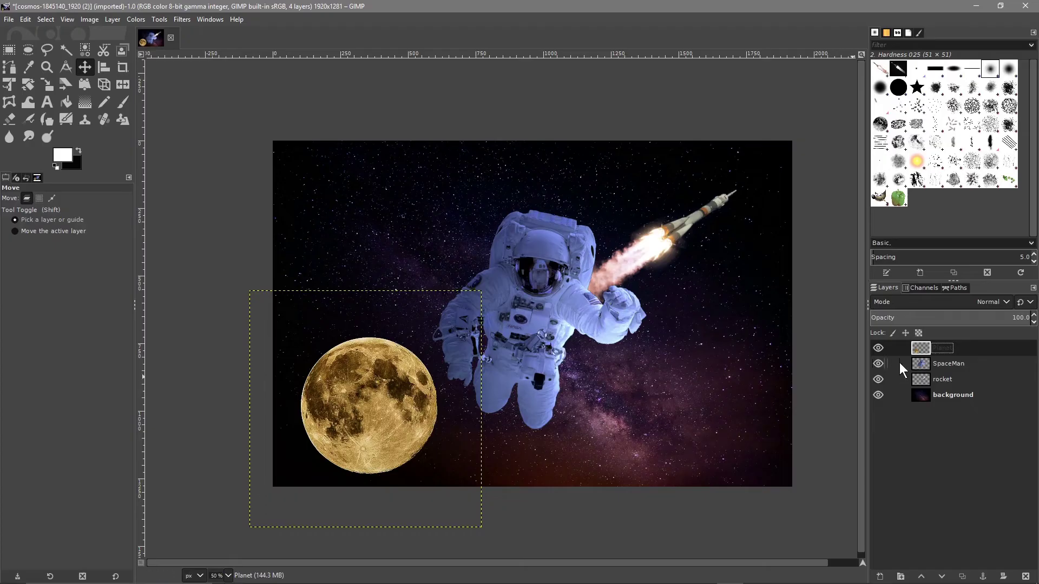
# Step: Move the astronaut down and to the left over the moon, and stack the Planet layer directly below SpaceMan
pyautogui.moveTo(947, 353); pyautogui.dragTo(947, 375)
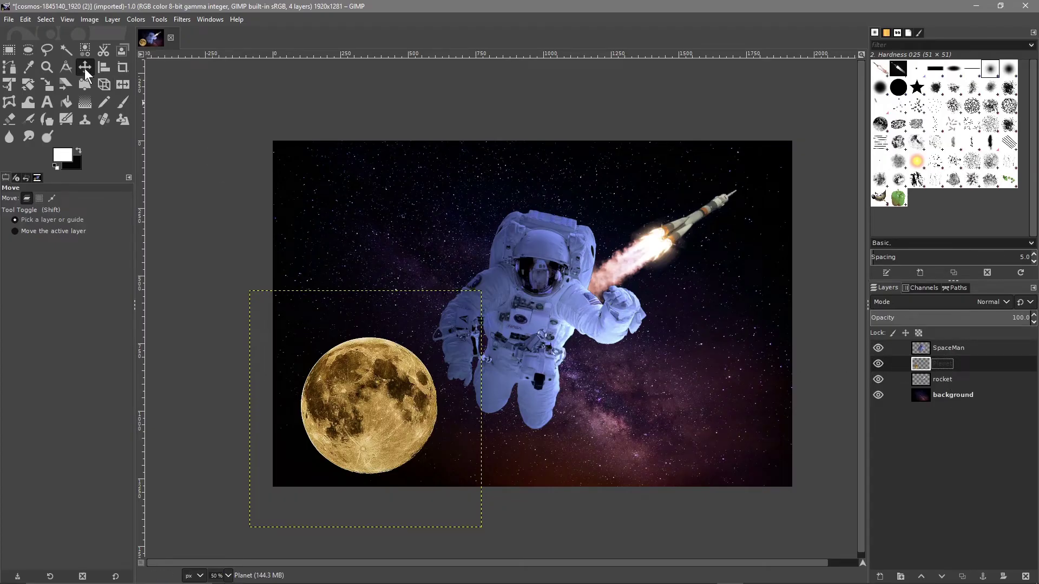
pyautogui.moveTo(524, 273); pyautogui.dragTo(501, 299)
pyautogui.click(939, 365)
pyautogui.moveTo(937, 366); pyautogui.dragTo(937, 348)
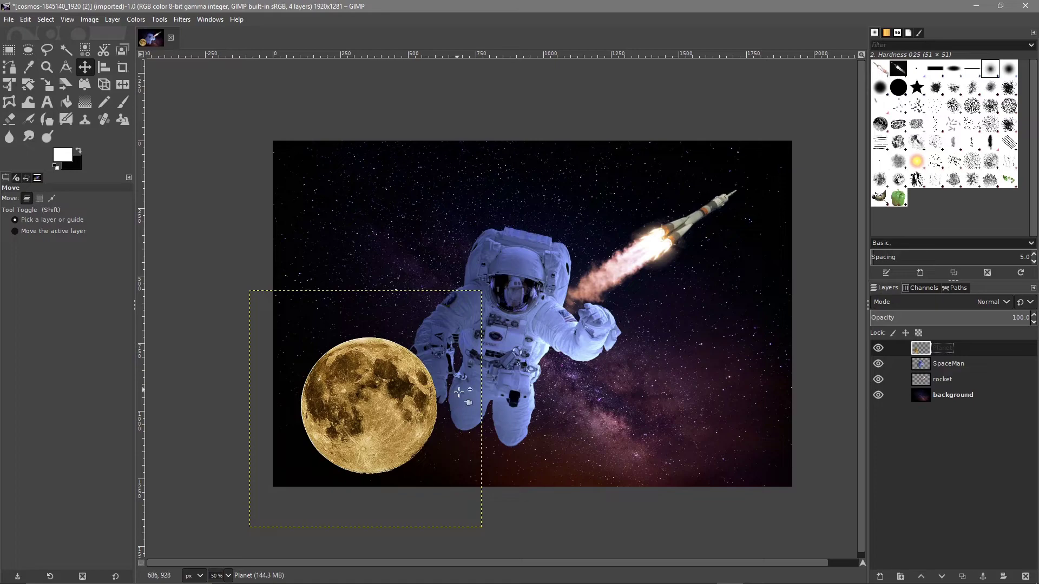
pyautogui.moveTo(946, 349); pyautogui.dragTo(940, 385)
pyautogui.click(941, 367)
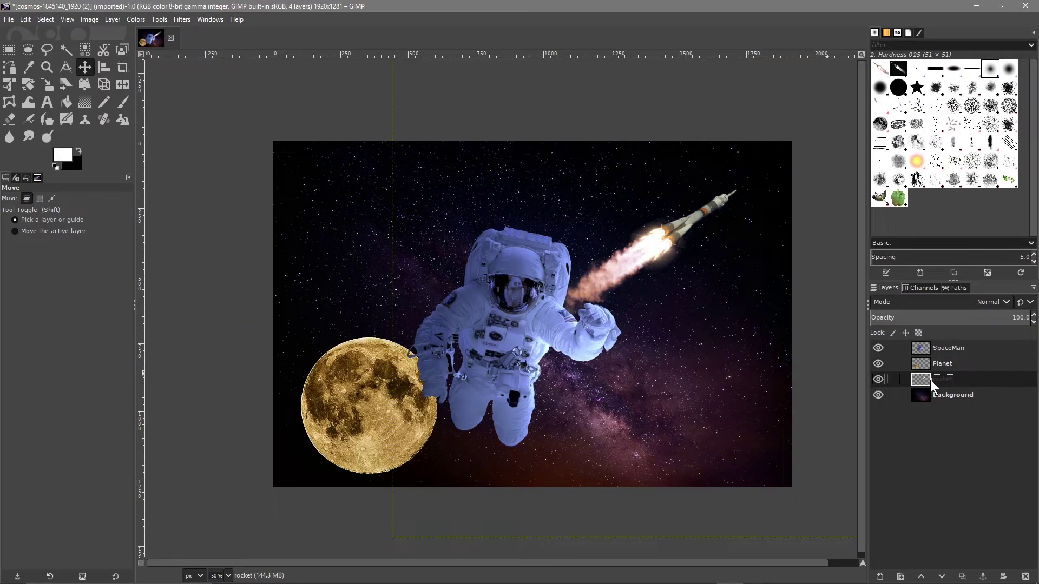
# Step: Nudge both the astronaut and the moon slightly up and to the right, keeping the astronaut's arm overlapping the moon
pyautogui.click(518, 302)
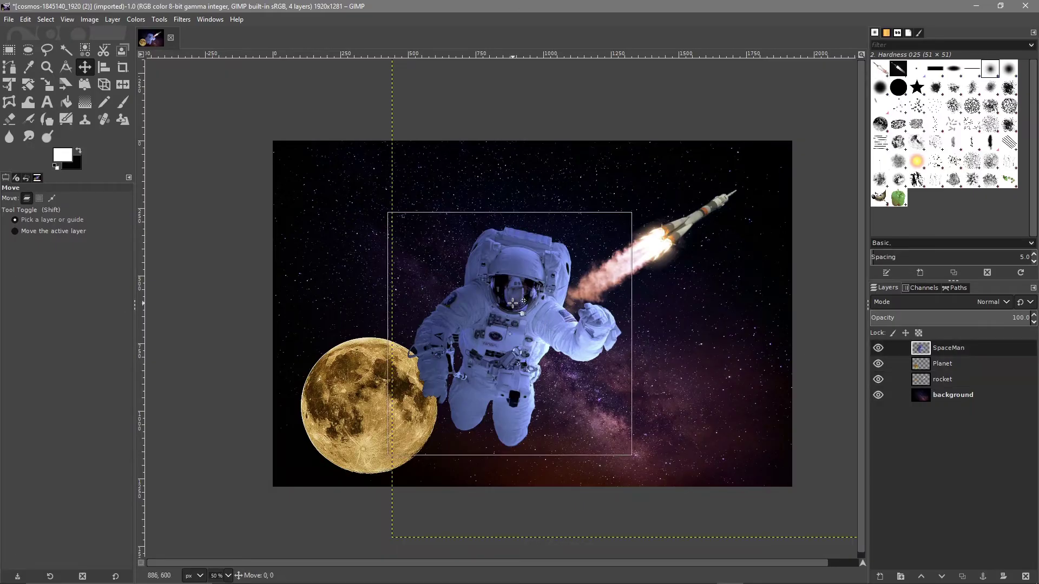
pyautogui.moveTo(518, 302); pyautogui.dragTo(534, 297)
pyautogui.moveTo(356, 399); pyautogui.dragTo(375, 390)
pyautogui.press('pagedown')
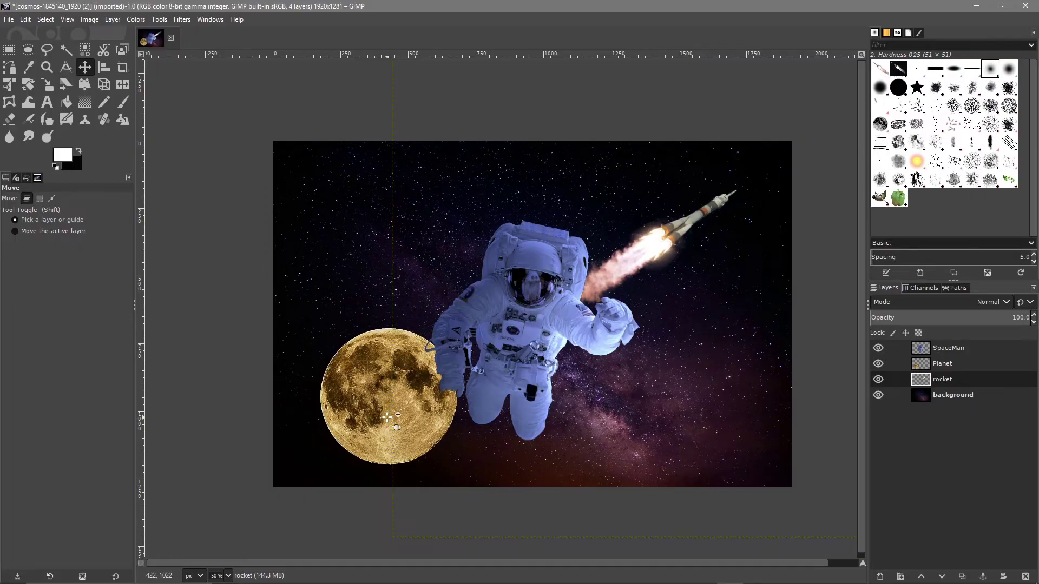
# Step: Save the layered image as space-layers-01.xcf in the Desktop folder "GIMP 2.10 - Layers Tutorial -v2"
pyautogui.click(7, 22)
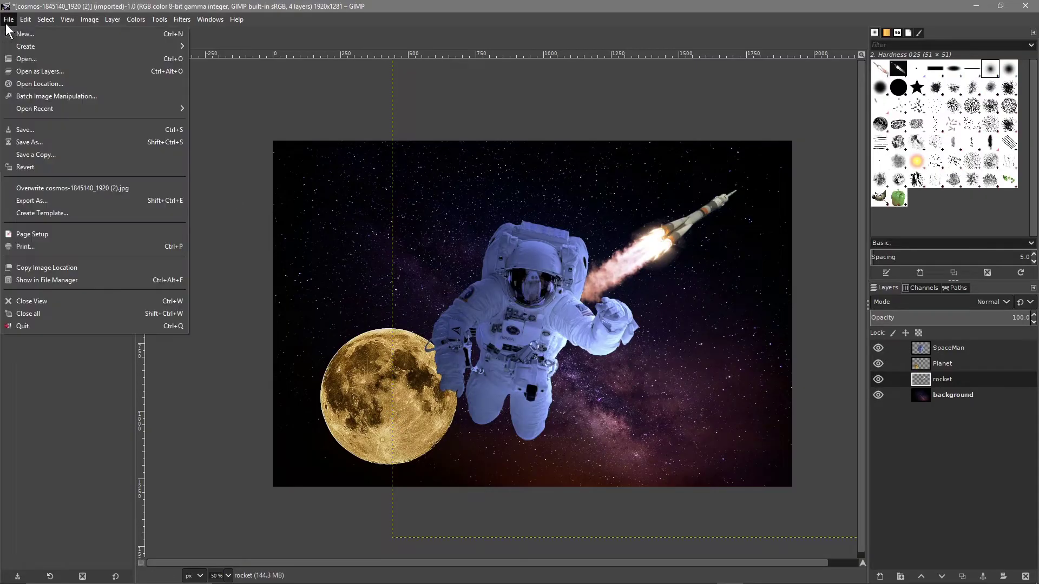
pyautogui.click(30, 141)
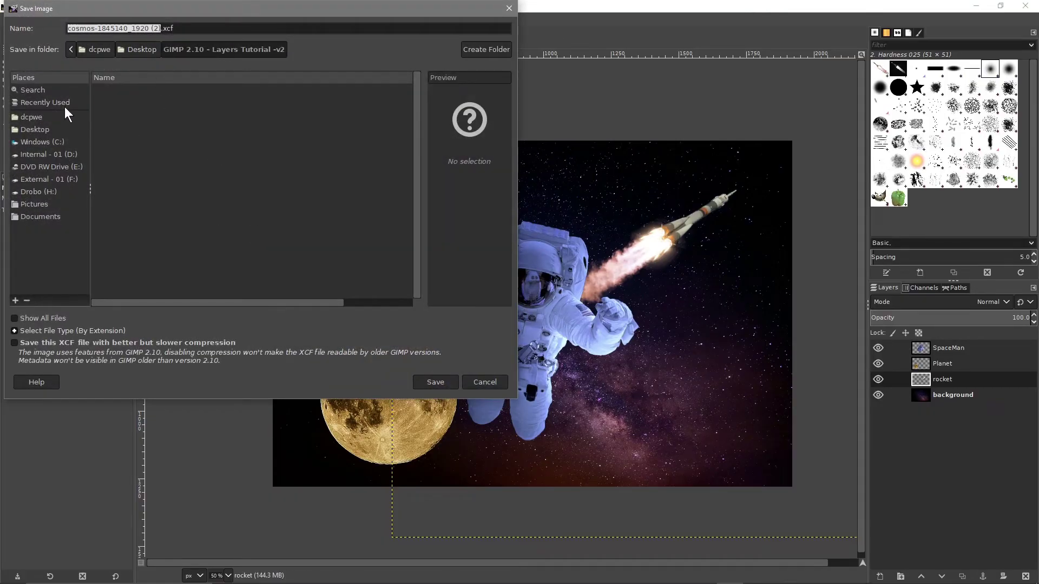
pyautogui.click(37, 129)
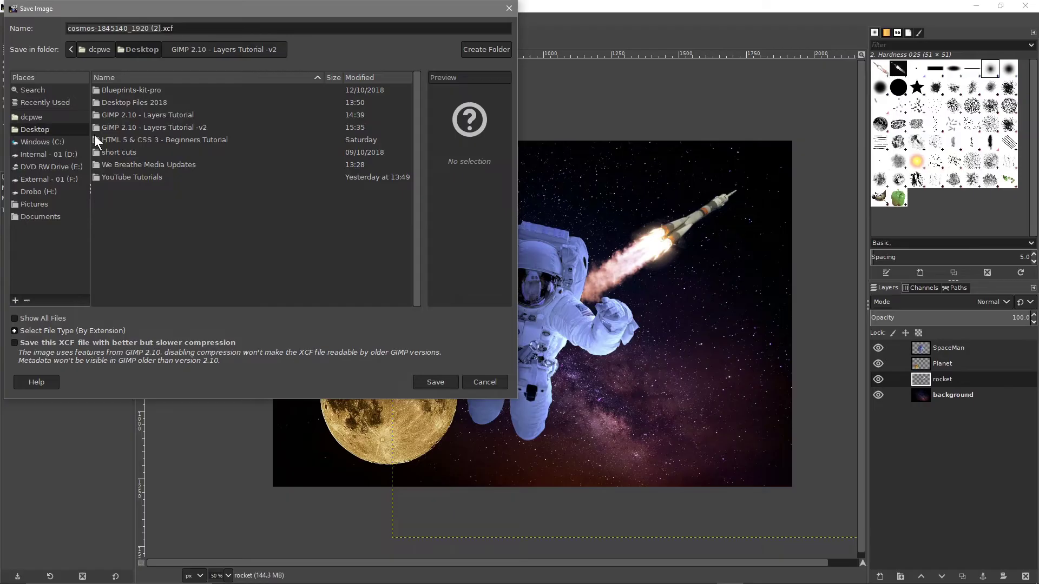
pyautogui.doubleClick(141, 129)
pyautogui.click(147, 28)
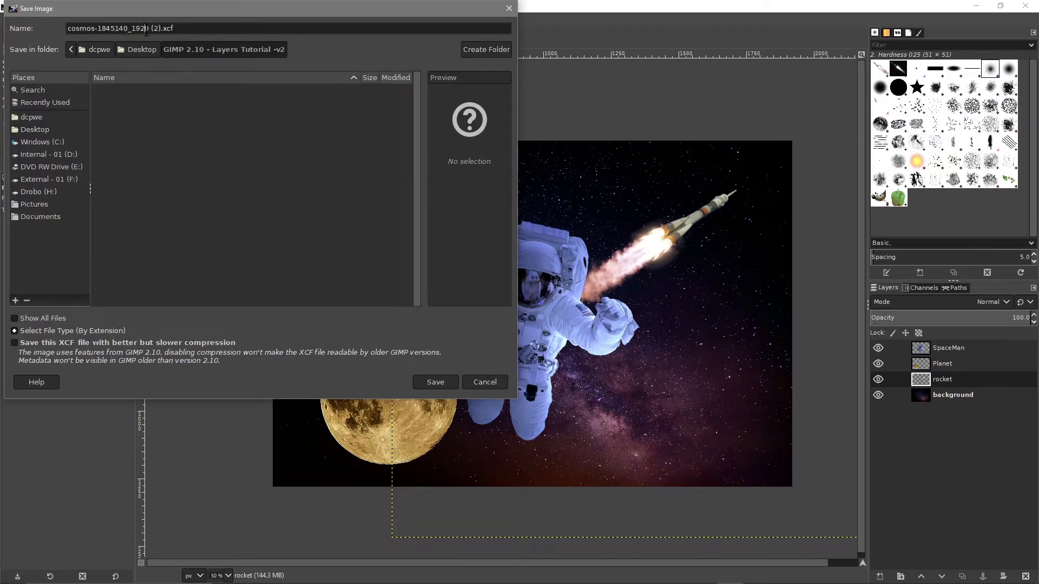
pyautogui.moveTo(160, 28); pyautogui.dragTo(6, 27)
pyautogui.write('space-la')
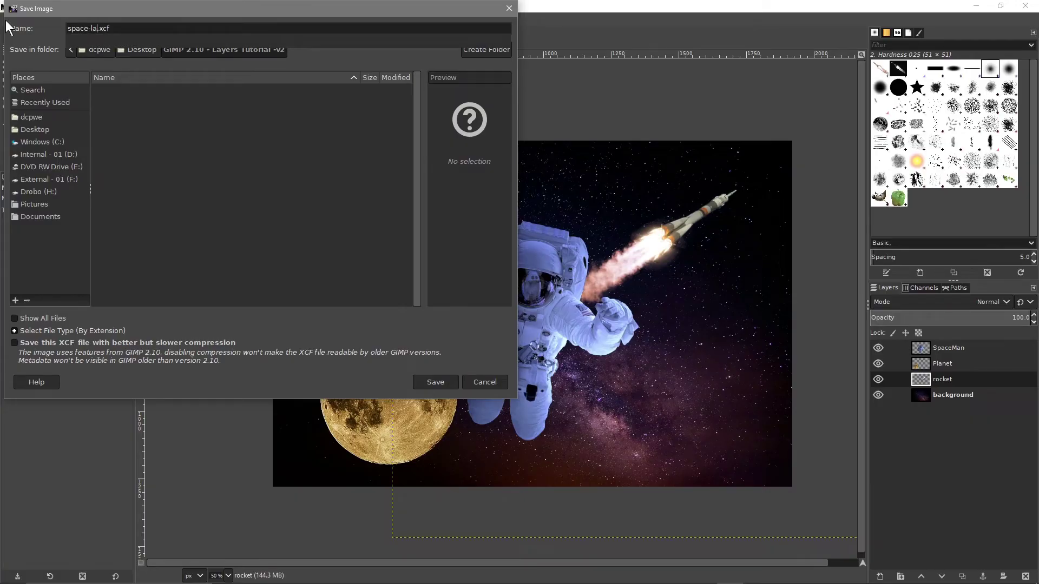
pyautogui.write('yers-01')
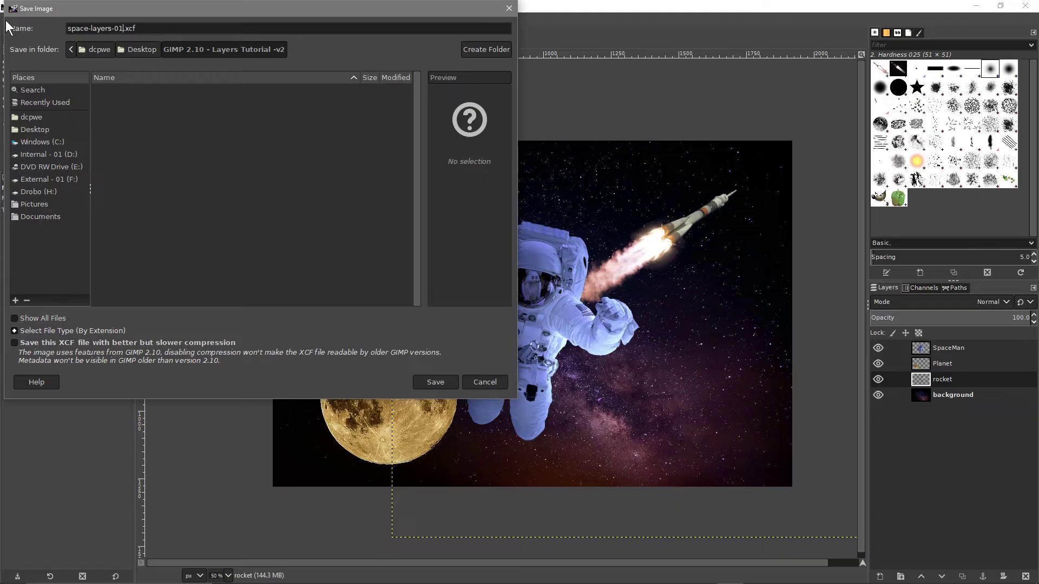
pyautogui.click(435, 382)
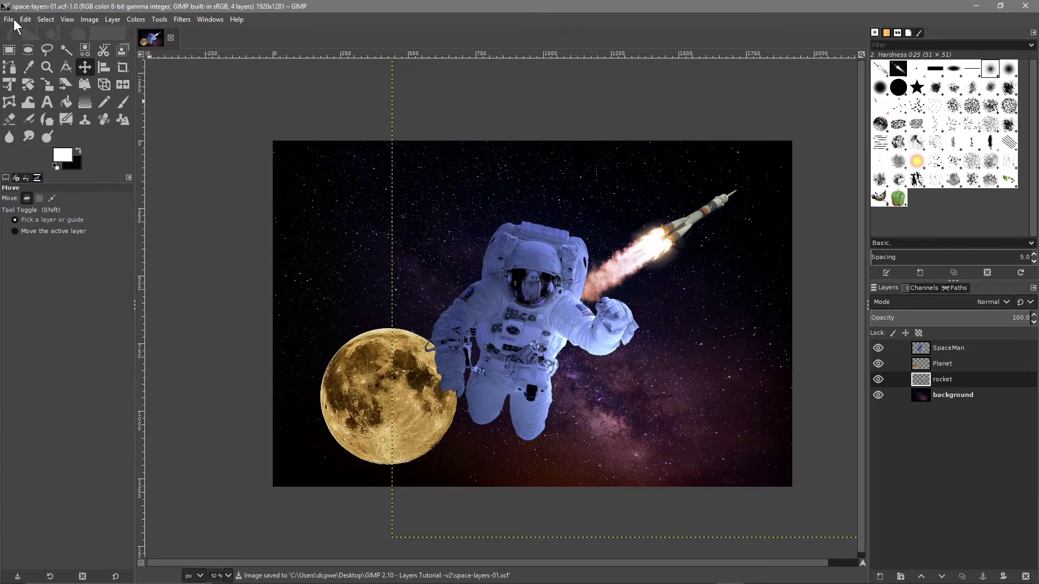
# Step: Save a second version of the project as space-layers-02.xcf in the same folder
pyautogui.click(12, 20)
pyautogui.click(47, 143)
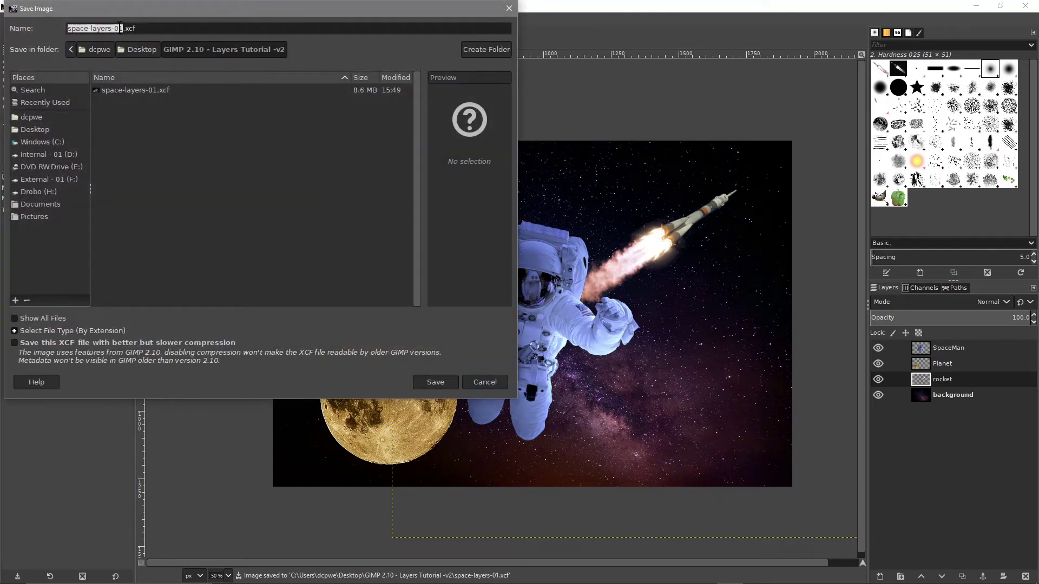
pyautogui.click(121, 28)
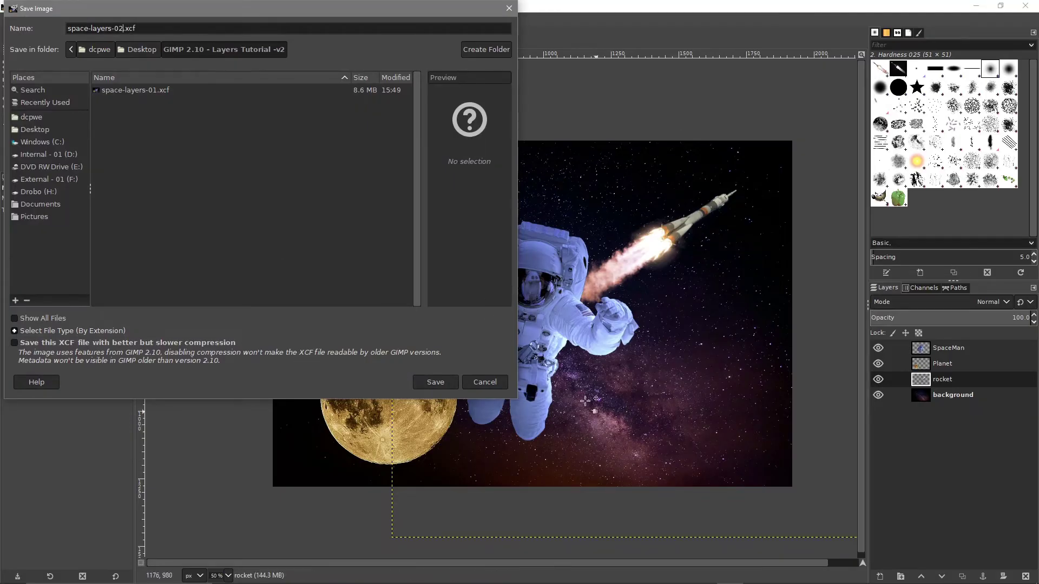
pyautogui.click(437, 382)
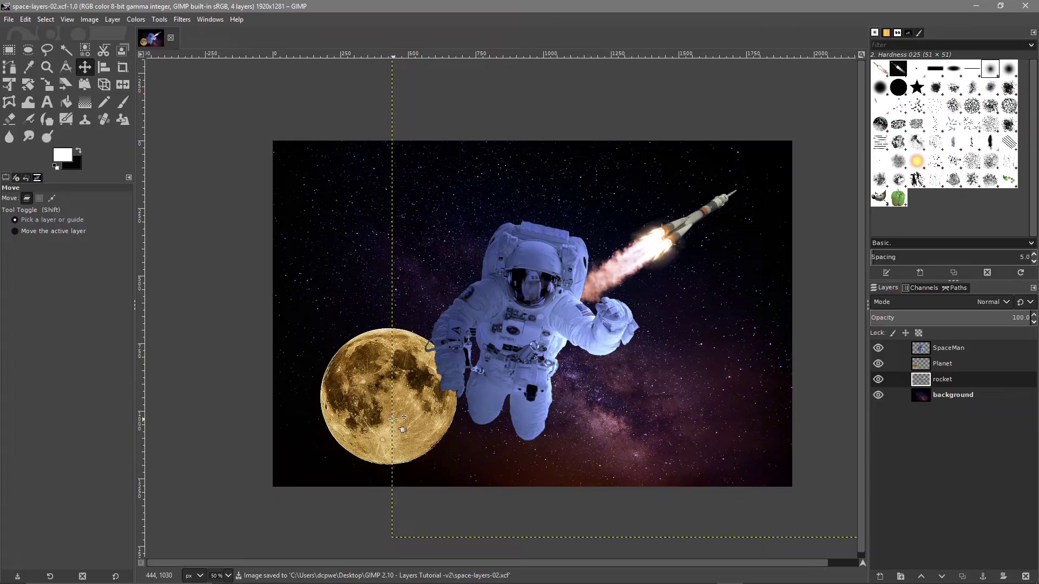
# Step: Duplicate the Planet layer
pyautogui.doubleClick(938, 365)
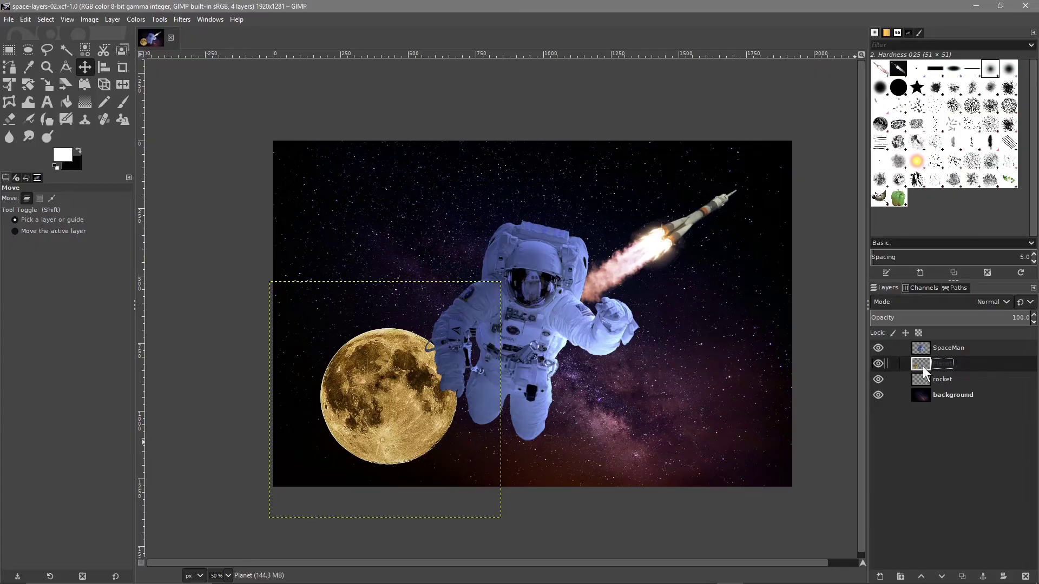
pyautogui.rightClick(923, 366)
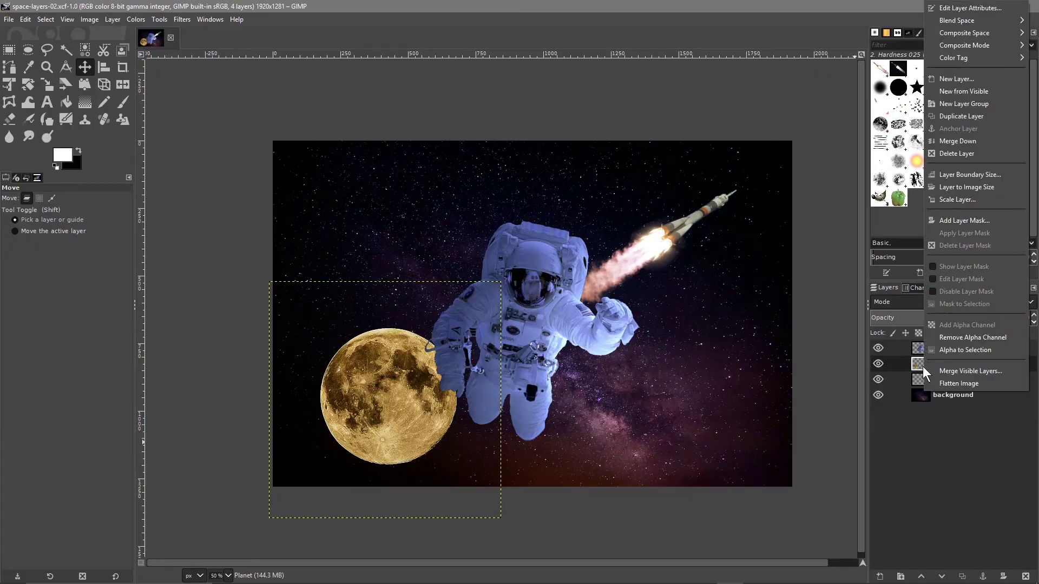
pyautogui.click(948, 117)
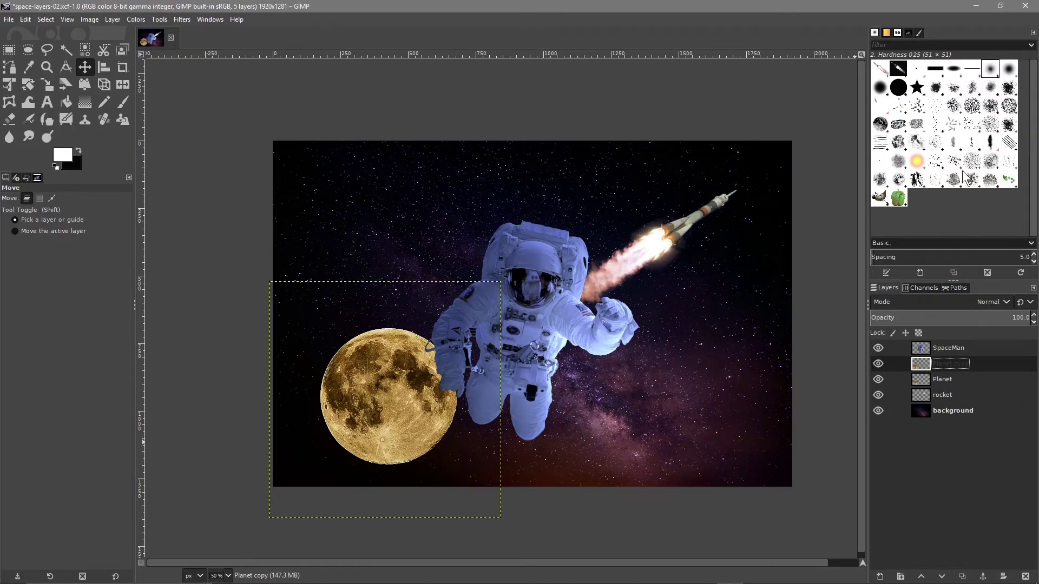
# Step: Apply a Gaussian Blur of 48.84 in X and Y to the original Planet layer to create a glow around the moon
pyautogui.click(940, 378)
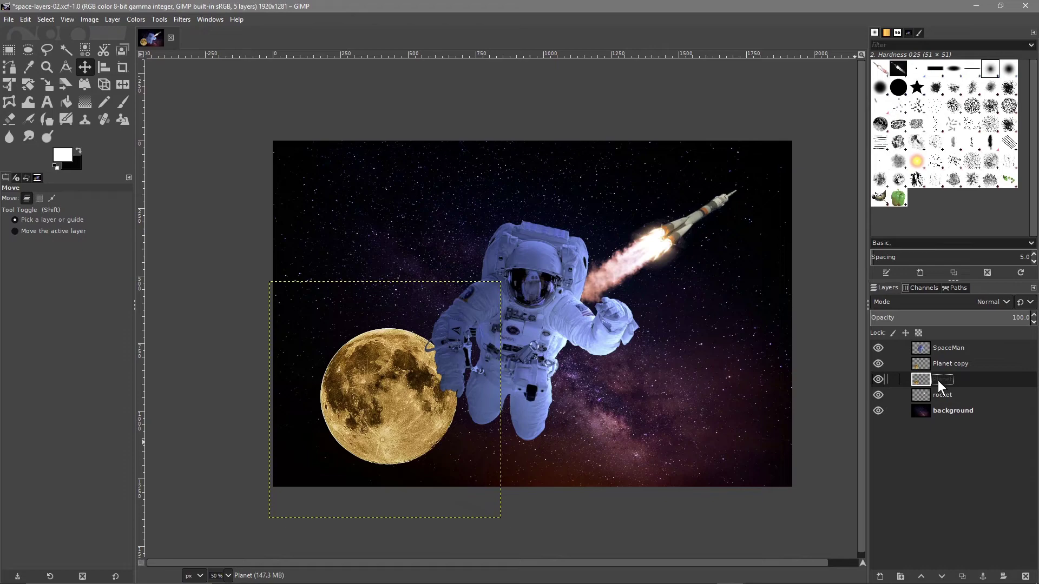
pyautogui.click(181, 19)
pyautogui.moveTo(209, 81)
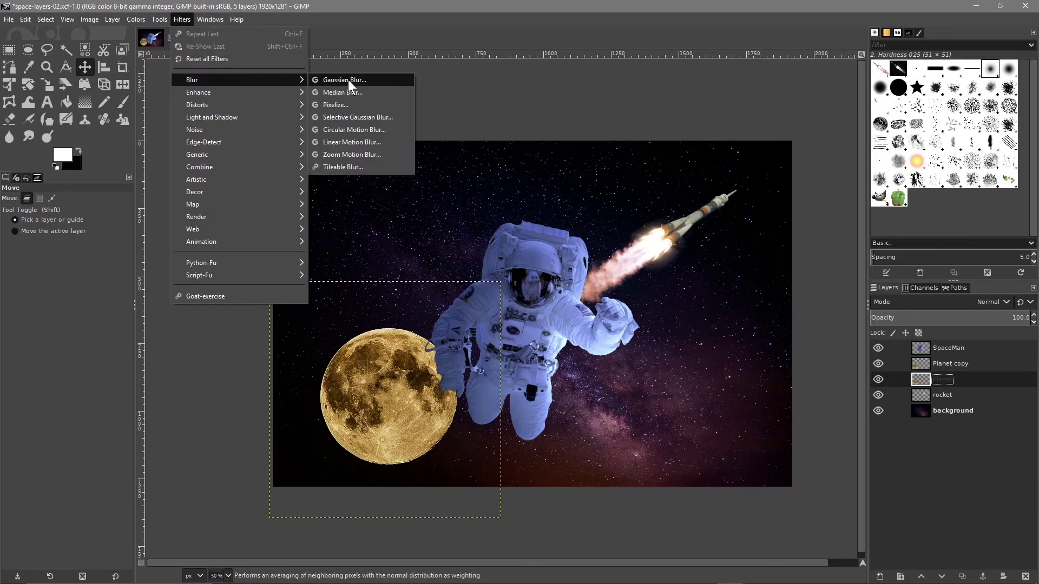
pyautogui.click(348, 79)
pyautogui.moveTo(58, 232); pyautogui.dragTo(132, 232)
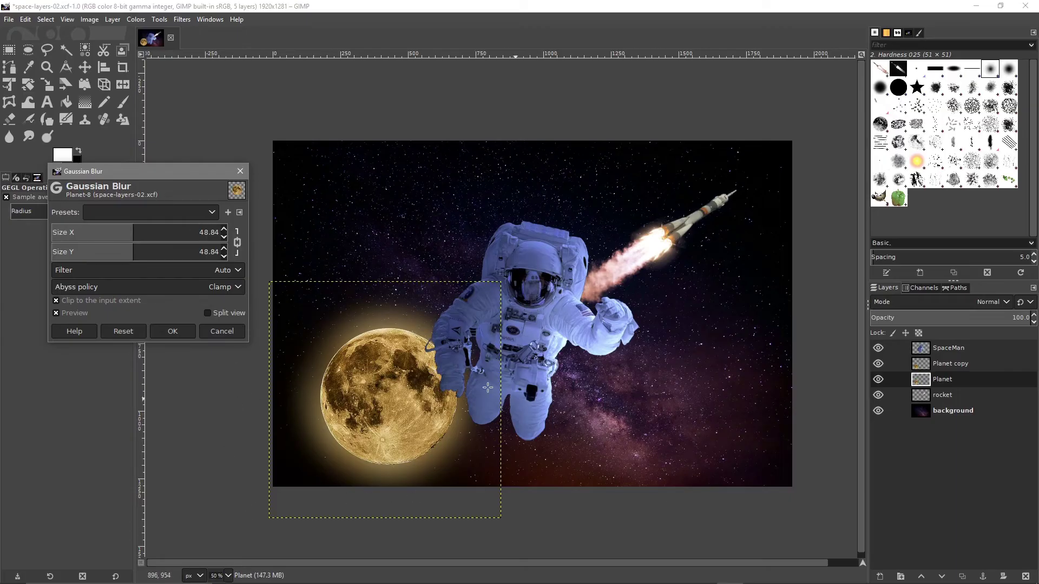
pyautogui.click(171, 330)
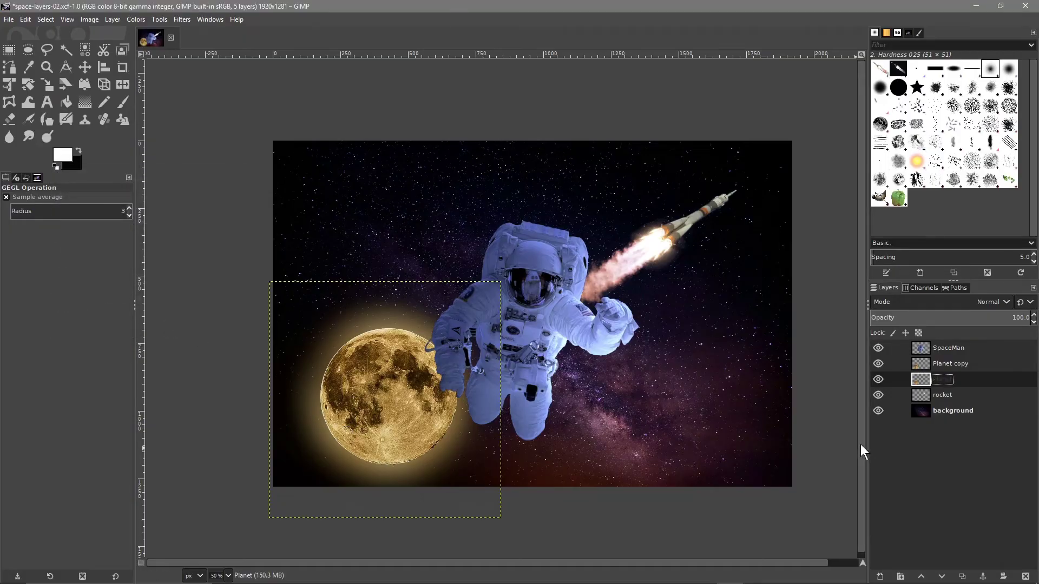
# Step: Duplicate the background layer and hide the original, leaving the copy as the active layer
pyautogui.click(947, 410)
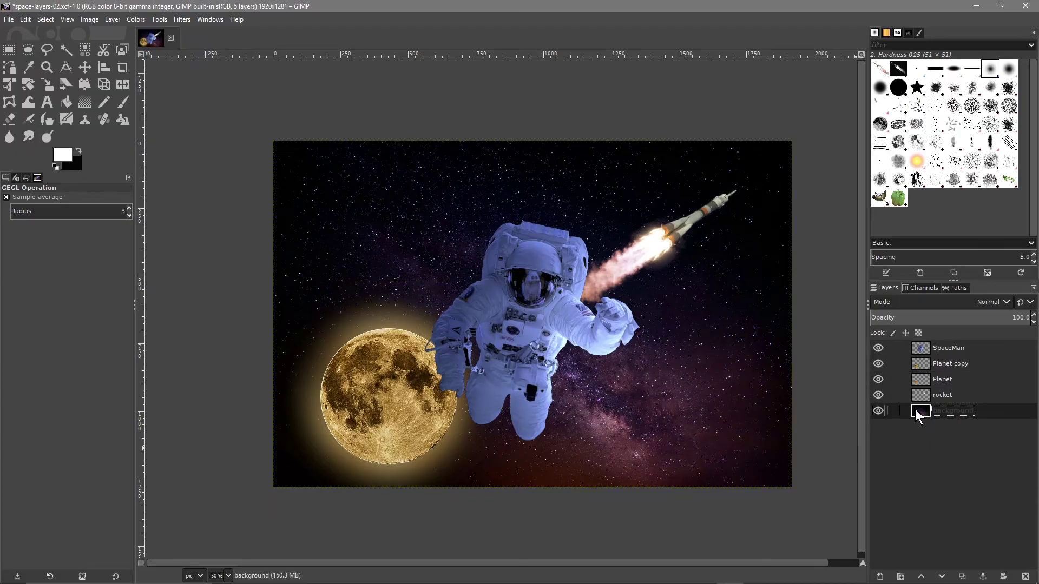
pyautogui.rightClick(922, 414)
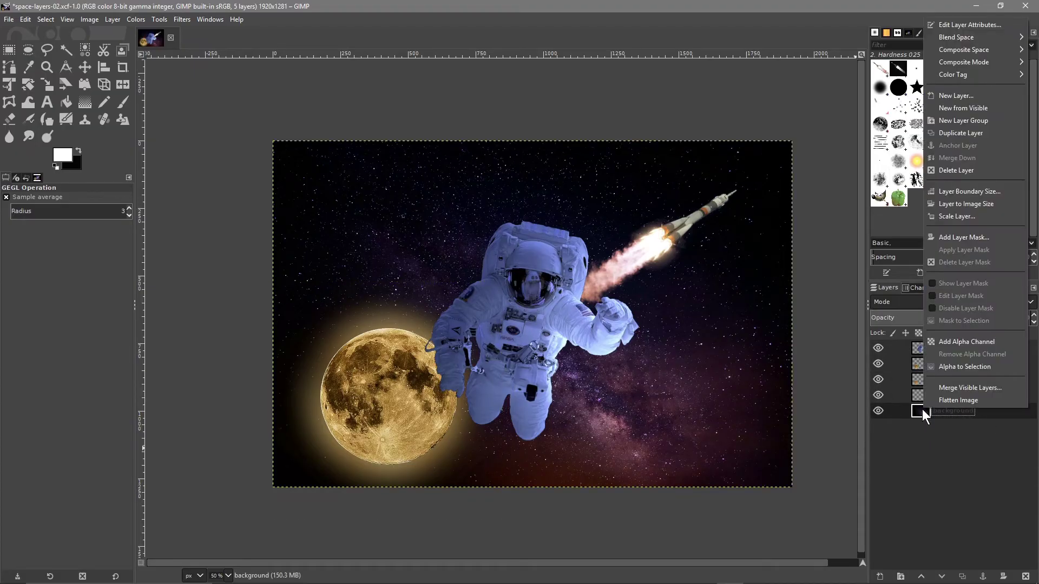
pyautogui.click(937, 135)
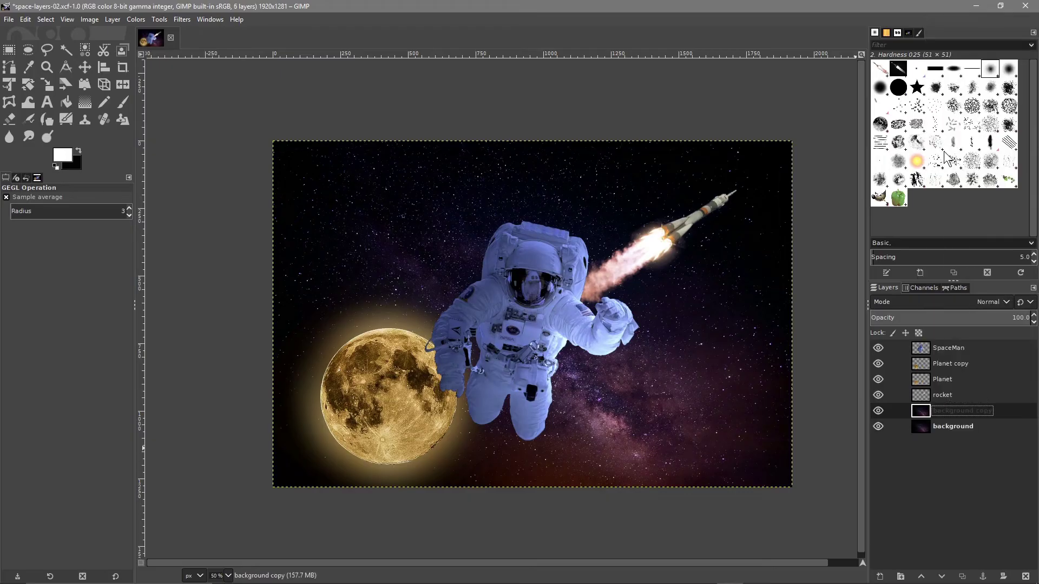
pyautogui.click(924, 425)
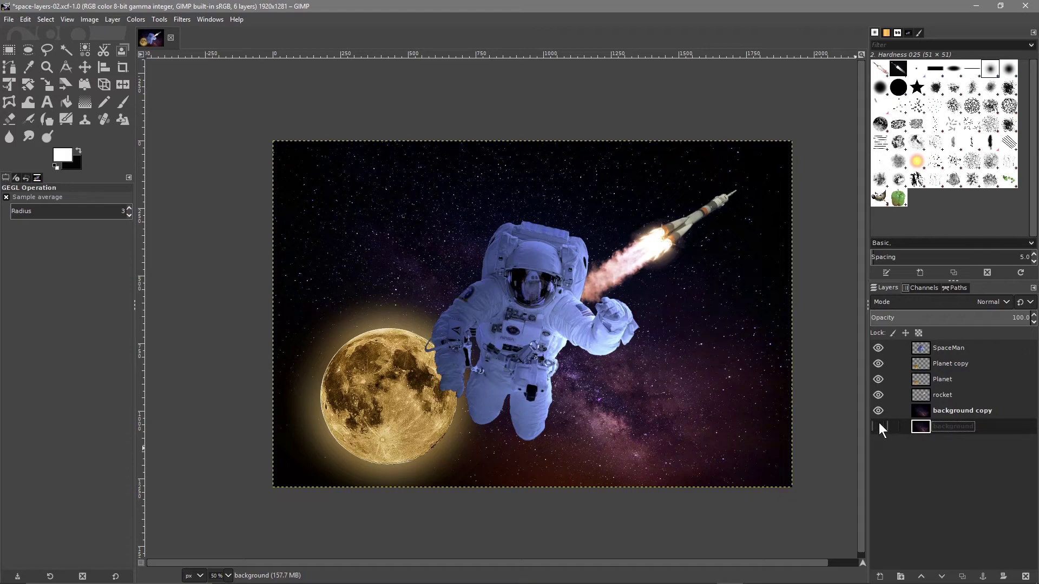
pyautogui.click(952, 410)
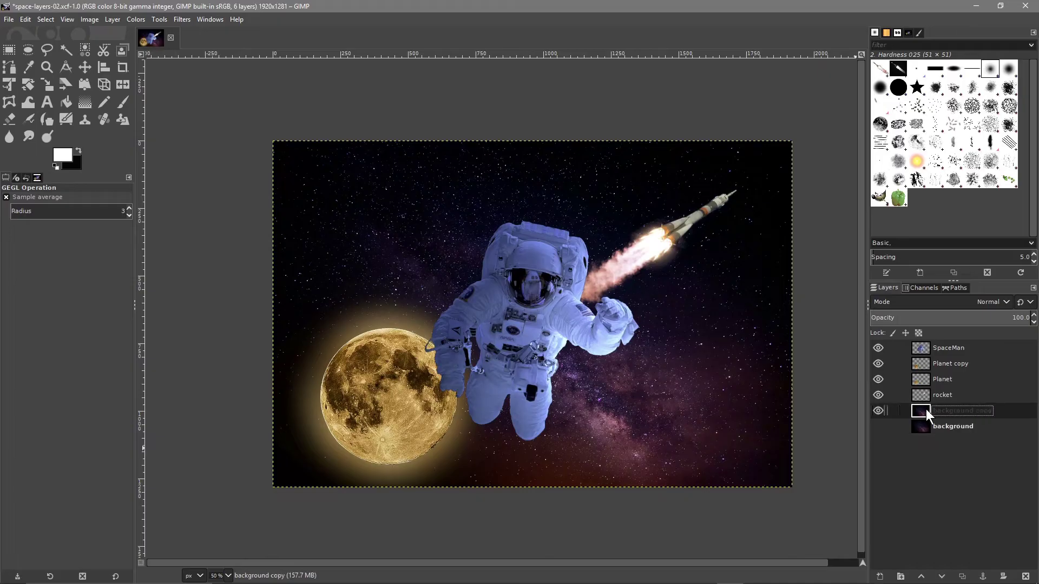
# Step: Apply a Lens Flare to the background copy layer, centred above the moon at X 0.167 and Y 0.189
pyautogui.click(181, 19)
pyautogui.moveTo(204, 126)
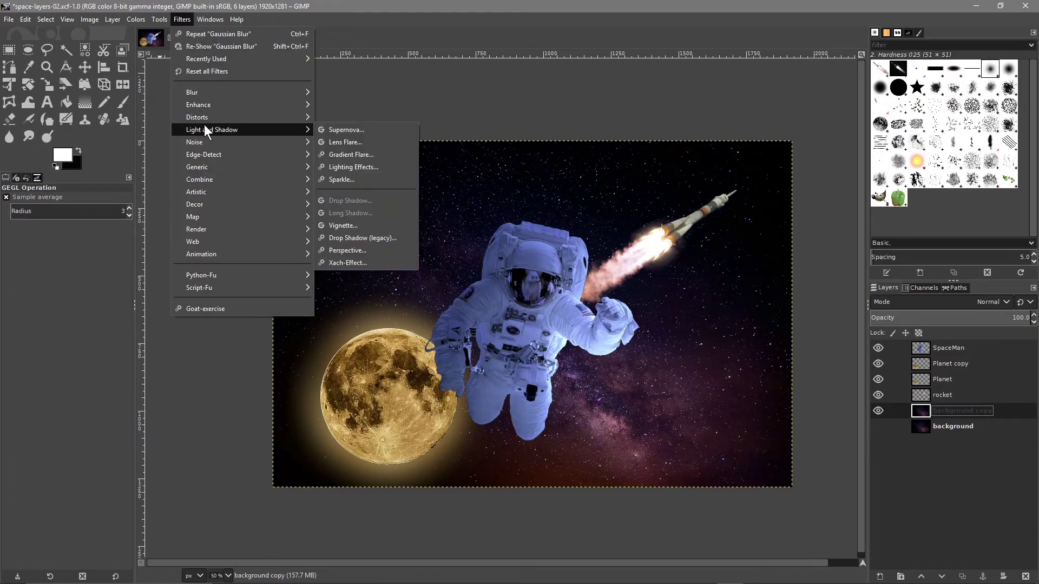
pyautogui.click(343, 142)
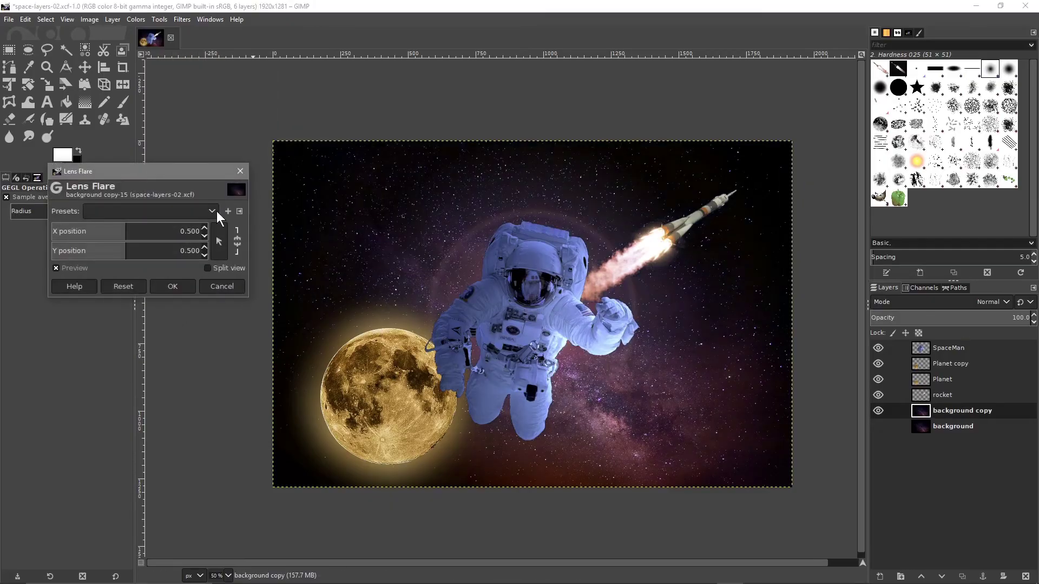
pyautogui.click(219, 242)
pyautogui.click(332, 186)
pyautogui.click(374, 224)
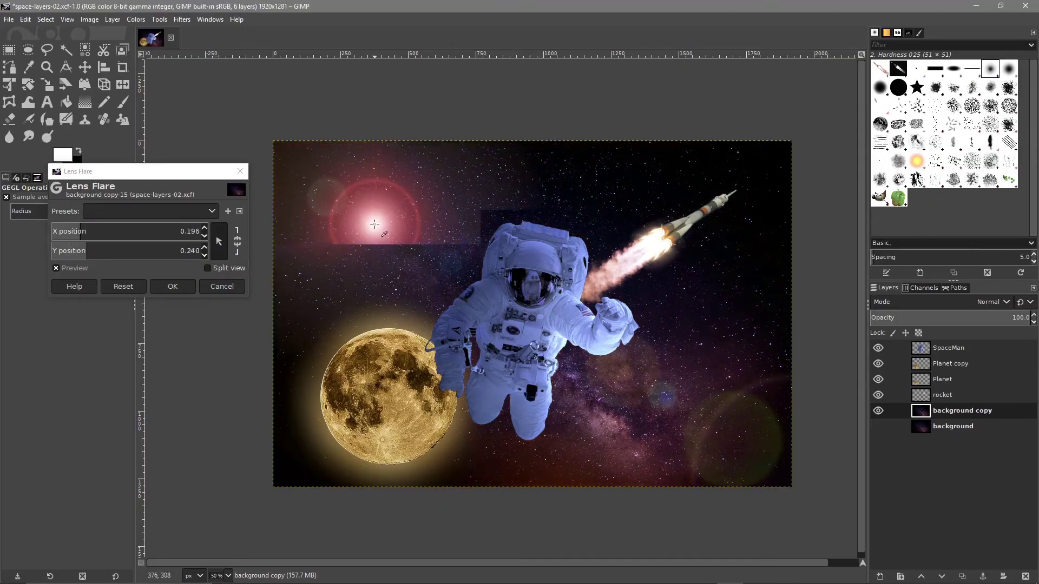
pyautogui.click(353, 197)
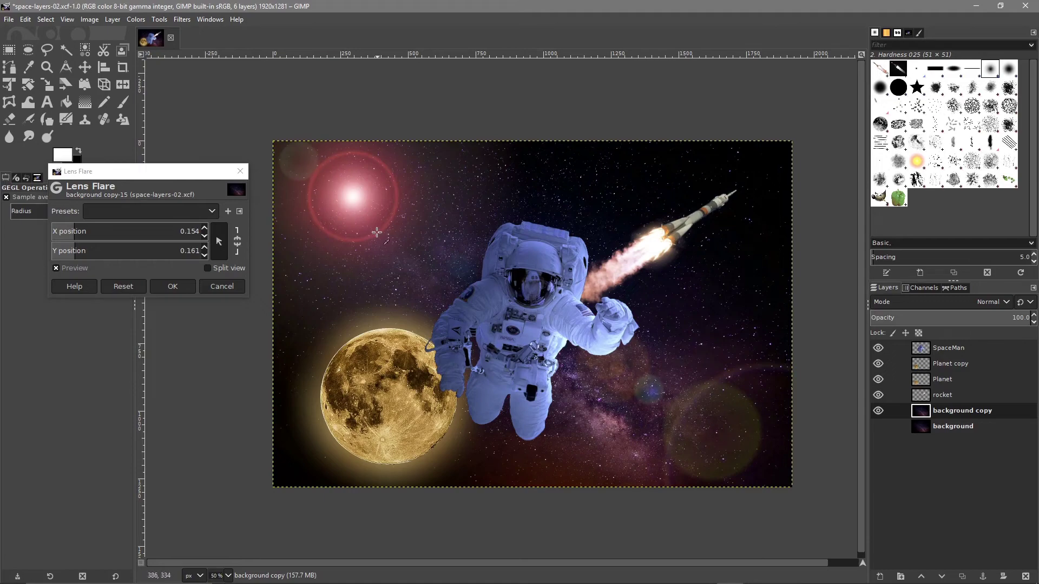
pyautogui.click(452, 272)
pyautogui.click(593, 371)
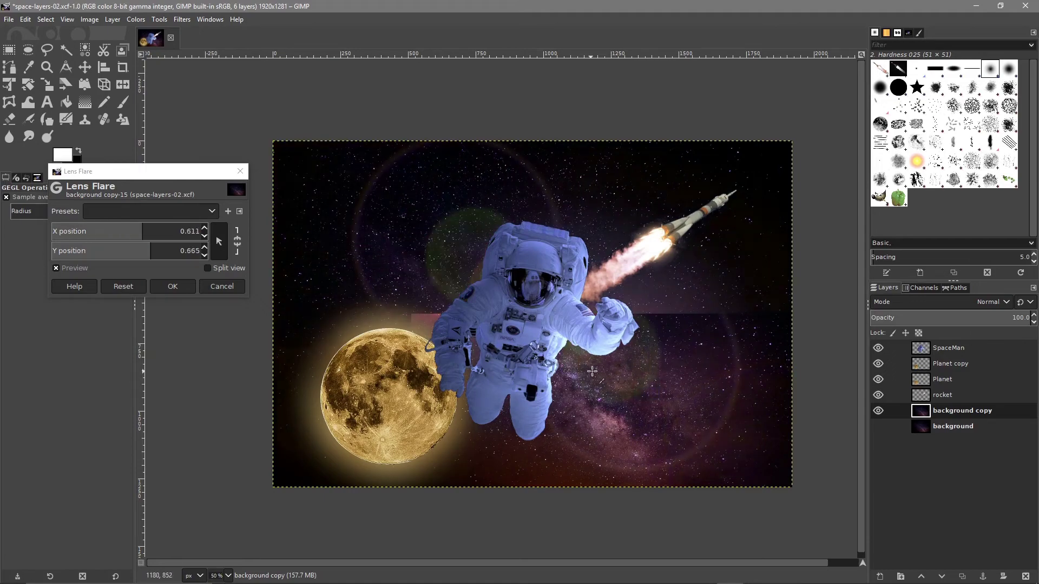
pyautogui.click(524, 293)
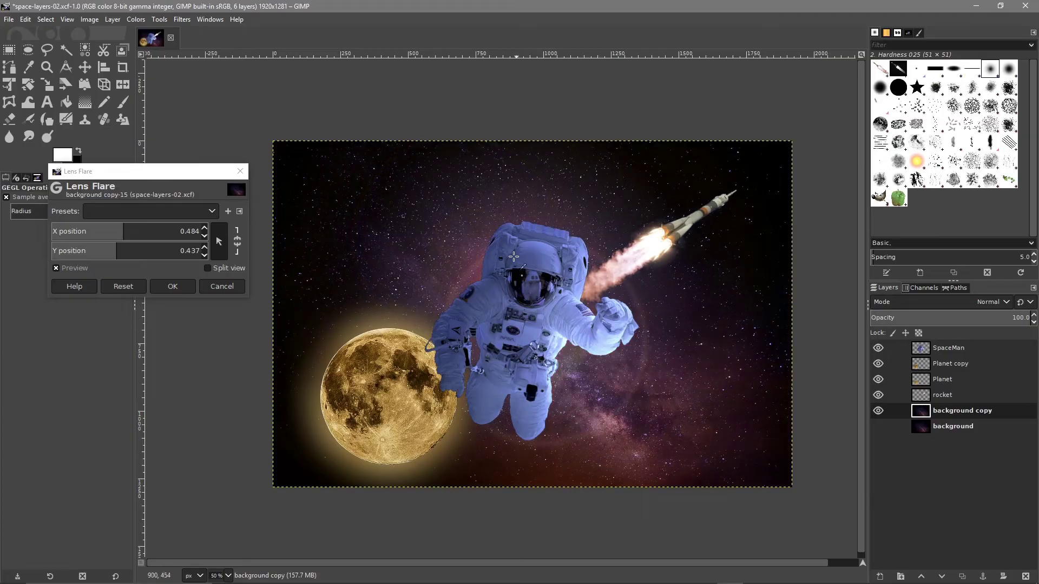
pyautogui.click(527, 298)
pyautogui.moveTo(478, 288); pyautogui.dragTo(359, 206)
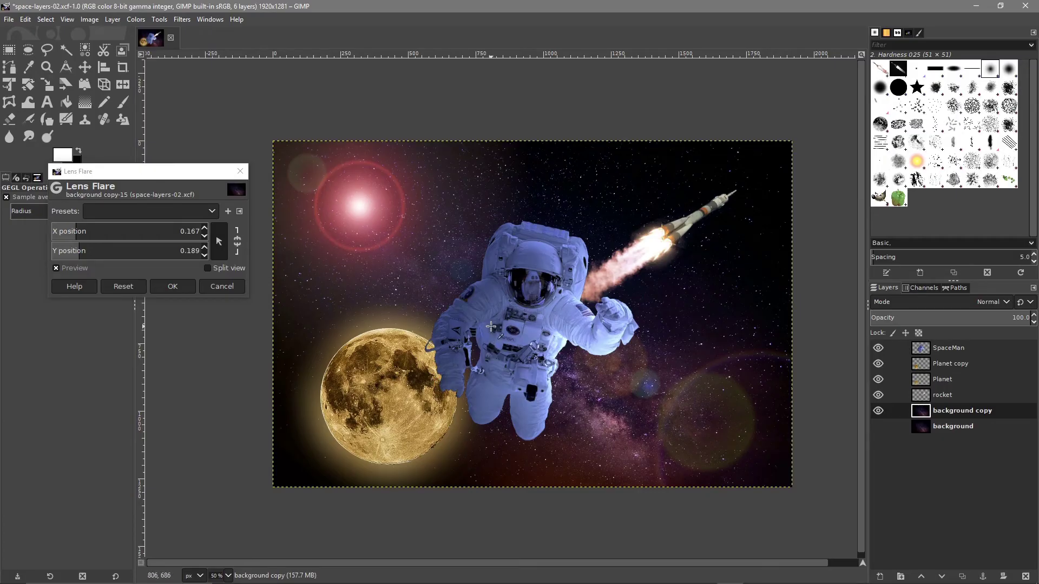
pyautogui.click(177, 285)
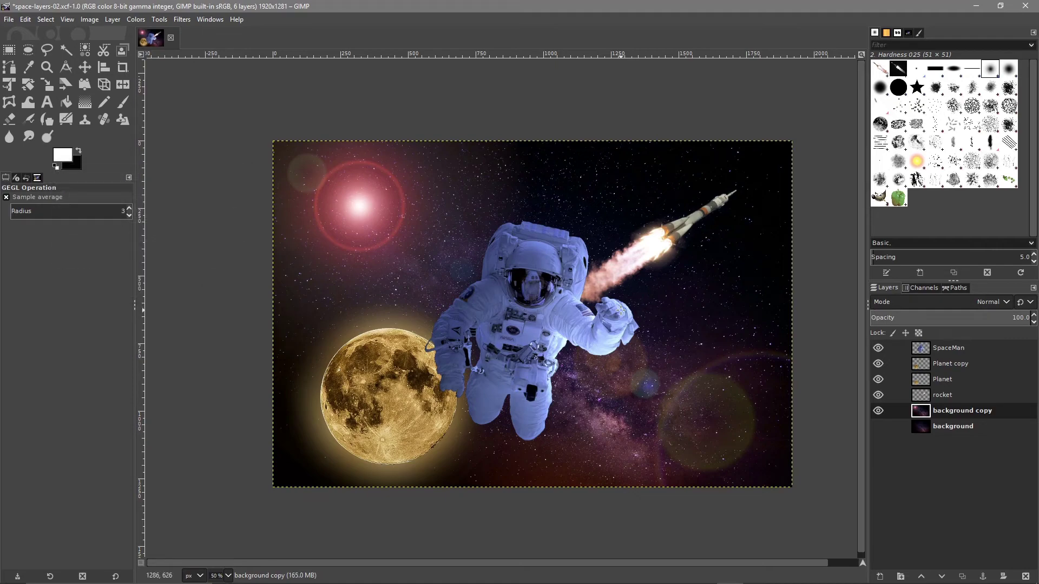
# Step: Start a Supernova on the background copy layer with its centre in the image's upper-right corner at X 0.996 and Y 0.006
pyautogui.click(182, 20)
pyautogui.moveTo(212, 128)
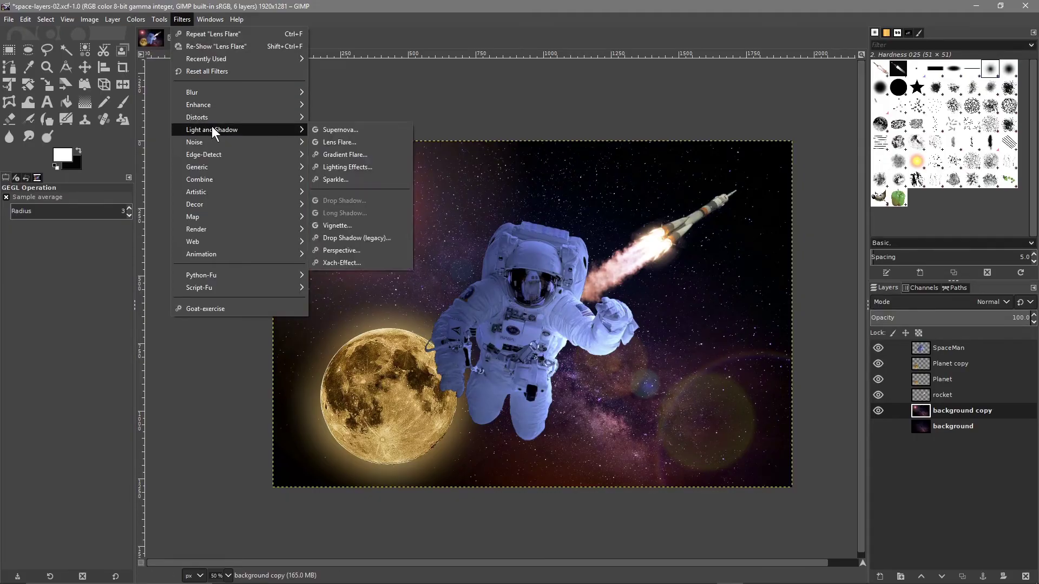
pyautogui.click(333, 131)
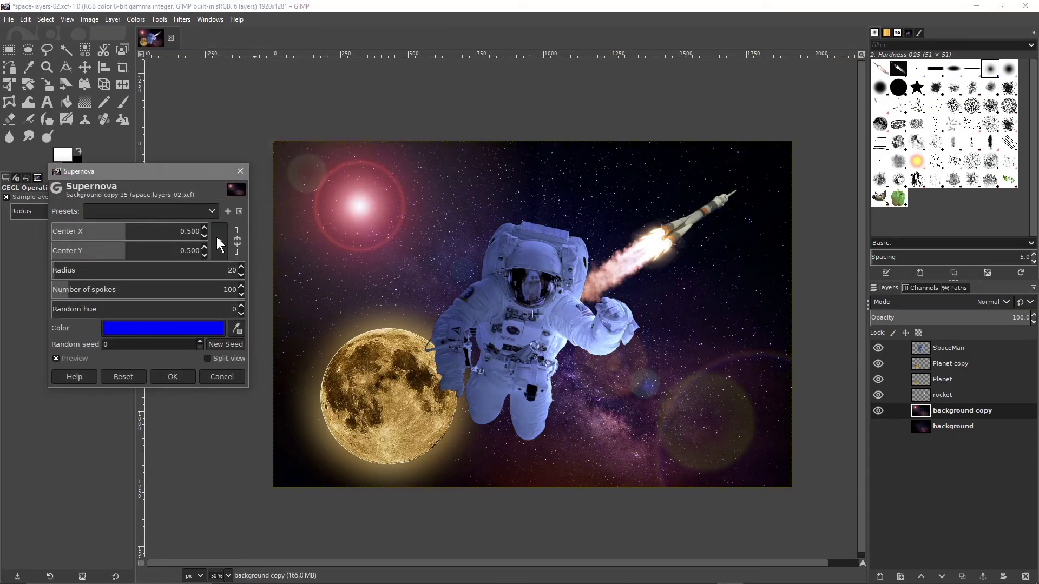
pyautogui.click(218, 241)
pyautogui.click(787, 144)
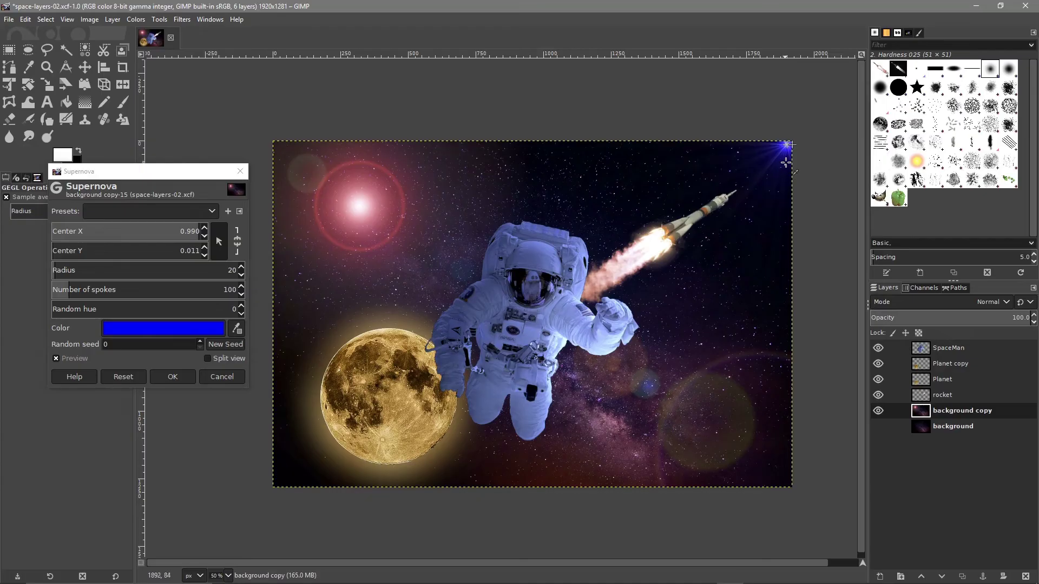
pyautogui.click(790, 143)
pyautogui.moveTo(790, 143); pyautogui.dragTo(792, 141)
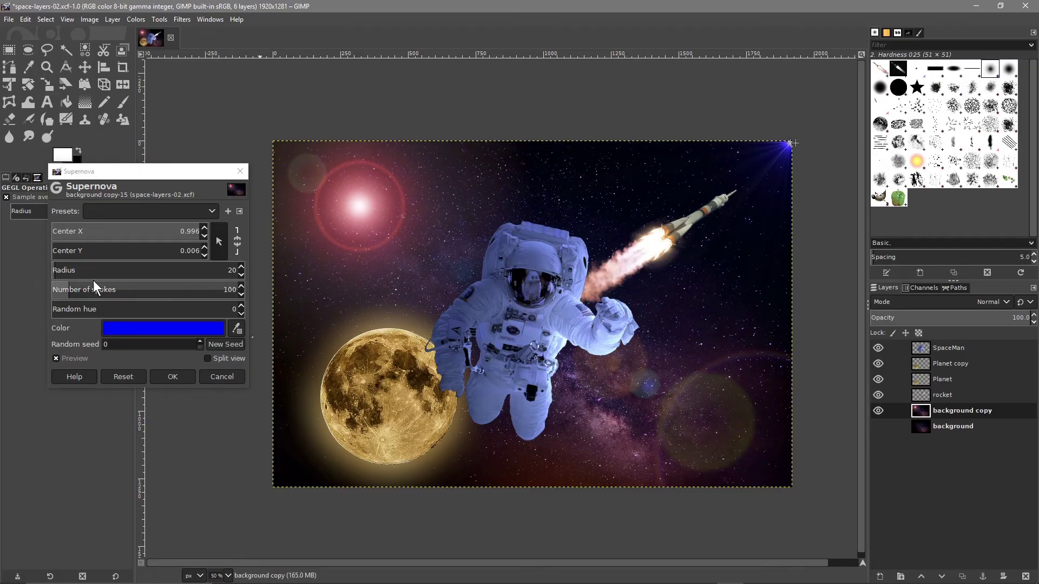
# Step: Set the supernova's radius to 184, its number of spokes to 142 and its colour to violet 7300ff
pyautogui.moveTo(64, 270); pyautogui.dragTo(85, 275)
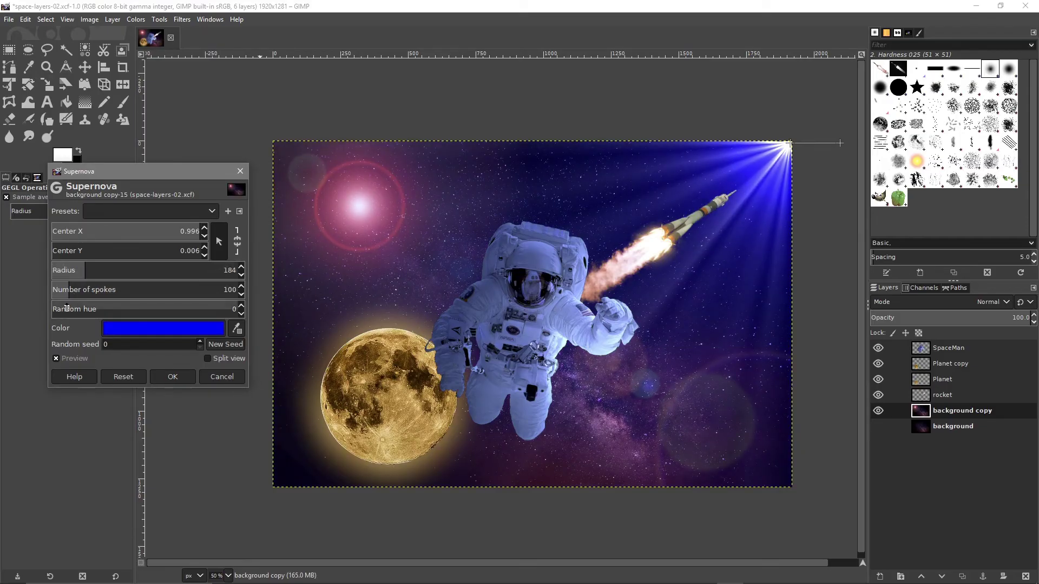
pyautogui.moveTo(92, 291); pyautogui.dragTo(150, 297)
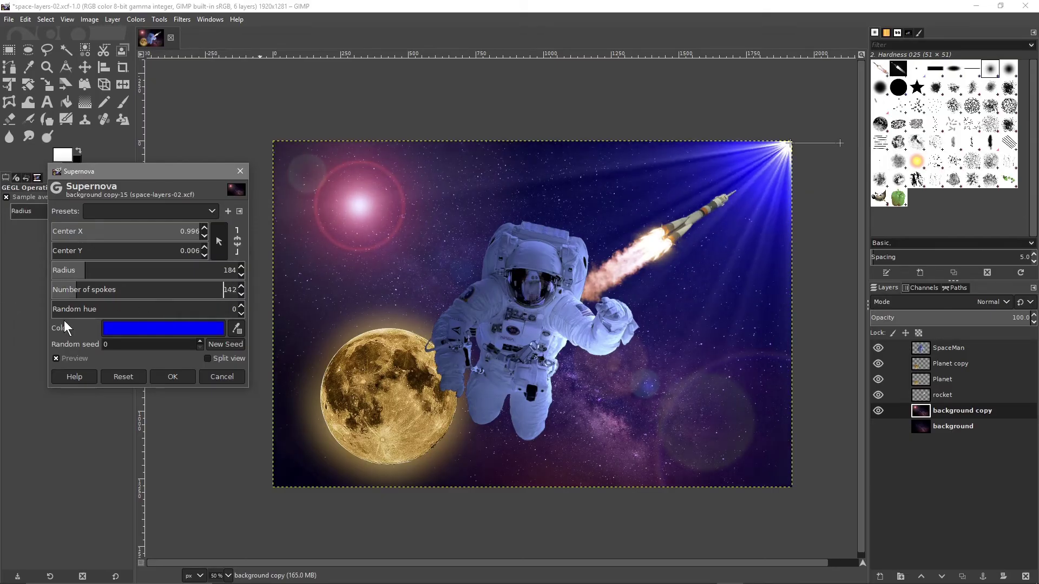
pyautogui.click(126, 330)
pyautogui.moveTo(107, 306)
pyautogui.mouseDown()
pyautogui.moveTo(115, 276)
pyautogui.moveTo(119, 300)
pyautogui.mouseUp()
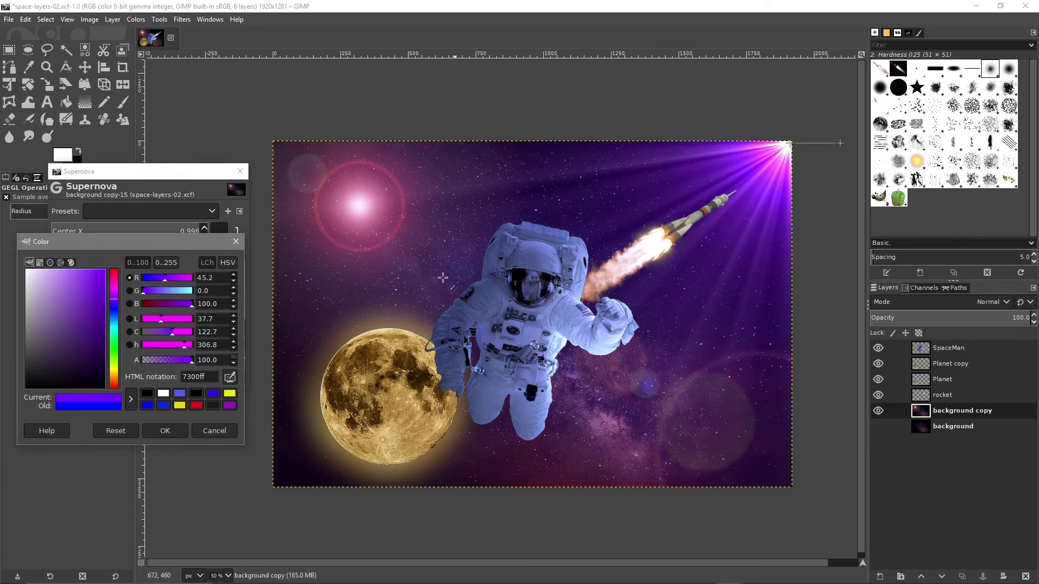
pyautogui.click(165, 431)
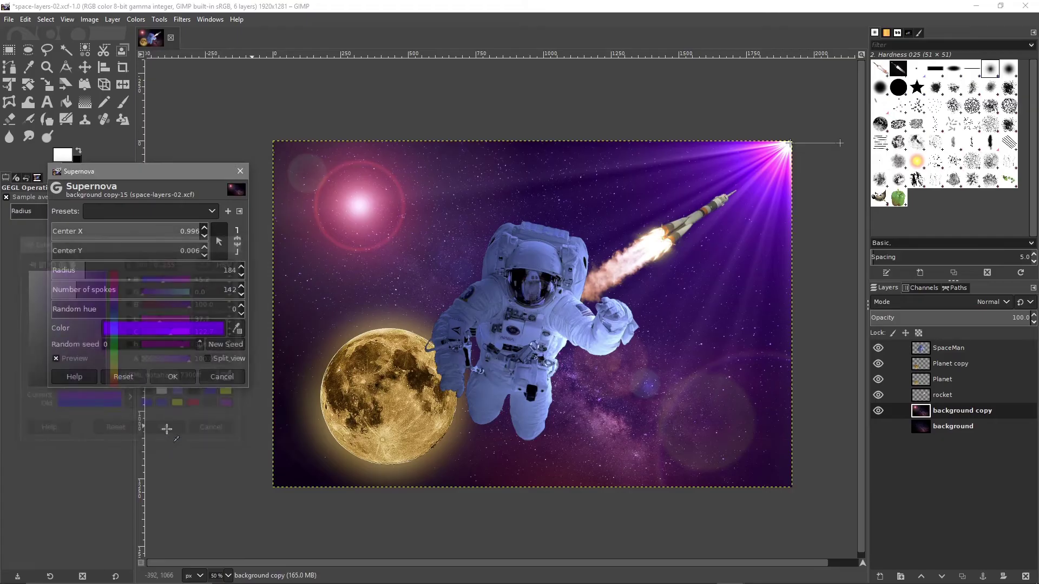
# Step: Set the supernova's random hue to 10 and radius to 108, and shift its centre to X 1.003 and Y -0.005
pyautogui.click(57, 309)
pyautogui.moveTo(57, 308)
pyautogui.mouseDown()
pyautogui.moveTo(185, 320)
pyautogui.moveTo(47, 313)
pyautogui.mouseUp()
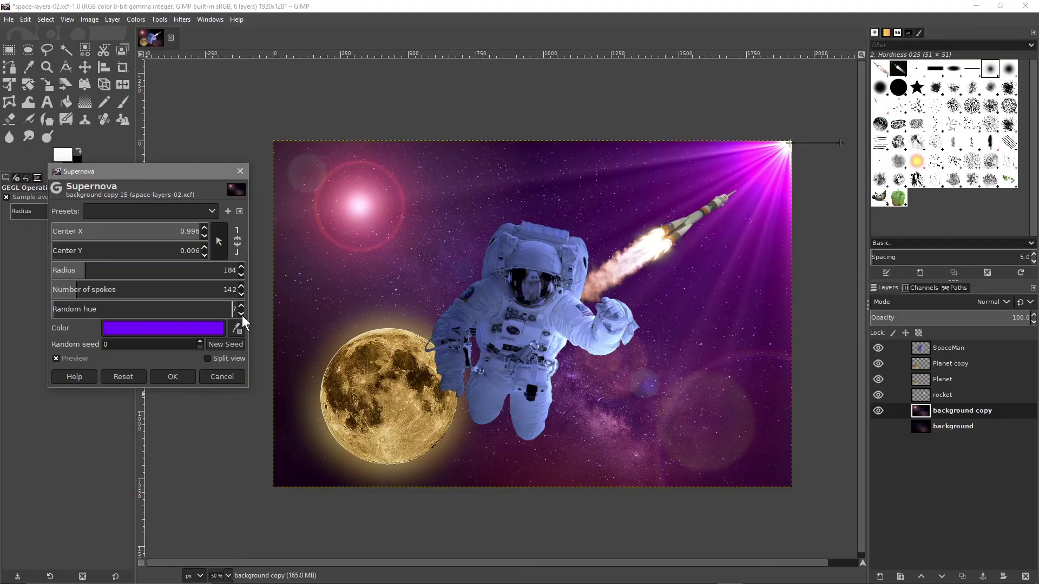
pyautogui.click(242, 307)
pyautogui.click(76, 269)
pyautogui.click(71, 270)
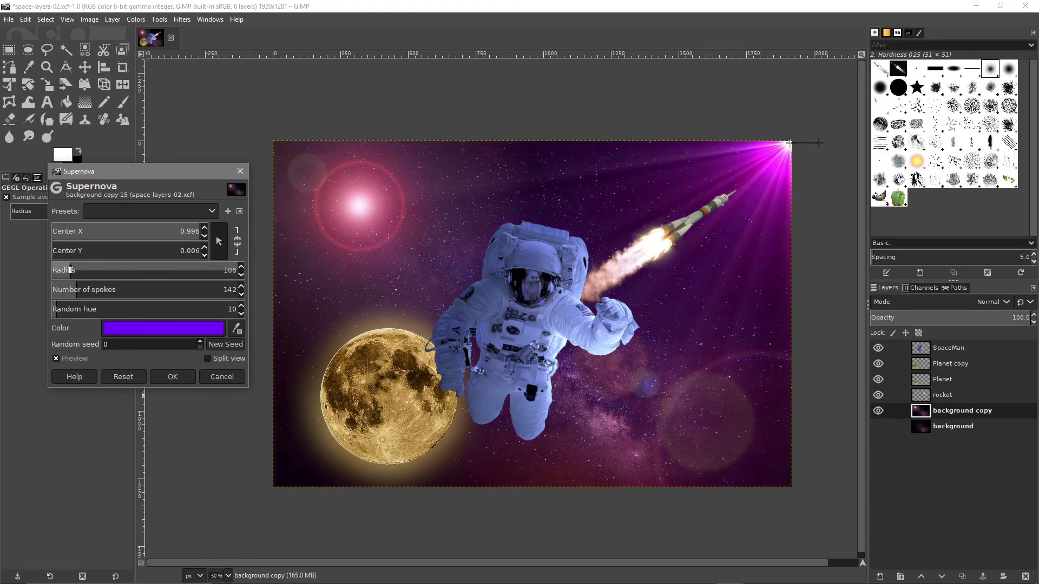
pyautogui.moveTo(71, 270)
pyautogui.mouseDown()
pyautogui.moveTo(102, 270)
pyautogui.moveTo(70, 274)
pyautogui.mouseUp()
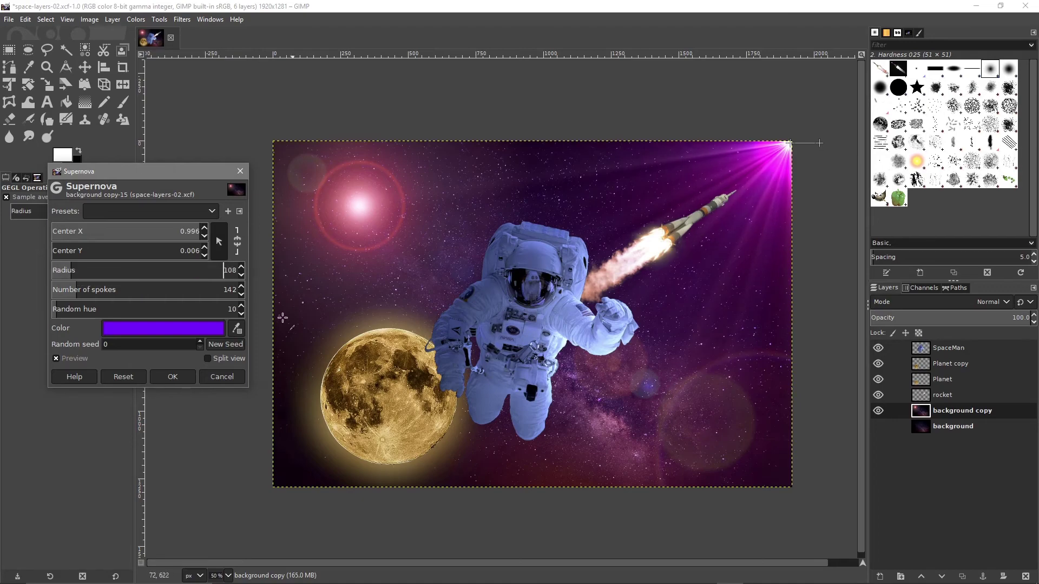
pyautogui.moveTo(790, 142); pyautogui.dragTo(794, 139)
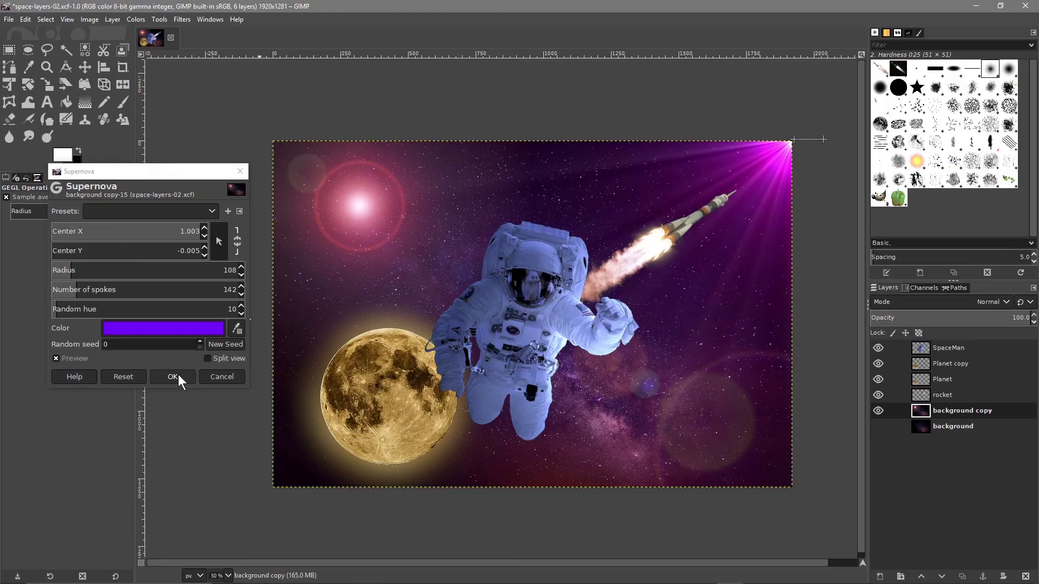
# Step: Try different random seed values from 0 to 9 for the supernova's ray pattern
pyautogui.click(199, 342)
pyautogui.click(200, 343)
pyautogui.click(199, 342)
pyautogui.click(200, 342)
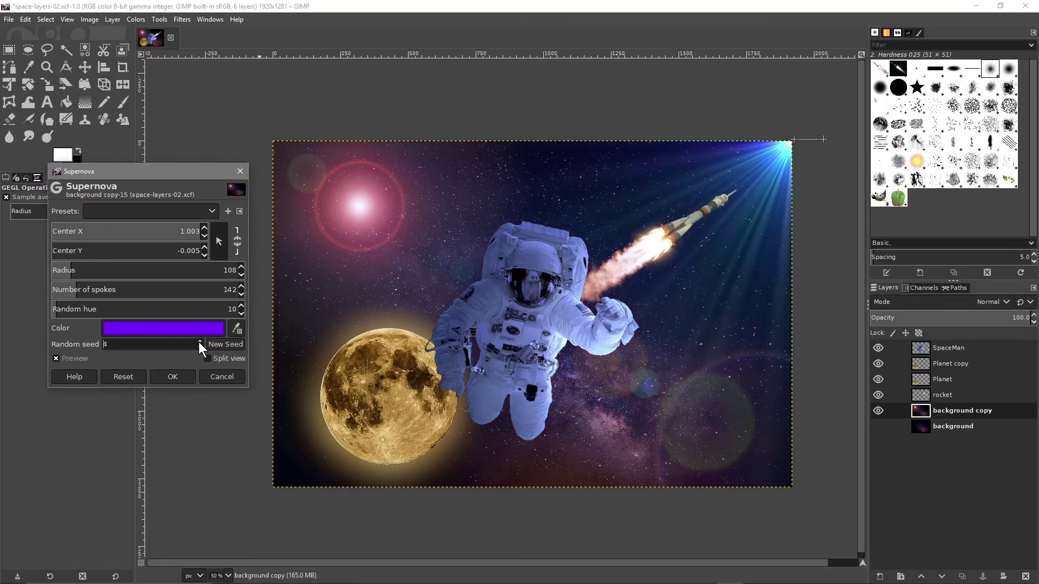
pyautogui.click(200, 342)
pyautogui.click(199, 342)
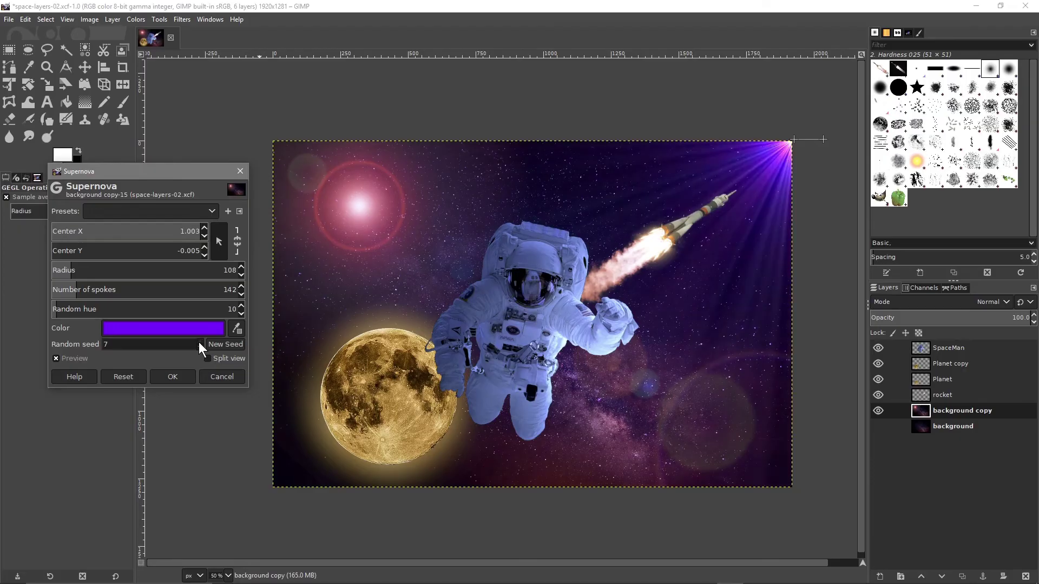
pyautogui.click(199, 342)
pyautogui.click(199, 342)
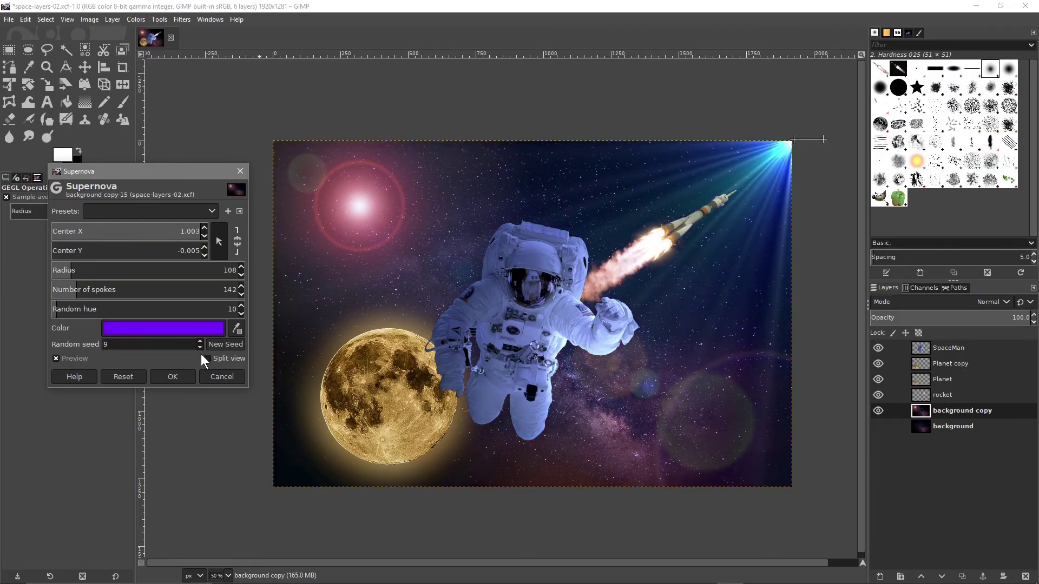
pyautogui.click(199, 347)
pyautogui.click(200, 348)
pyautogui.click(200, 348)
pyautogui.click(199, 348)
pyautogui.click(200, 347)
pyautogui.click(200, 347)
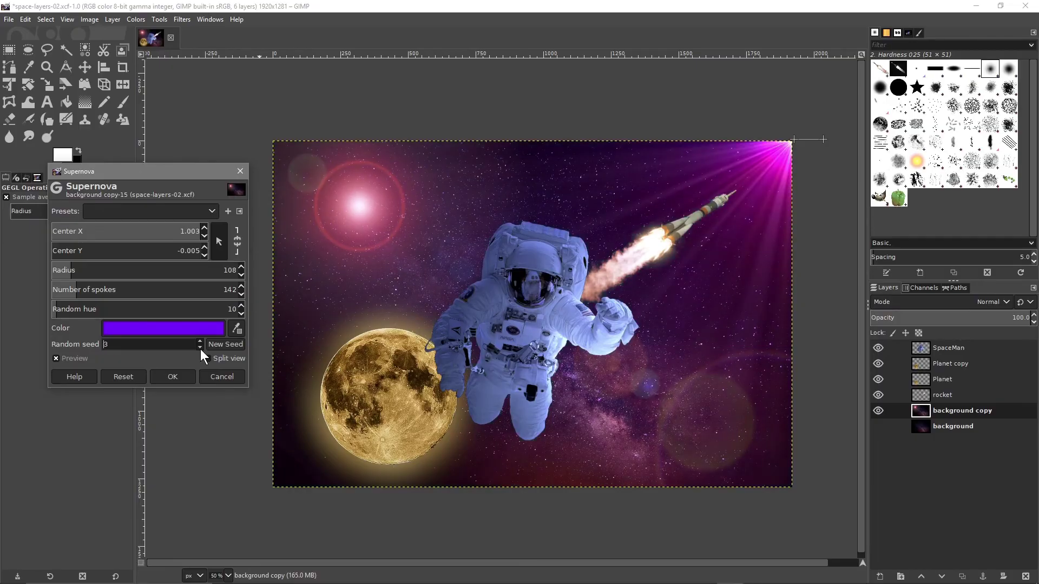
pyautogui.click(200, 348)
pyautogui.click(199, 348)
pyautogui.click(199, 347)
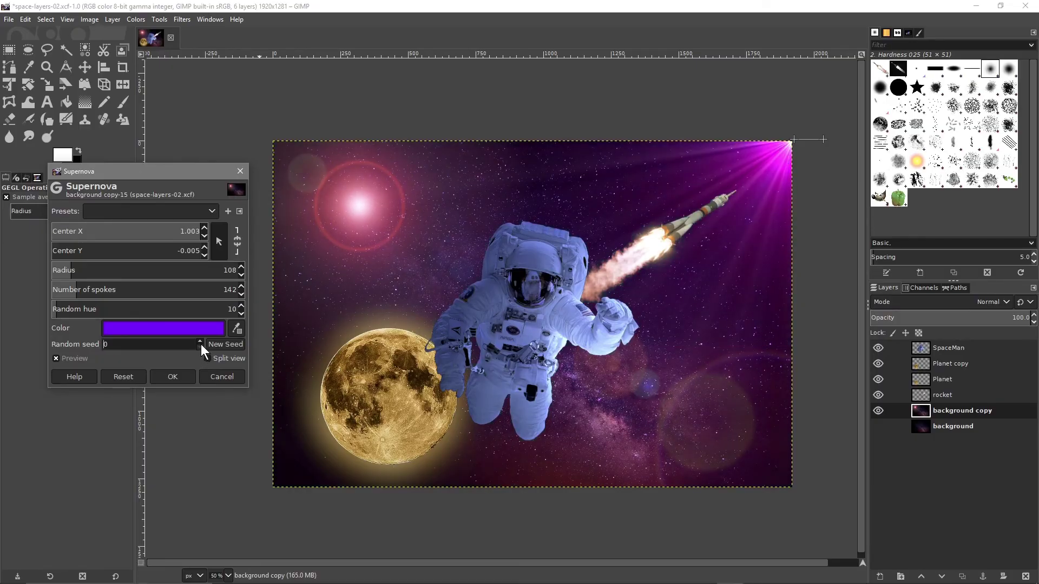
pyautogui.click(200, 343)
pyautogui.click(201, 343)
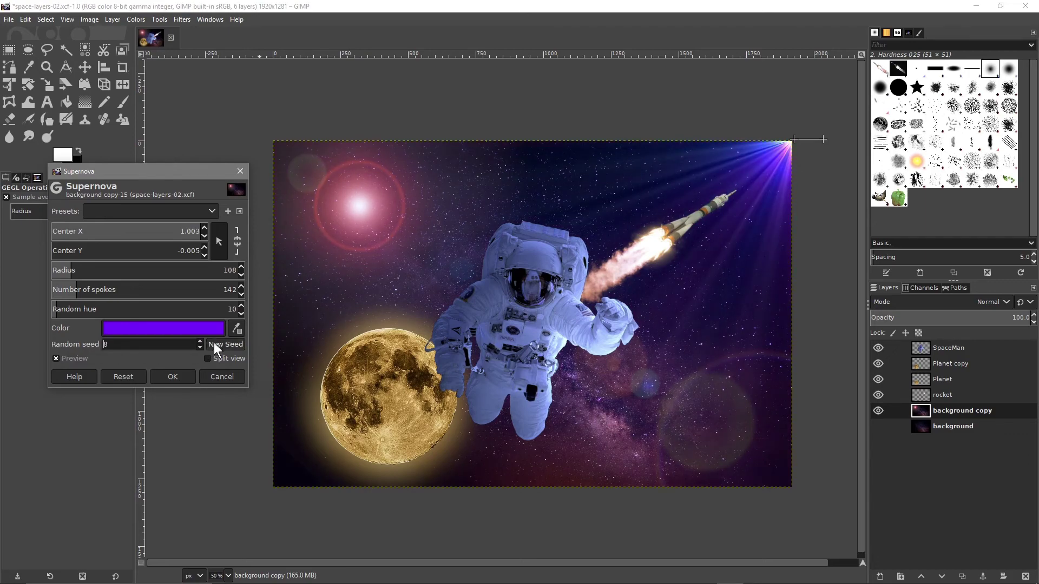
# Step: Generate new random seeds until the supernova's rays are purple-violet, and apply the Supernova filter
pyautogui.click(214, 344)
pyautogui.click(215, 344)
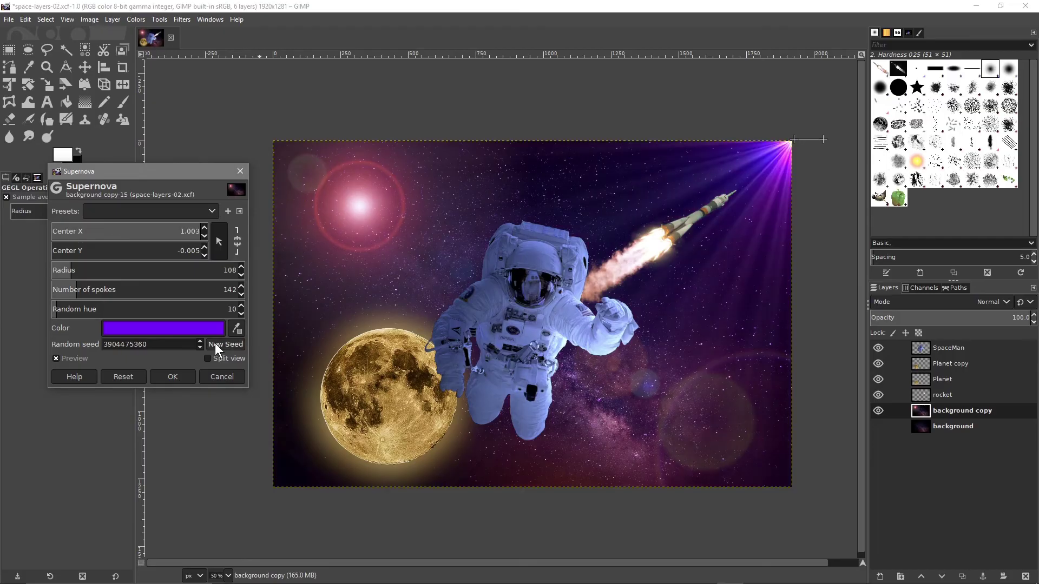
pyautogui.click(215, 345)
pyautogui.click(215, 344)
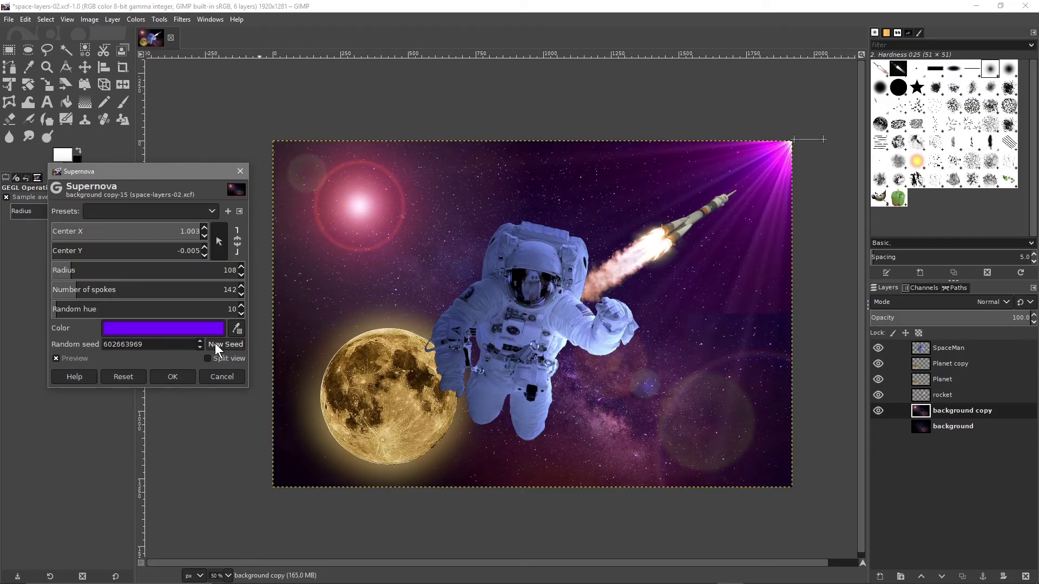
pyautogui.click(216, 345)
pyautogui.click(216, 344)
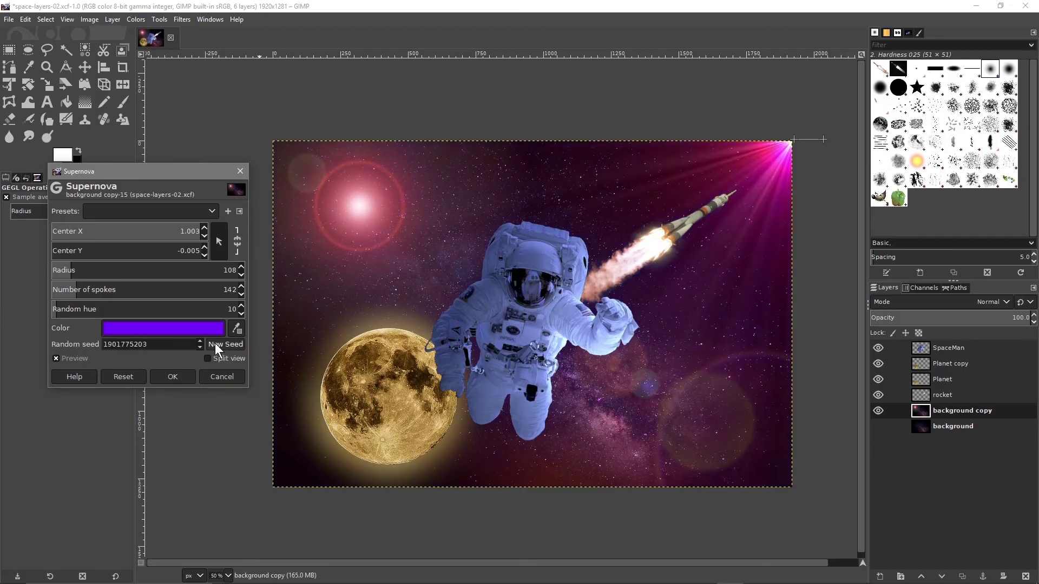
pyautogui.click(216, 344)
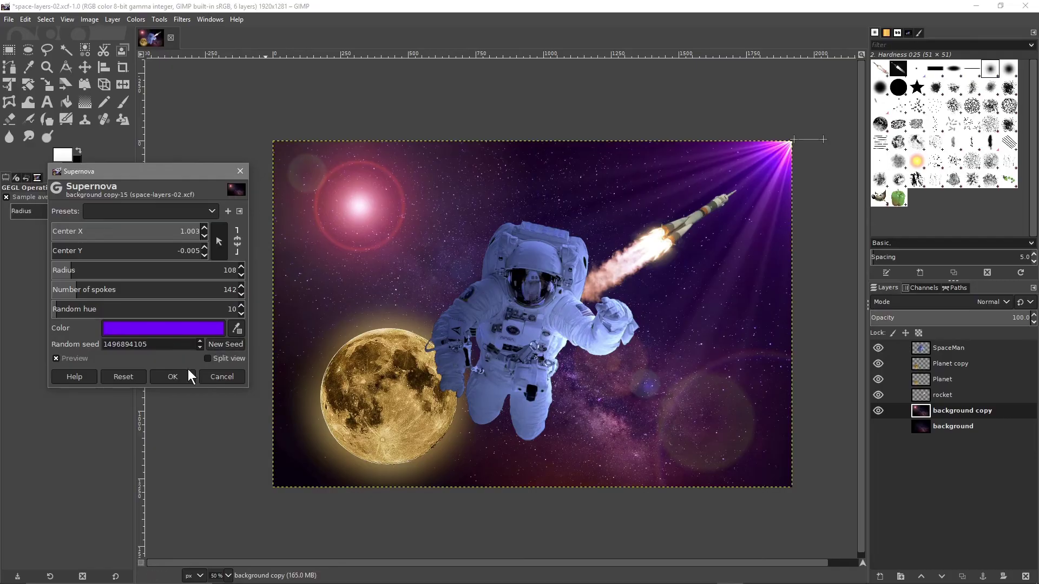
pyautogui.click(171, 377)
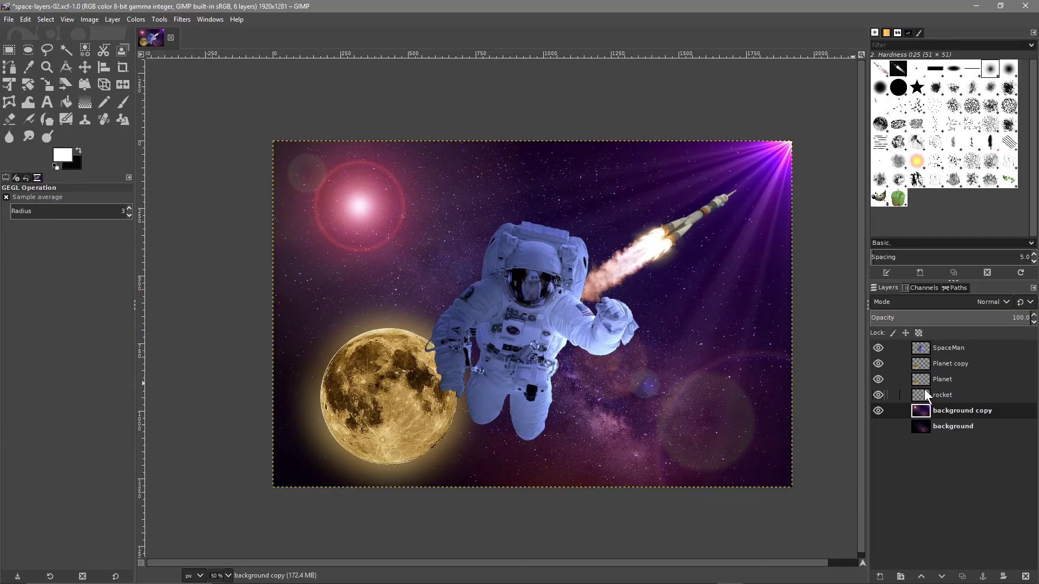
# Step: Duplicate the SpaceMan layer and make the original SpaceMan layer below the copy active
pyautogui.click(957, 351)
pyautogui.rightClick(956, 350)
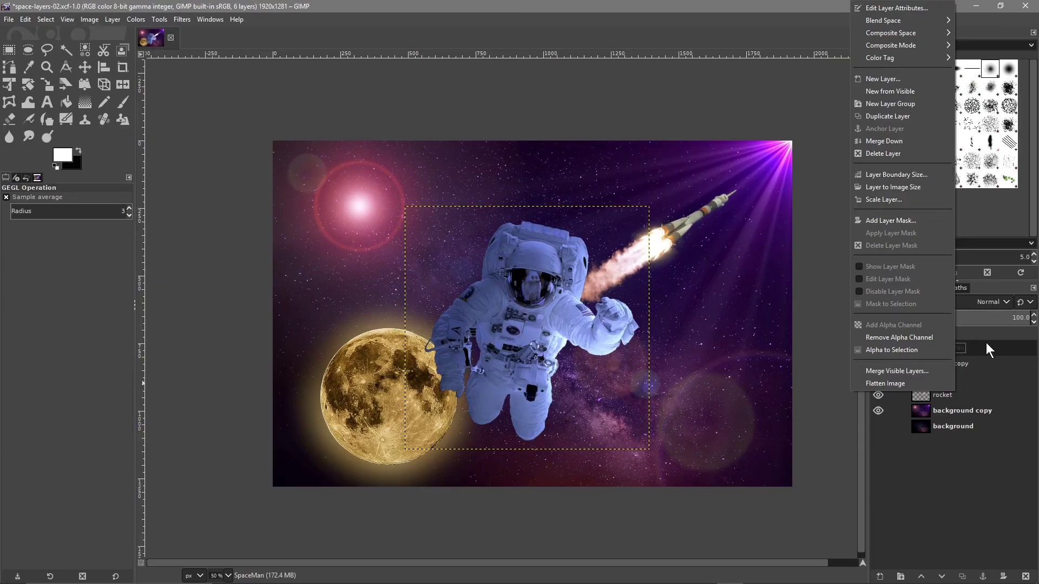
pyautogui.click(986, 343)
pyautogui.rightClick(970, 346)
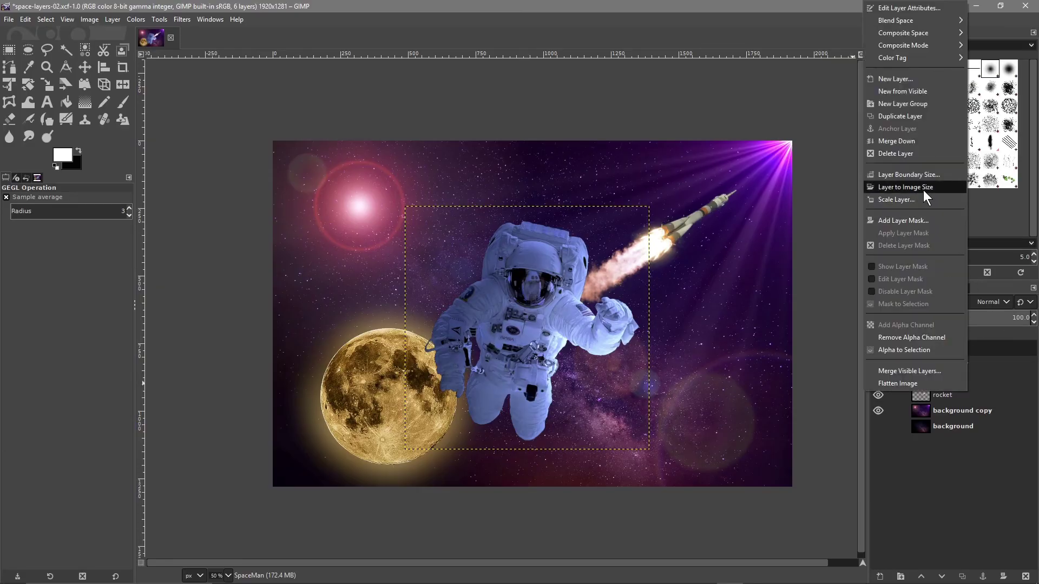
pyautogui.click(909, 117)
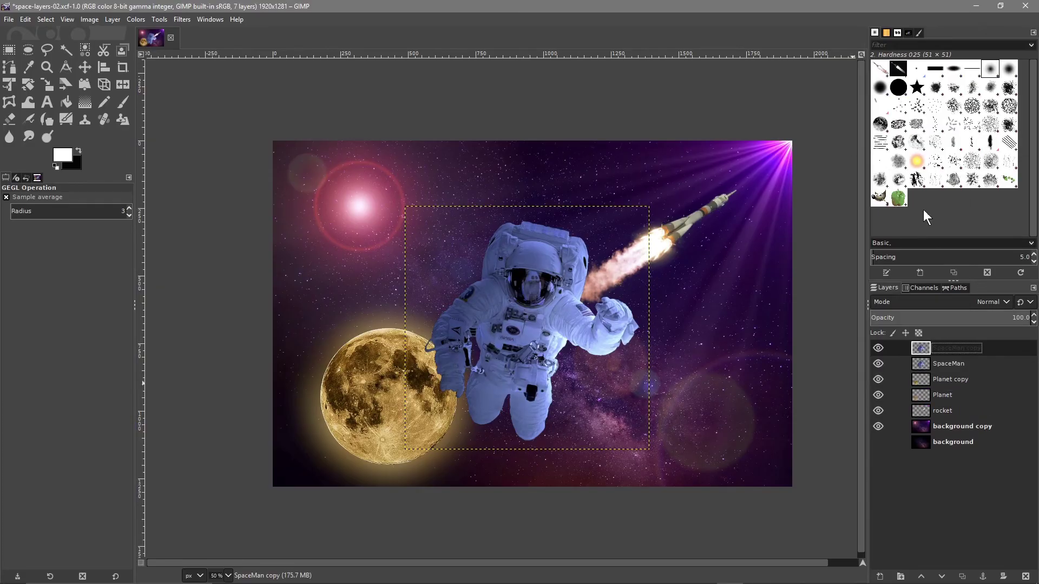
pyautogui.doubleClick(950, 362)
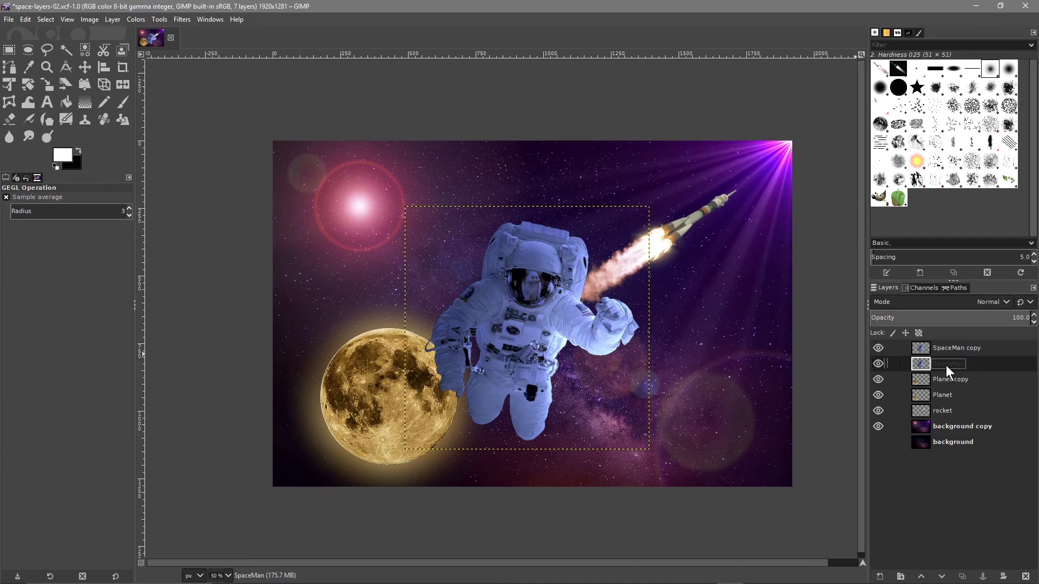
pyautogui.click(182, 21)
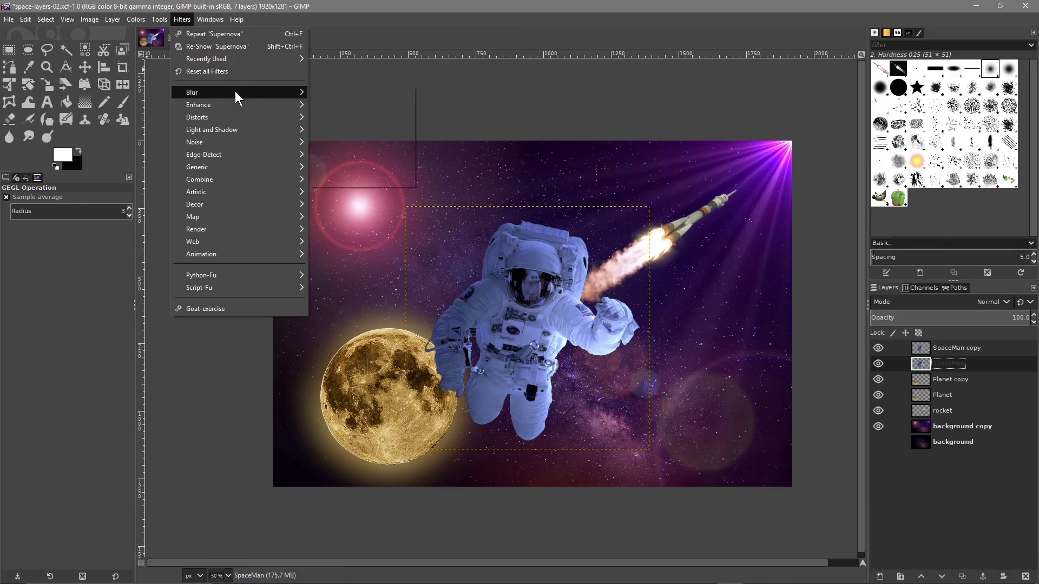
pyautogui.moveTo(220, 93)
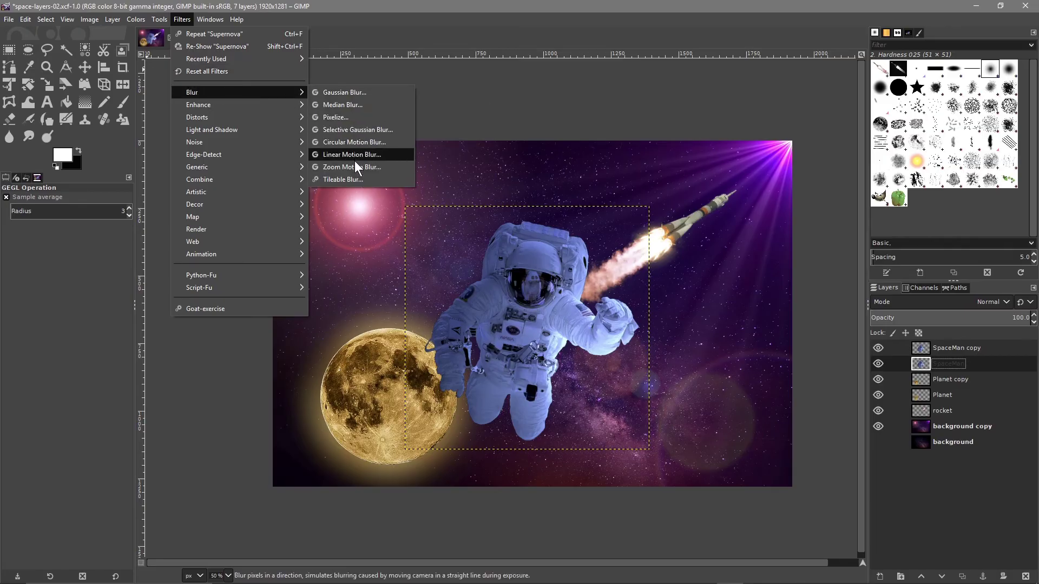
pyautogui.click(355, 155)
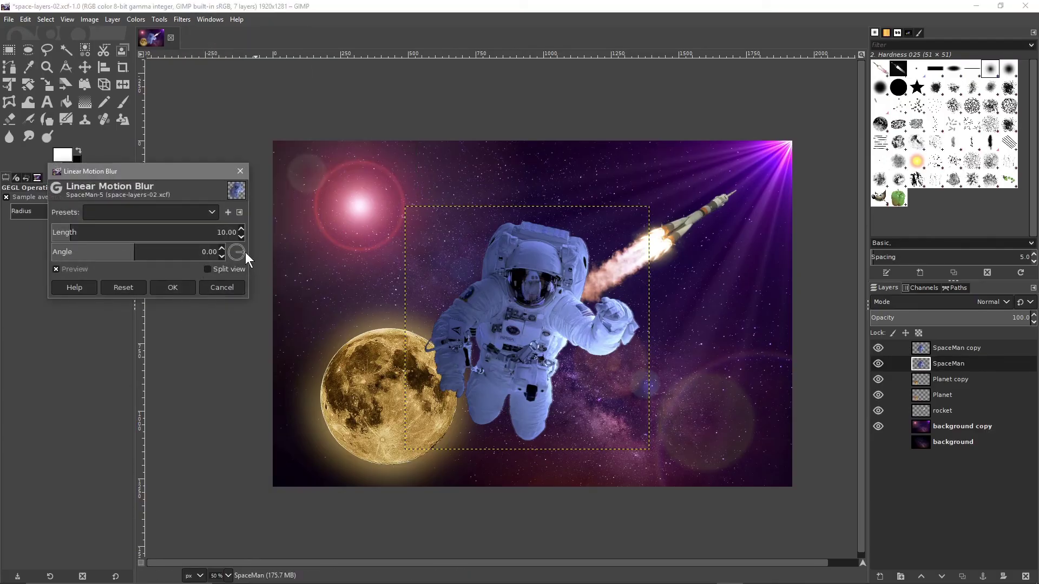
pyautogui.moveTo(243, 253); pyautogui.dragTo(232, 260)
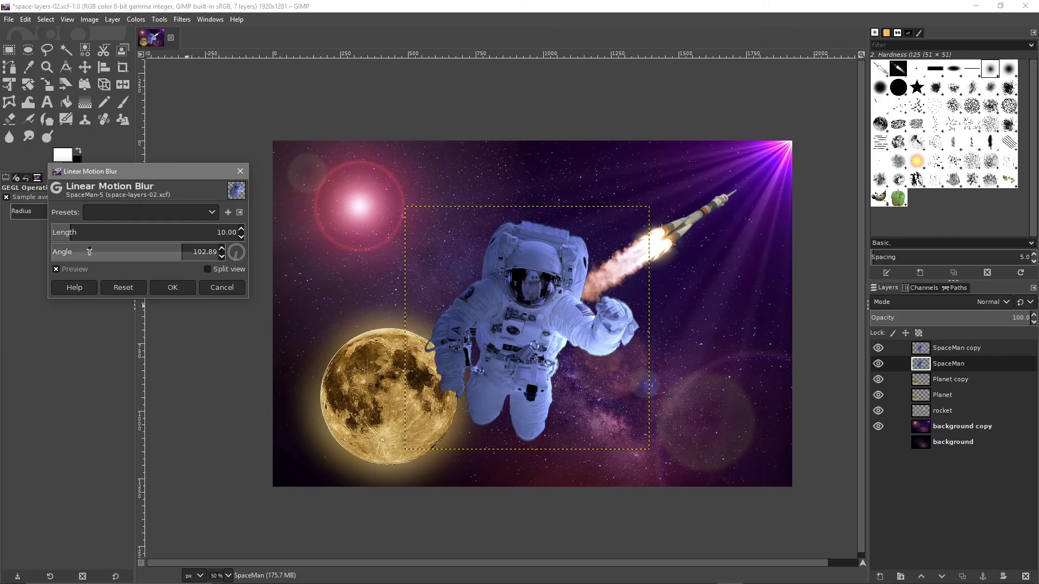
pyautogui.moveTo(76, 235); pyautogui.dragTo(127, 230)
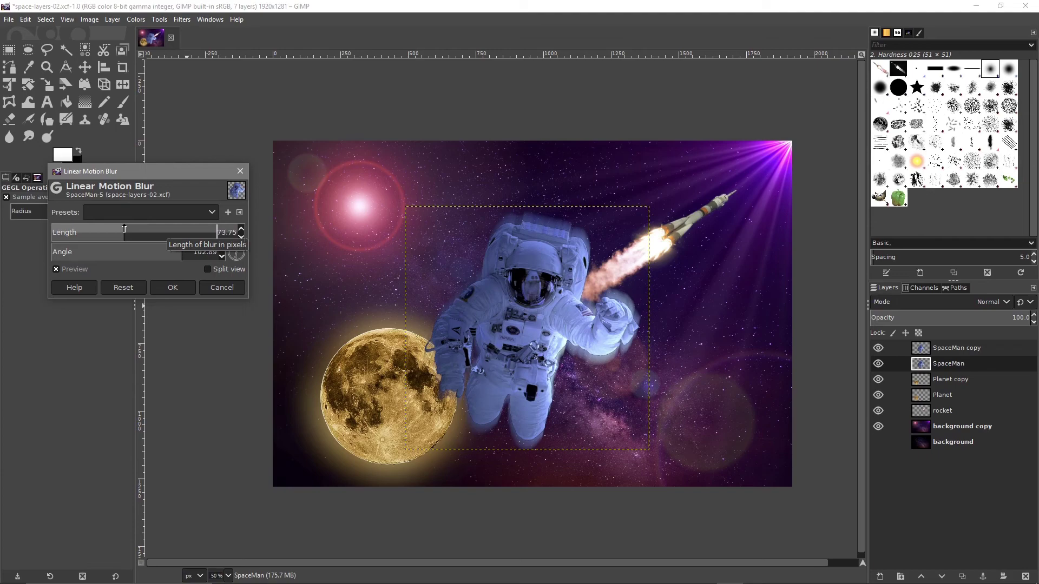
pyautogui.click(235, 260)
pyautogui.click(242, 250)
pyautogui.moveTo(242, 248)
pyautogui.mouseDown()
pyautogui.moveTo(233, 238)
pyautogui.moveTo(209, 248)
pyautogui.moveTo(232, 263)
pyautogui.mouseUp()
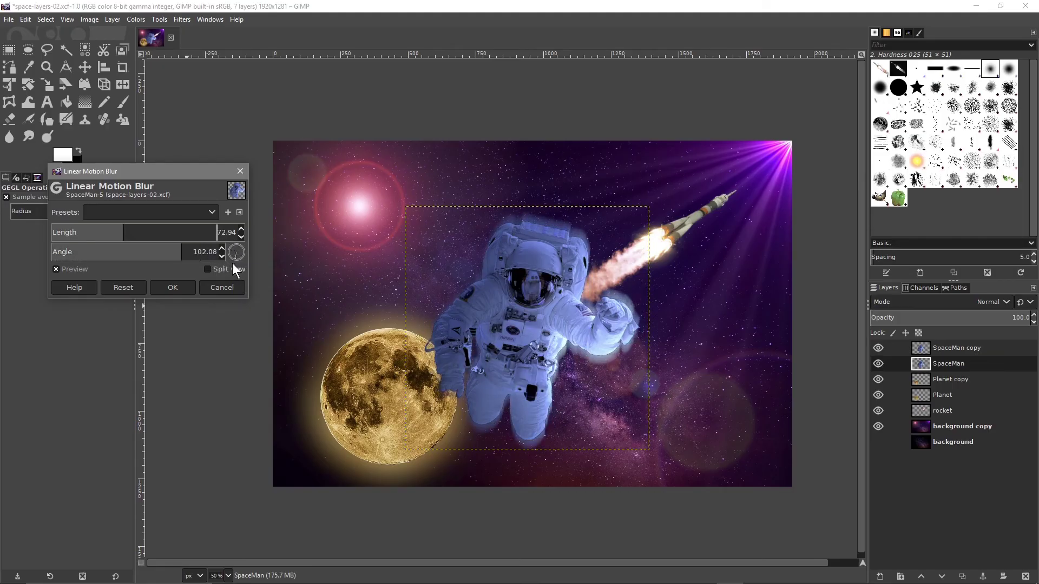
pyautogui.moveTo(119, 232); pyautogui.dragTo(71, 232)
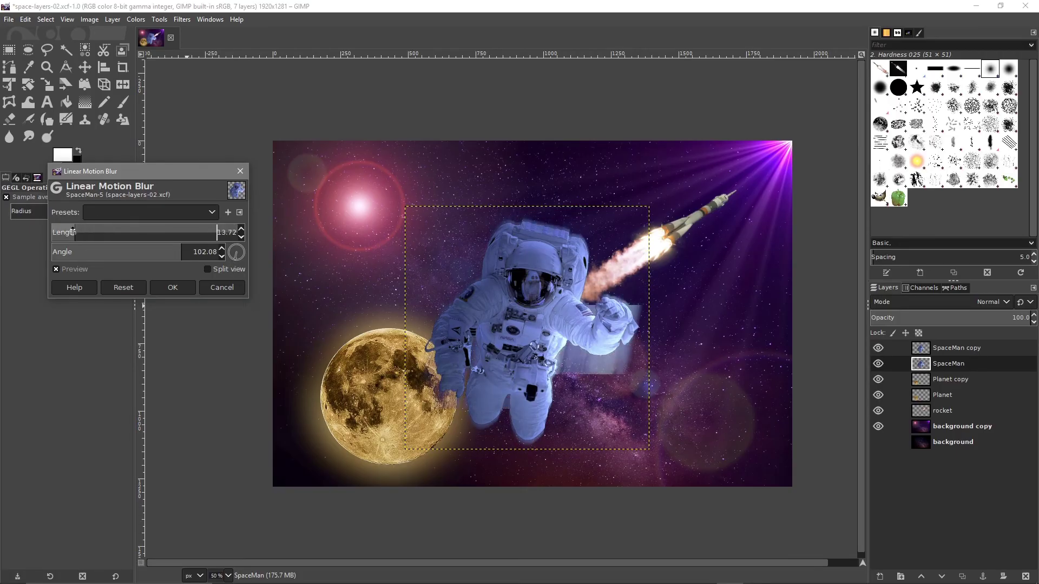
pyautogui.click(226, 285)
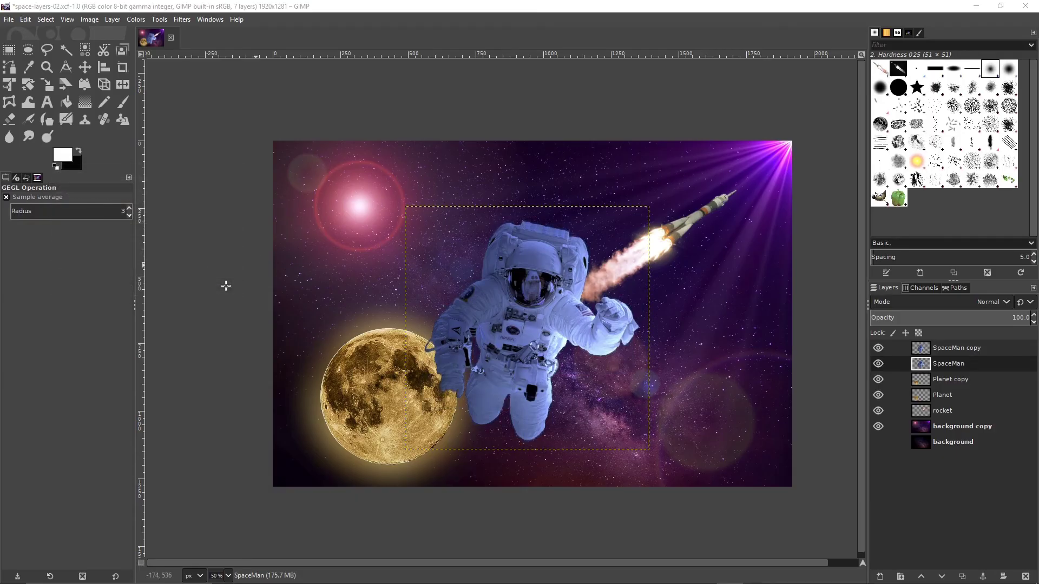
# Step: Apply a Gaussian Blur of 19.42 in both X and Y to the original SpaceMan layer to give the astronaut a glow
pyautogui.click(162, 23)
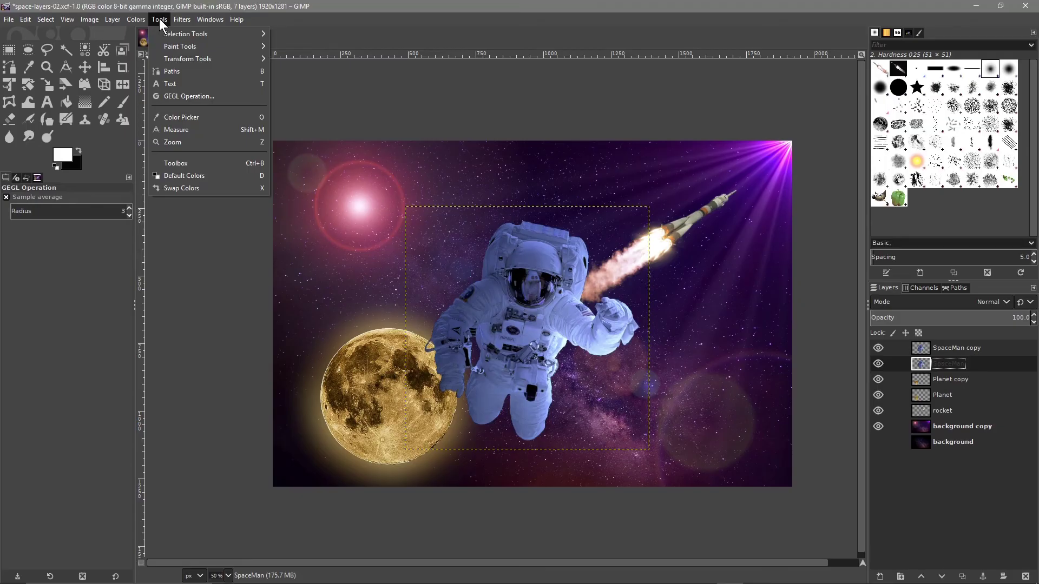
pyautogui.moveTo(184, 21)
pyautogui.moveTo(238, 93)
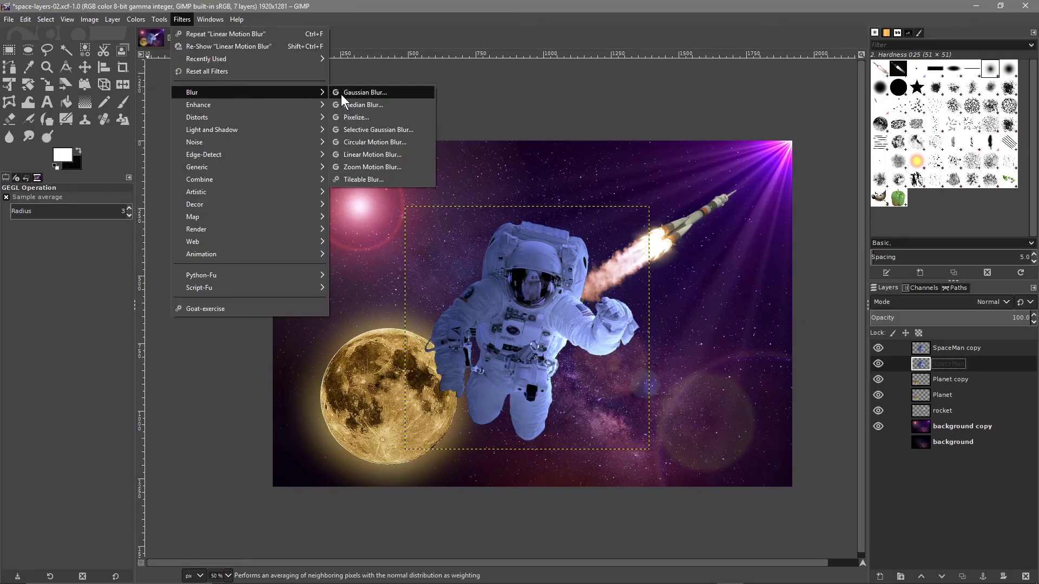
pyautogui.click(341, 94)
pyautogui.moveTo(64, 231); pyautogui.dragTo(86, 229)
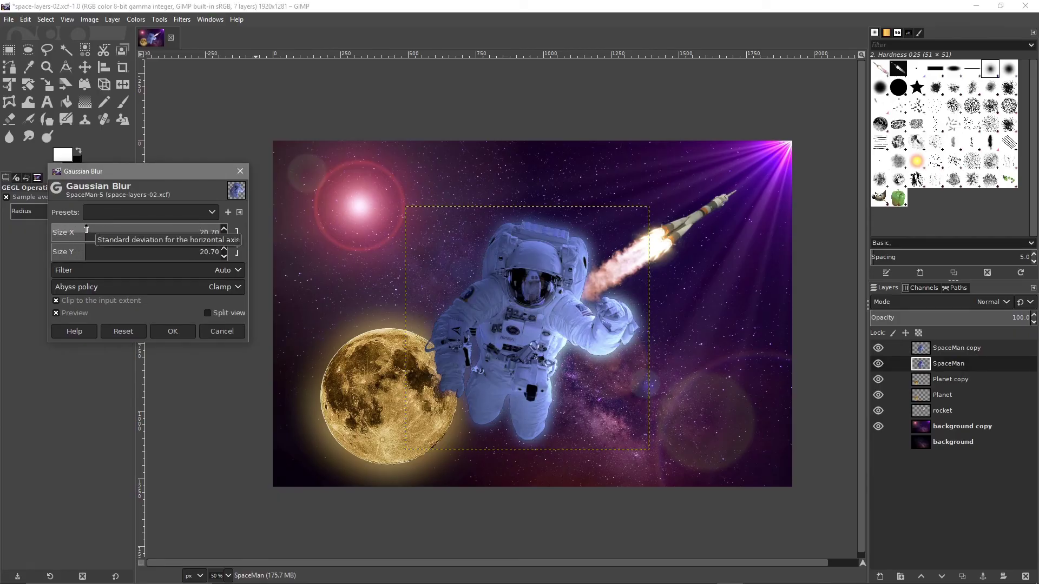
pyautogui.moveTo(86, 229); pyautogui.dragTo(84, 229)
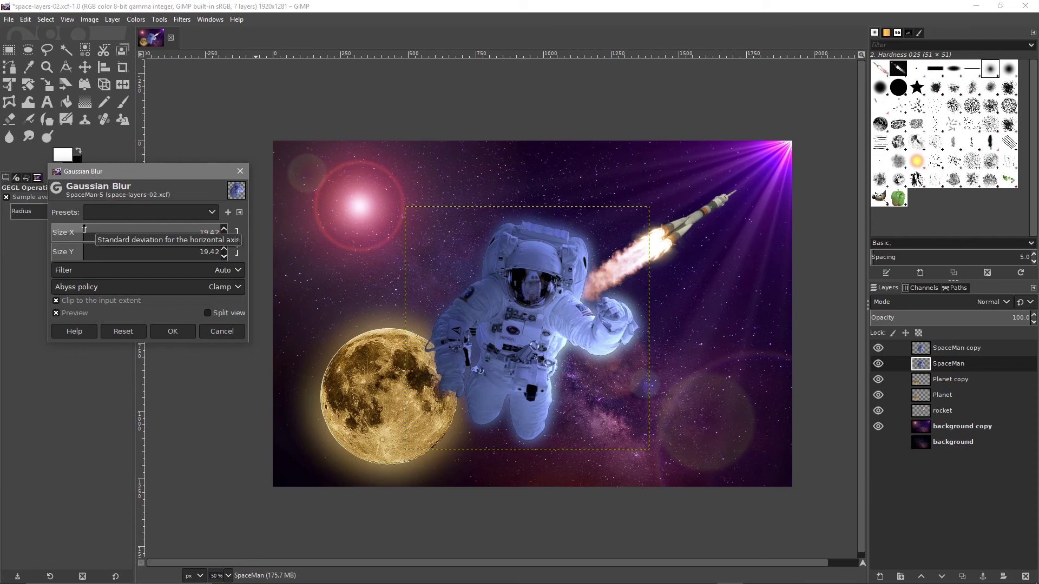
pyautogui.click(164, 330)
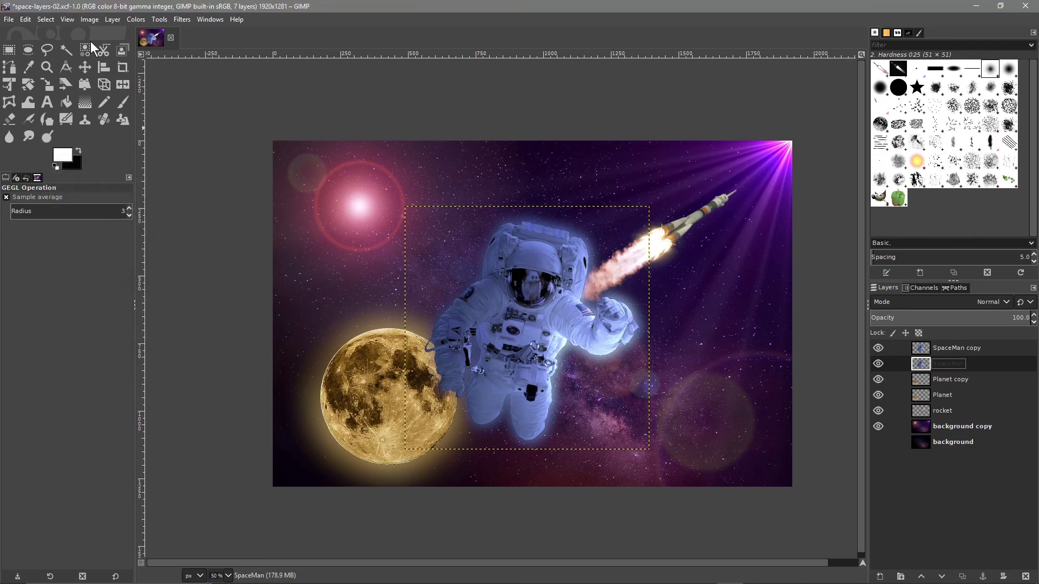
# Step: Save the layered project and export it as the JPEG image space-layers-02.jpg in the same tutorial folder
pyautogui.click(10, 20)
pyautogui.click(32, 129)
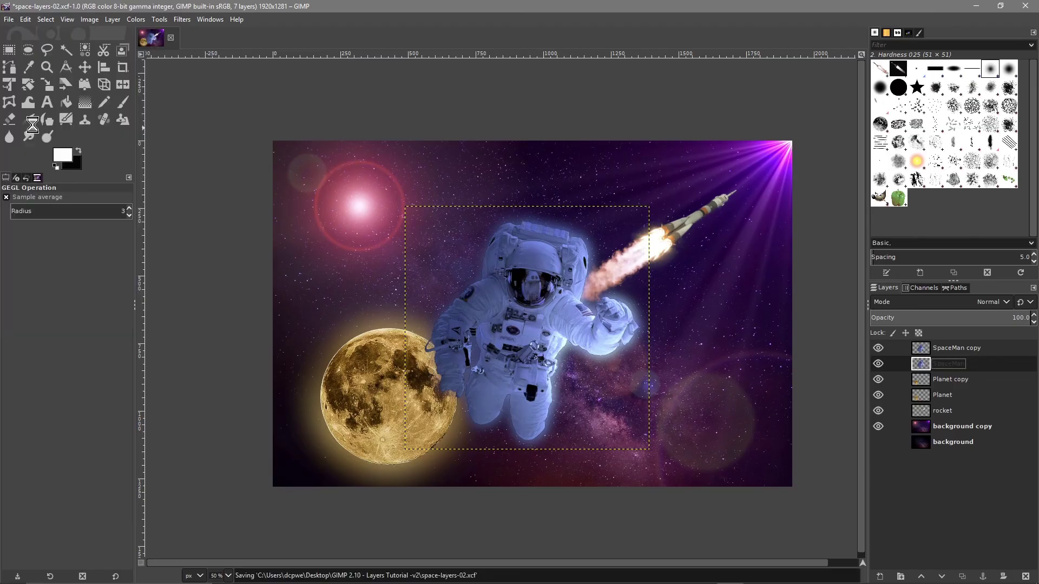
pyautogui.click(9, 20)
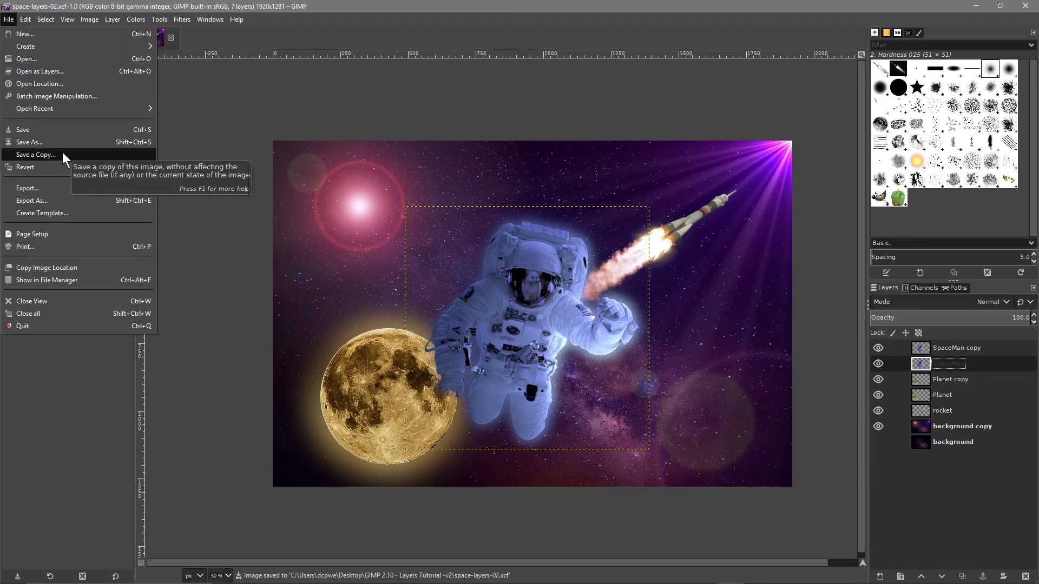
pyautogui.click(69, 200)
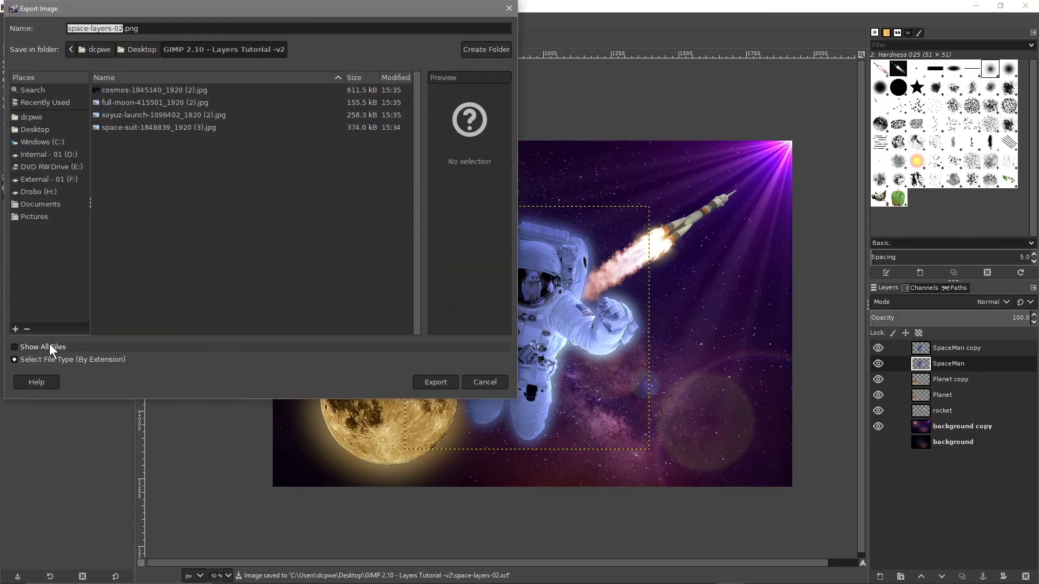
pyautogui.click(39, 357)
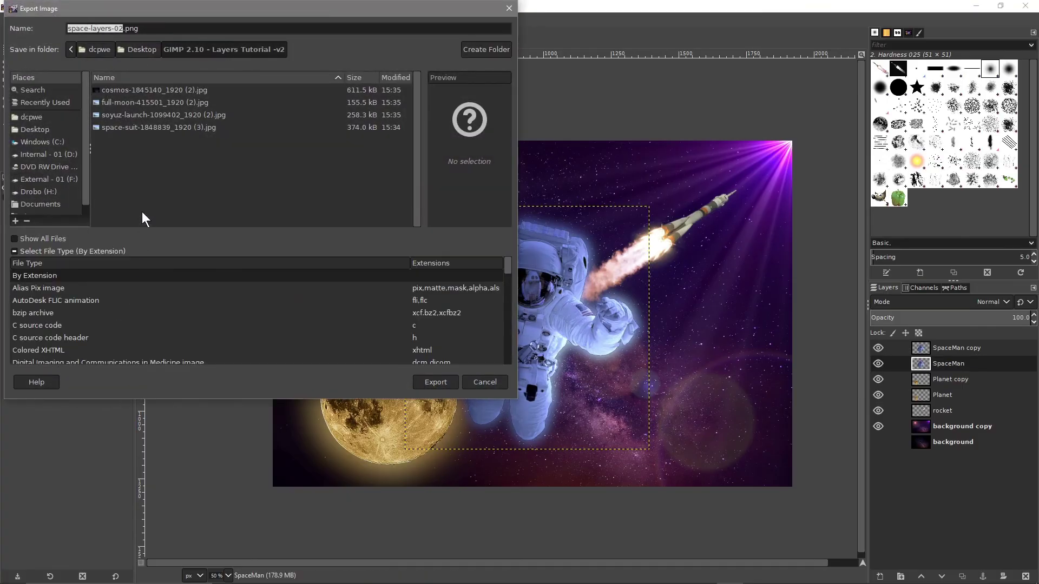
pyautogui.scroll(-6, 76, 330)
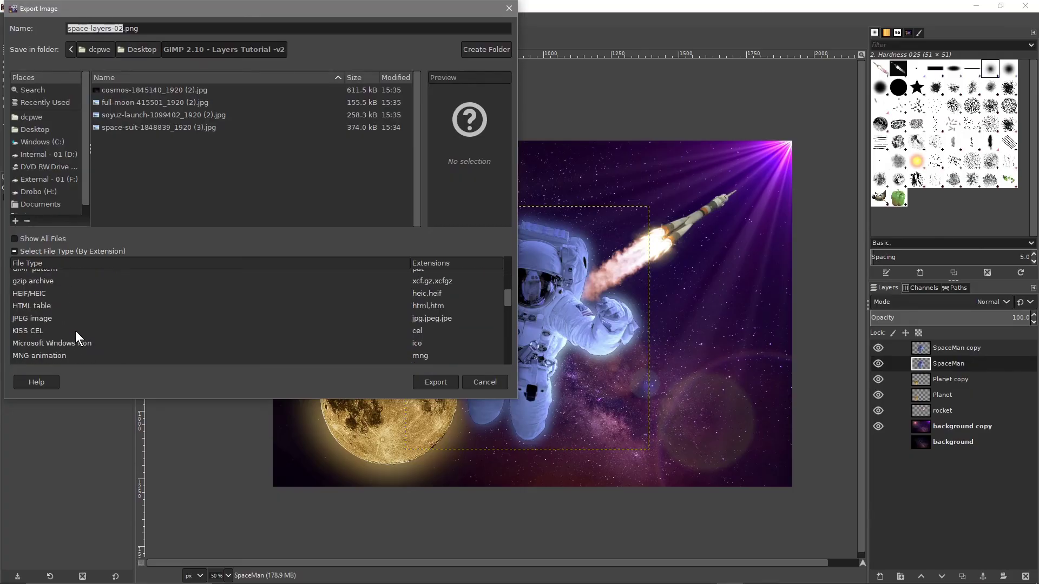
pyautogui.click(53, 320)
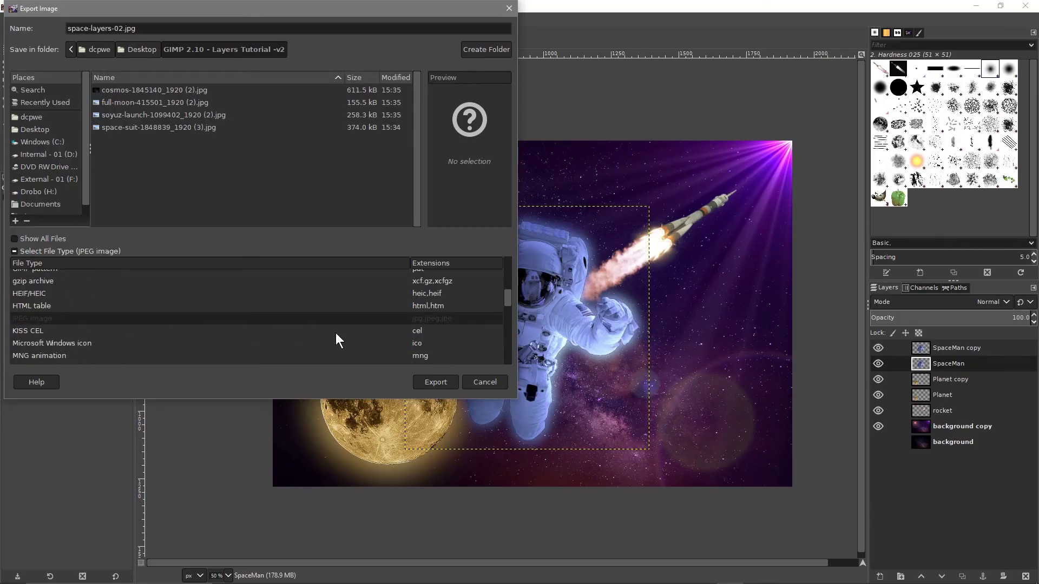
pyautogui.click(437, 382)
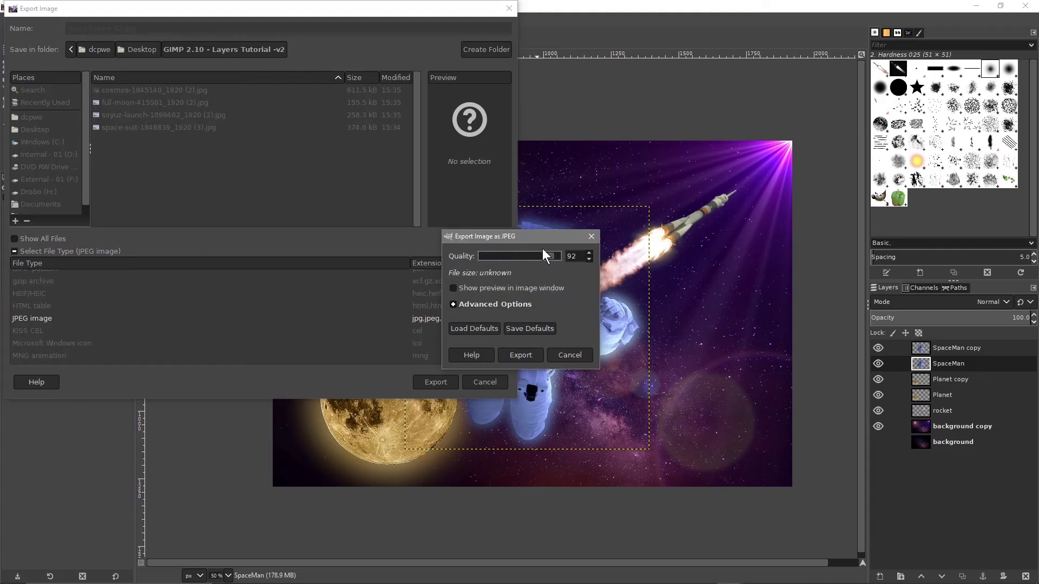
pyautogui.click(590, 253)
pyautogui.click(528, 357)
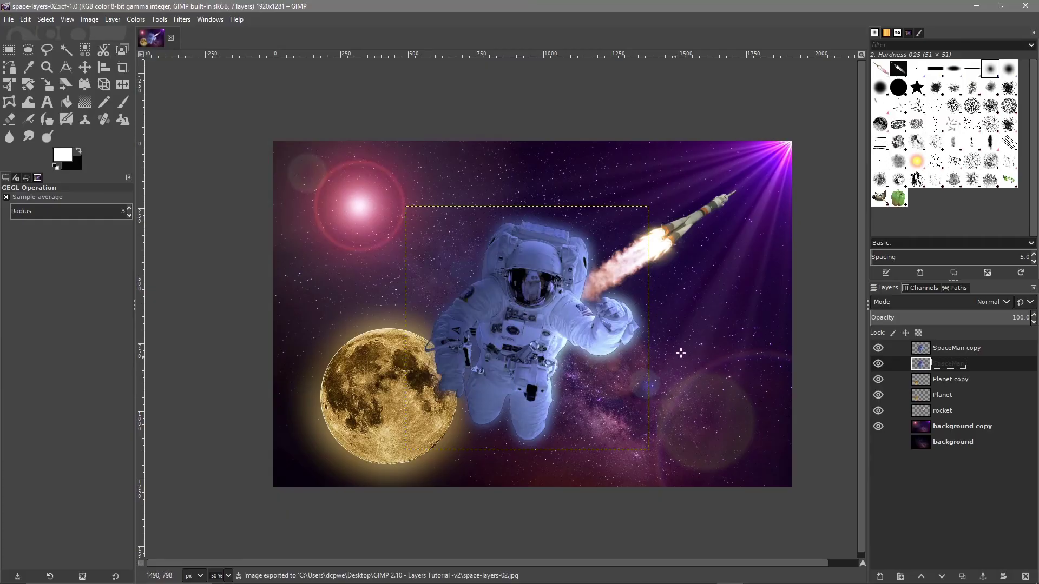
# Step: Switch to File Explorer and try to bring space-layers-01.xcf from the tutorial folder into GIMP
pyautogui.hotkey('alt', 'Tab')
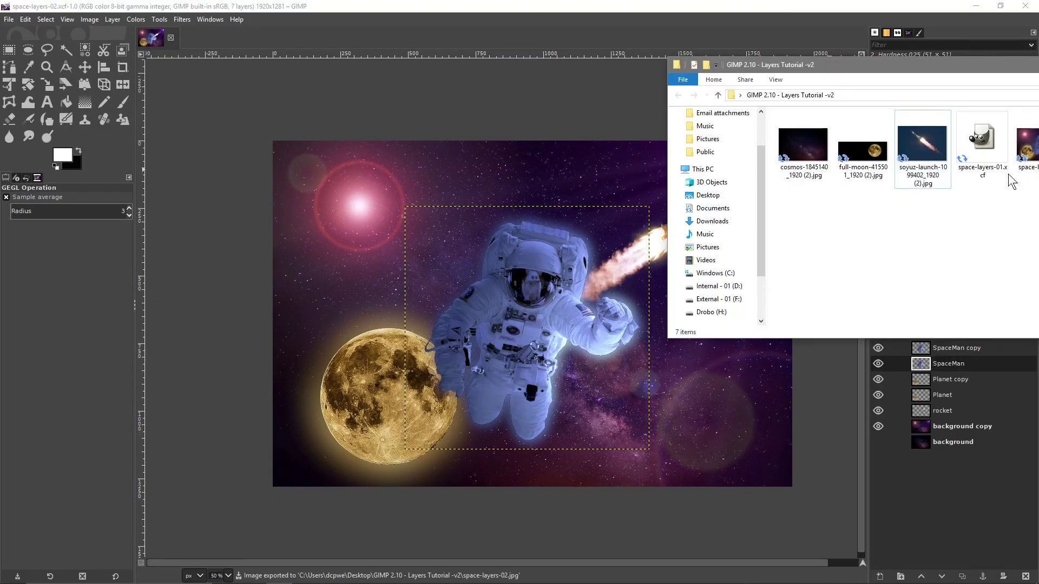
pyautogui.moveTo(942, 70); pyautogui.dragTo(665, 187)
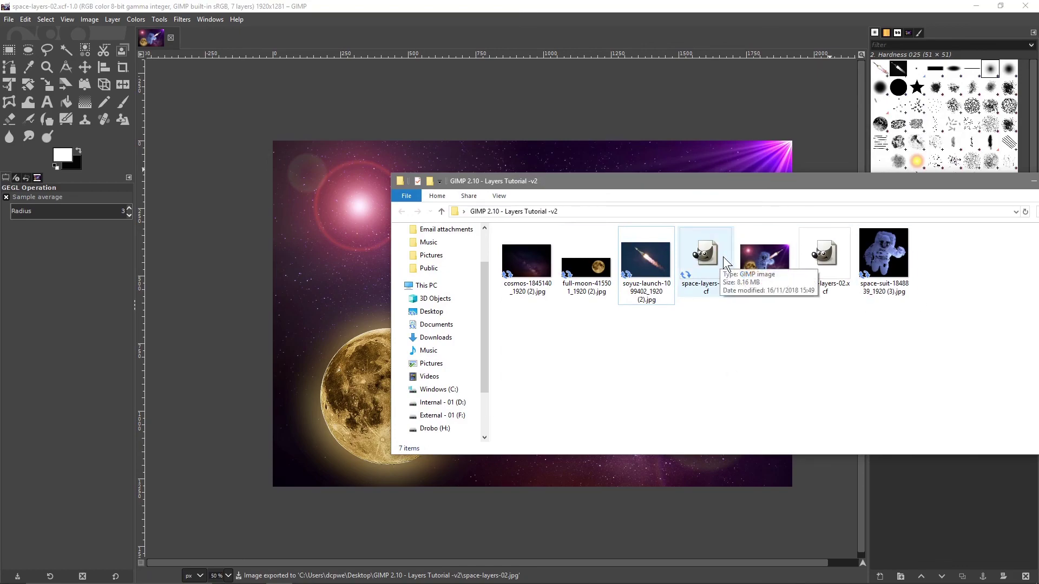
pyautogui.click(707, 259)
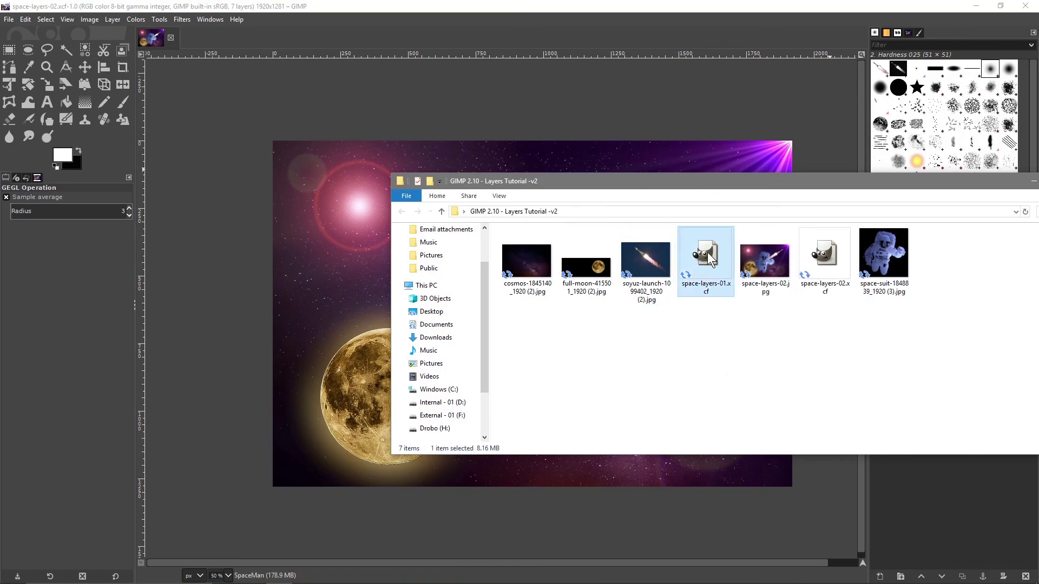
pyautogui.moveTo(709, 259); pyautogui.dragTo(246, 35)
pyautogui.moveTo(706, 259); pyautogui.dragTo(27, 11)
# Step: Open the earlier project file space-layers-01.xcf from the GIMP 2.10 - Layers Tutorial -v2 folder
pyautogui.click(10, 20)
pyautogui.click(40, 71)
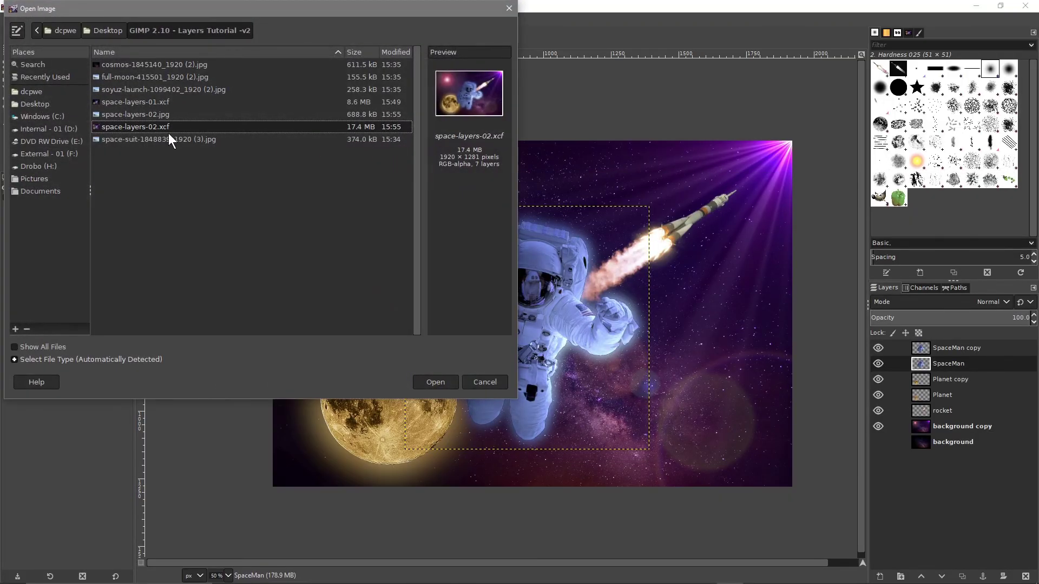
pyautogui.click(145, 105)
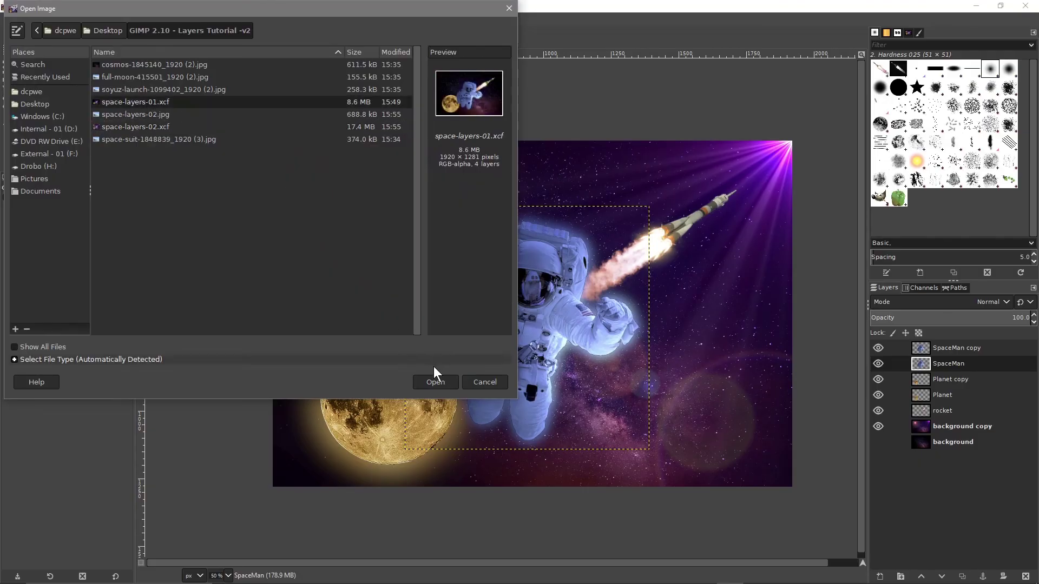
pyautogui.click(433, 380)
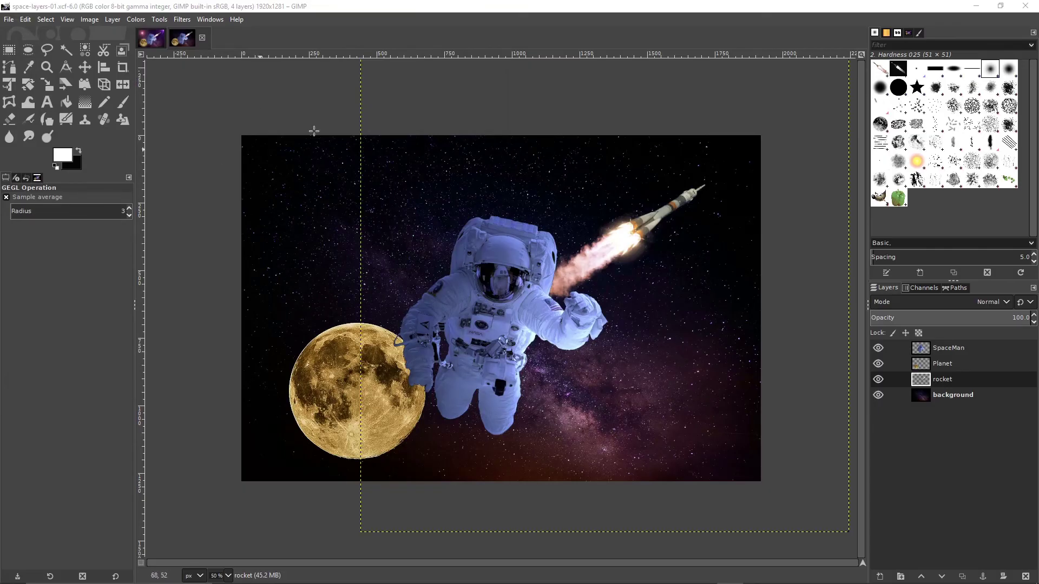
# Step: Export the earlier composition as space-layers-01.jpg with JPEG quality 92, and close GIMP
pyautogui.click(9, 20)
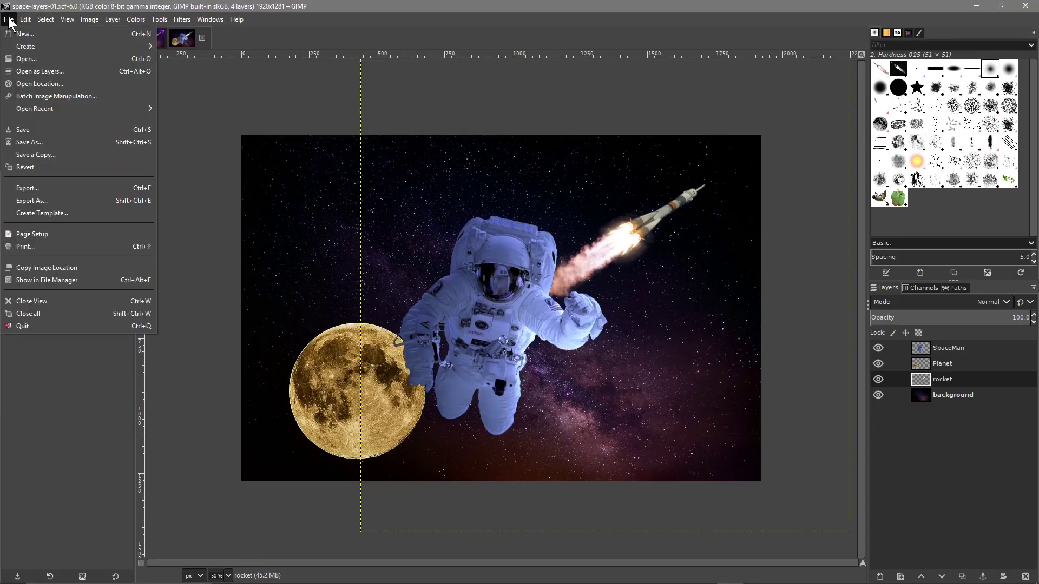
pyautogui.click(57, 201)
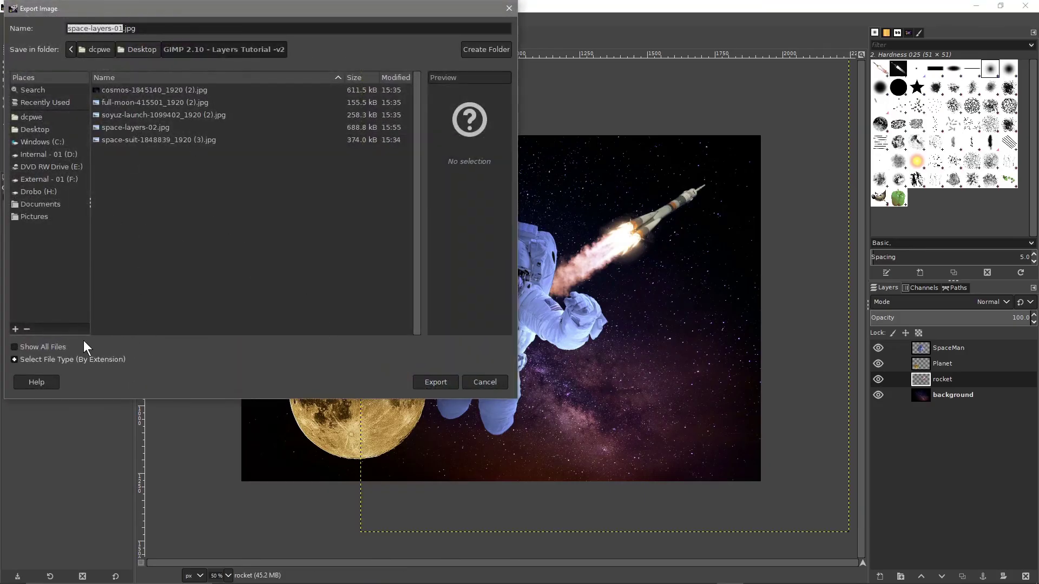
pyautogui.click(441, 384)
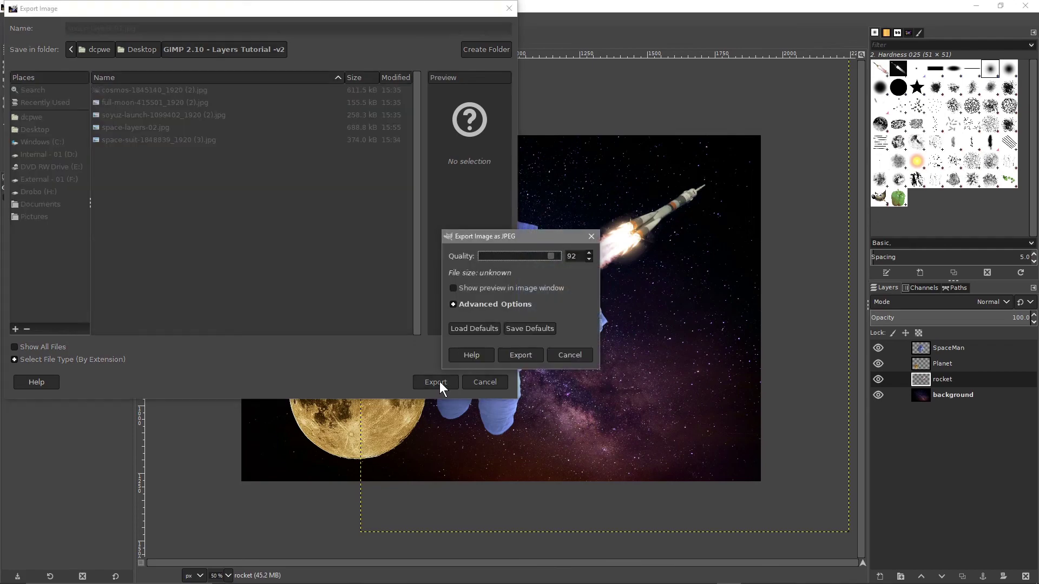
pyautogui.click(528, 355)
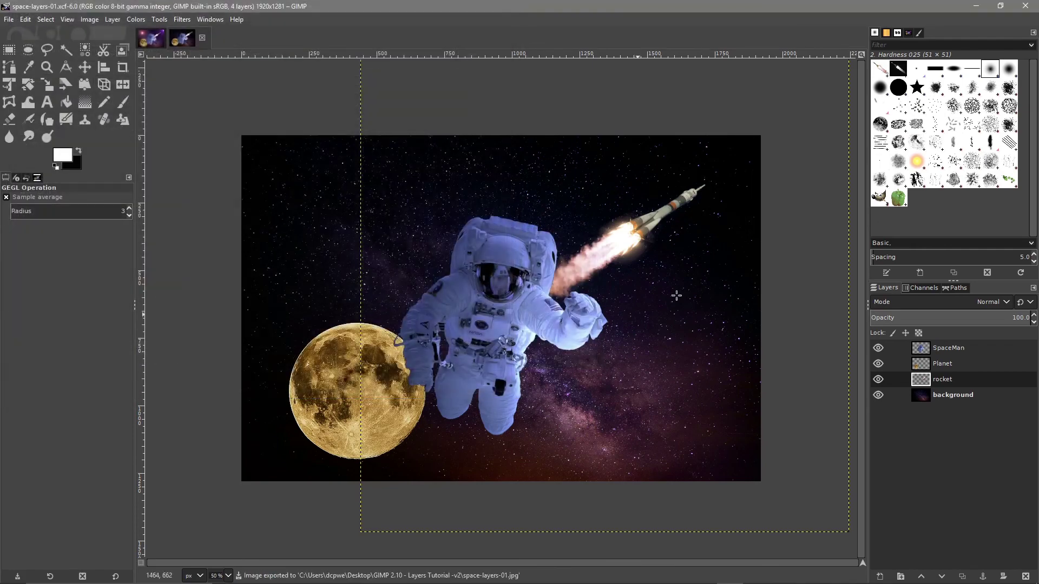
pyautogui.click(1026, 7)
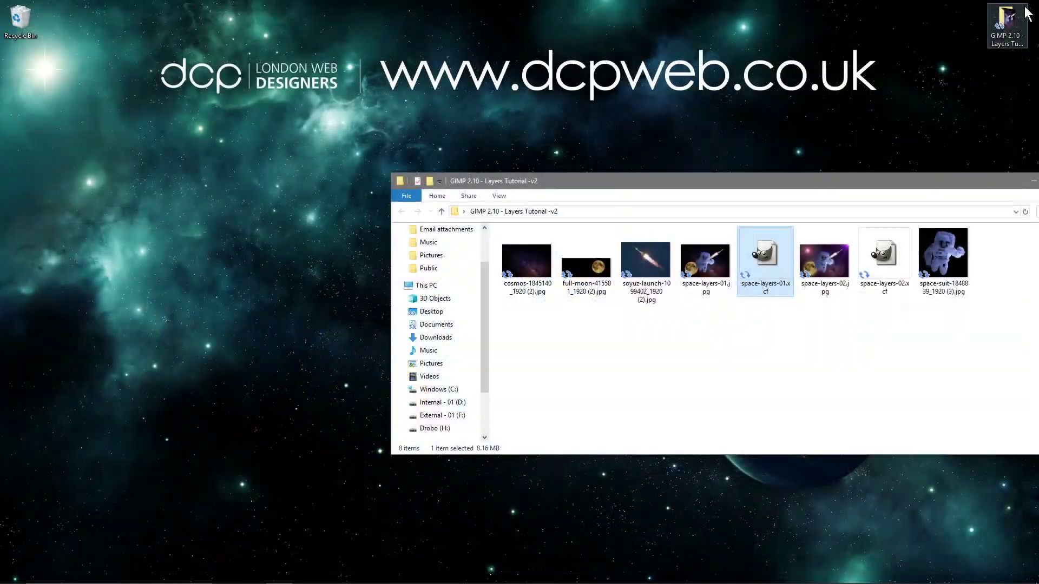
# Step: Go through the source images in the tutorial folder and view the exported space-layers-01.jpg in Photos
pyautogui.moveTo(715, 185); pyautogui.dragTo(421, 245)
pyautogui.press('Right')
pyautogui.press('Right')
pyautogui.press('Right')
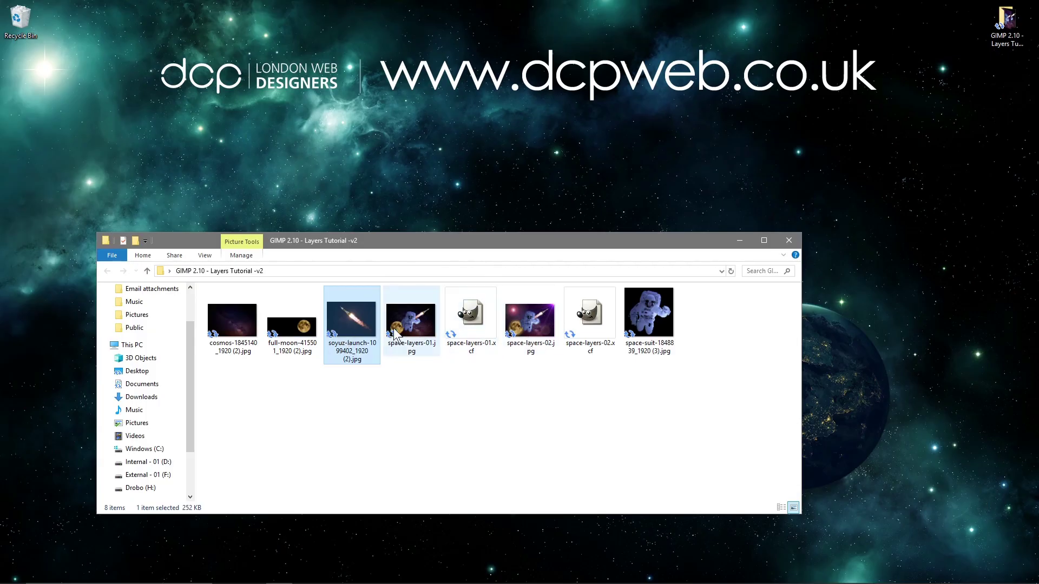
pyautogui.click(649, 320)
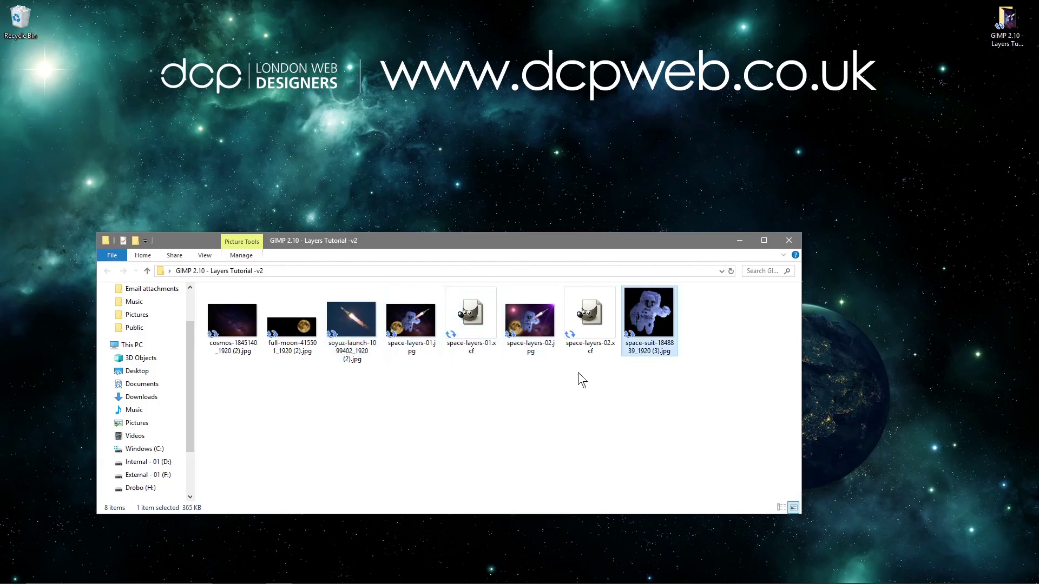
pyautogui.doubleClick(414, 329)
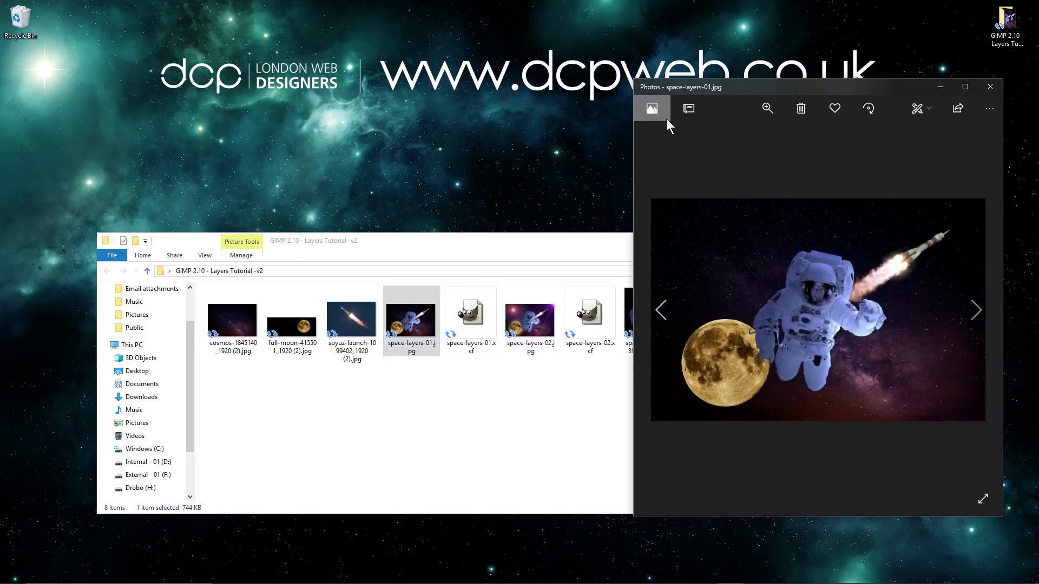
# Step: Show space-layers-01.jpg and space-layers-02.jpg side by side in two Photos windows, each filling half the screen, to compare them
pyautogui.moveTo(762, 89); pyautogui.dragTo(1, 165)
pyautogui.click(691, 232)
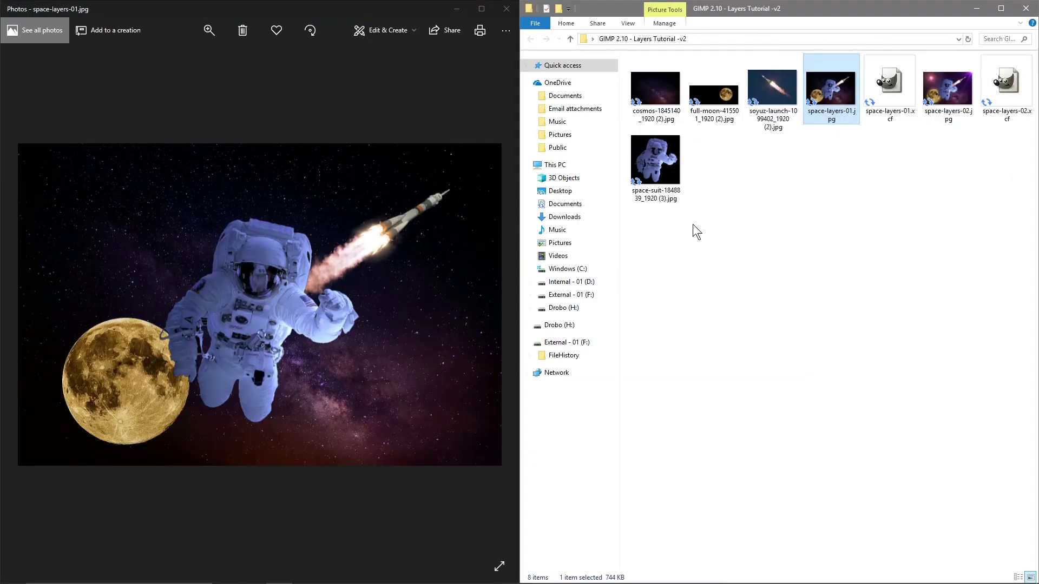
pyautogui.doubleClick(949, 90)
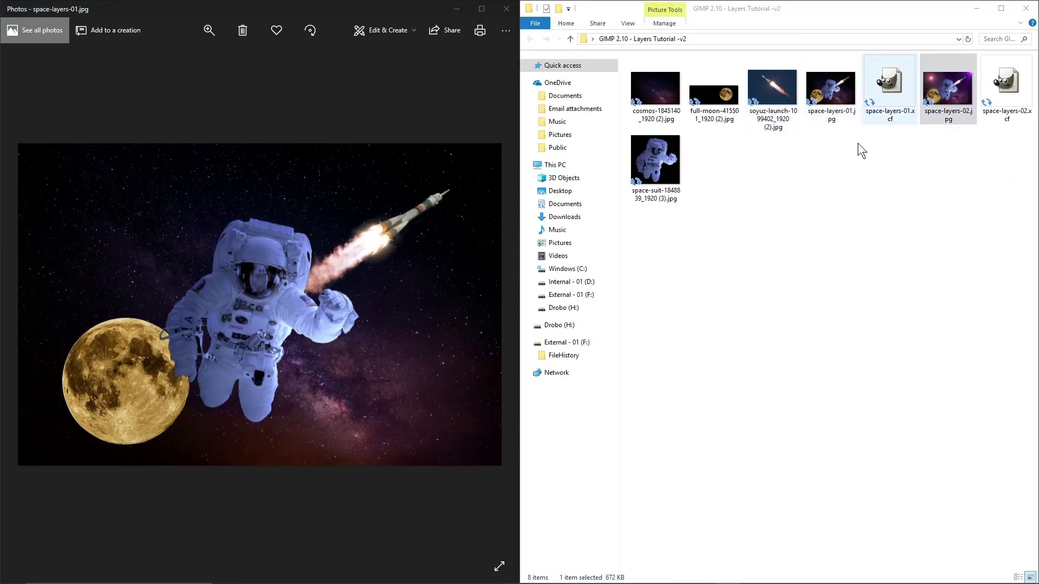
pyautogui.press('super+Right')
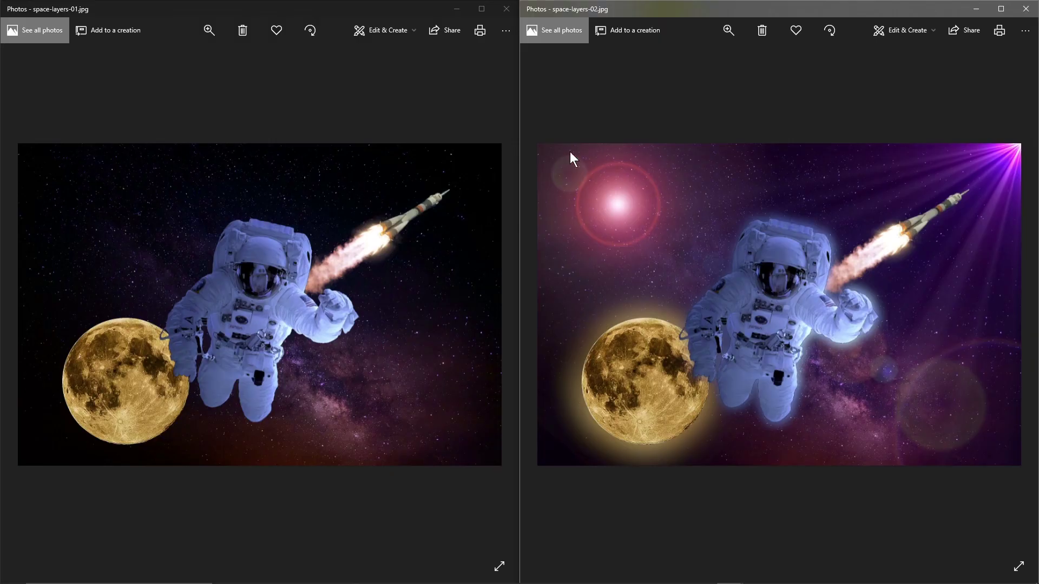
# Step: Close both Photos windows and the tutorial folder window to return to the desktop
pyautogui.click(506, 9)
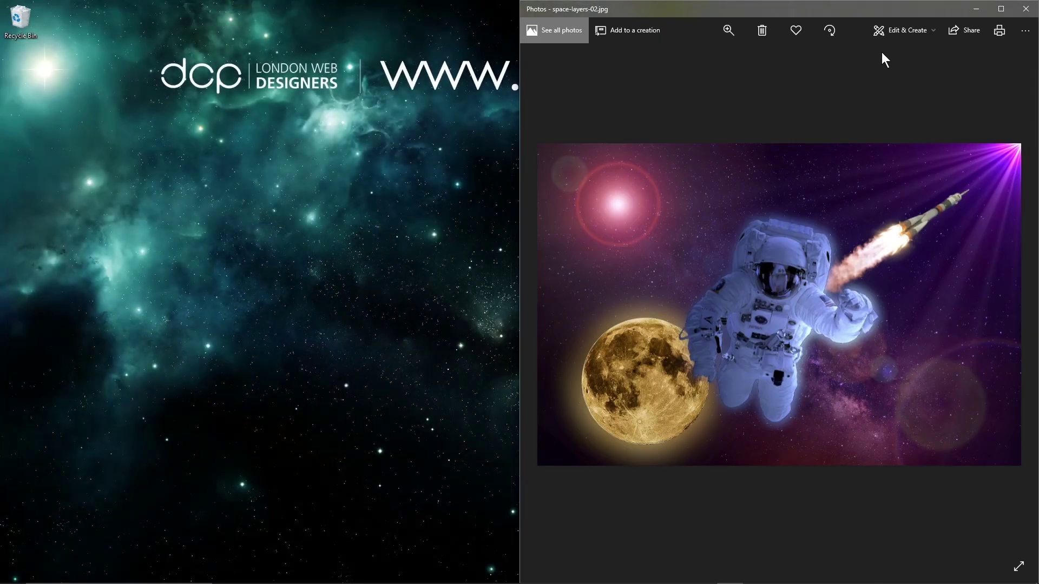
pyautogui.click(1025, 9)
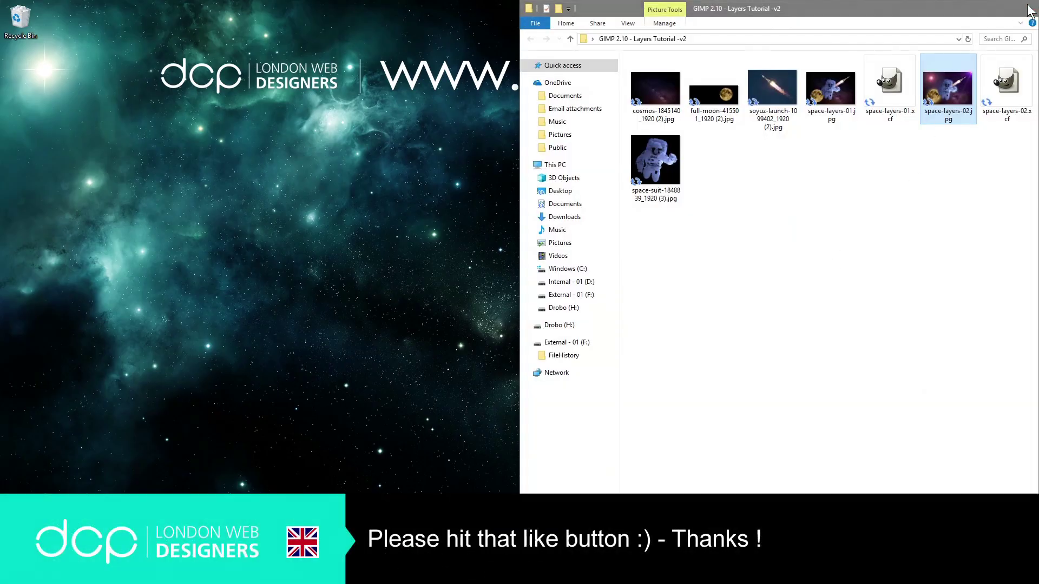
pyautogui.click(1027, 9)
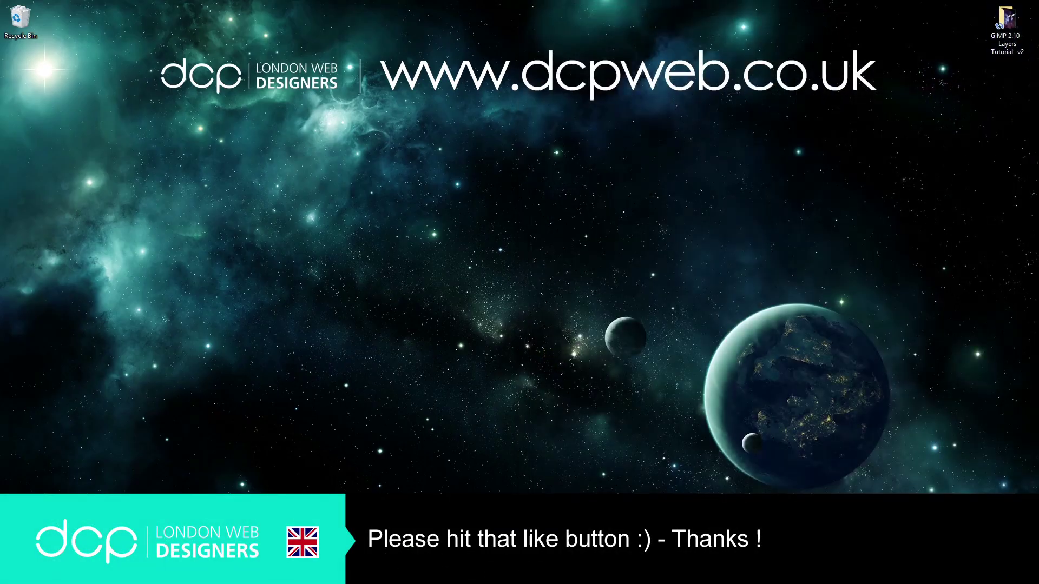